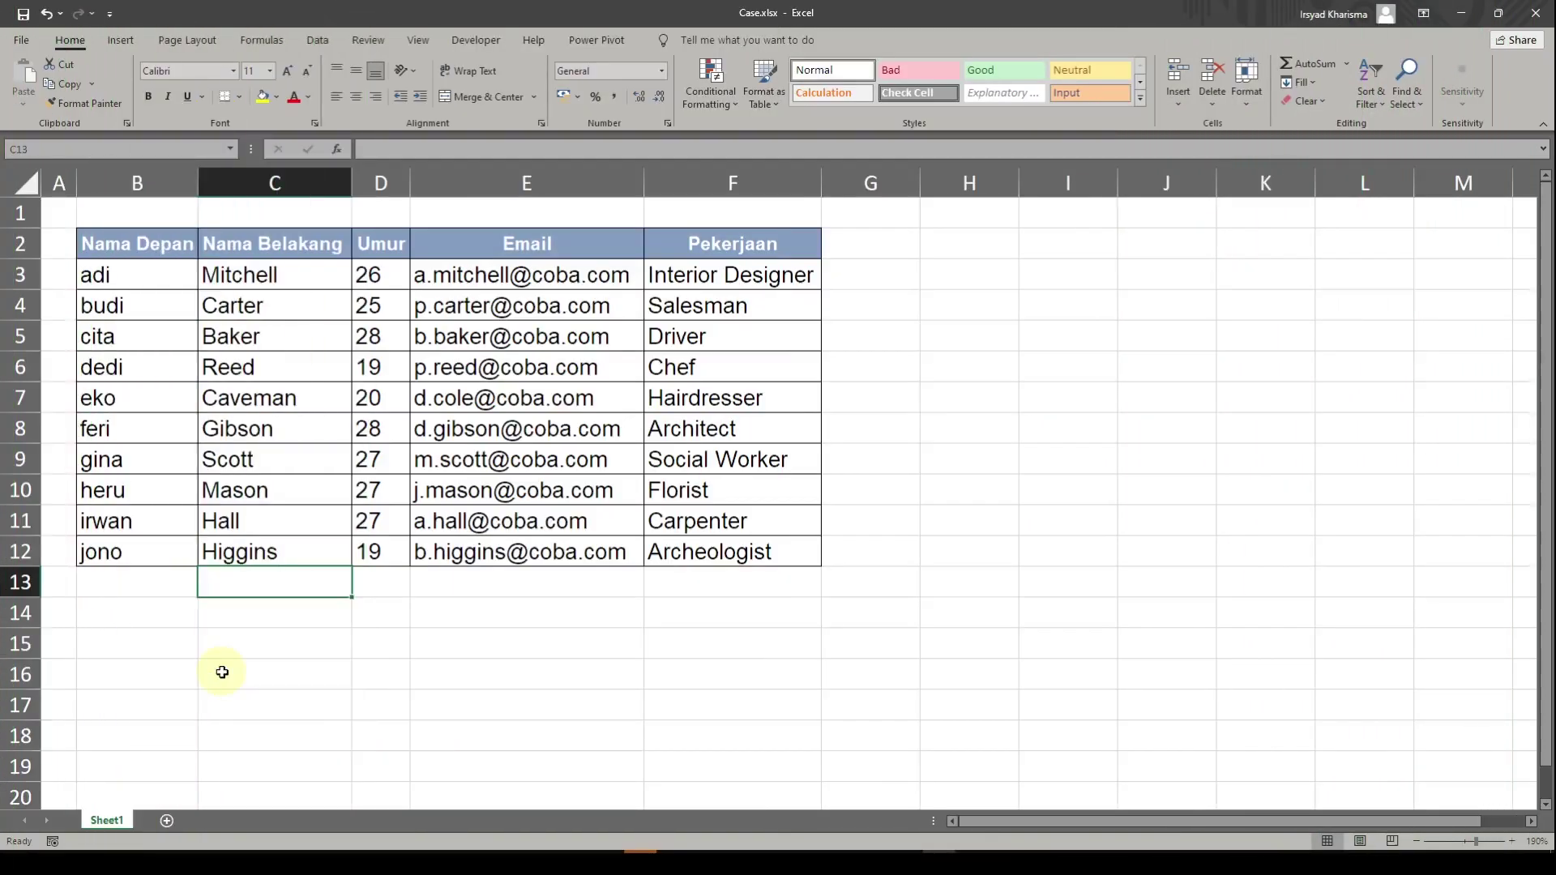
Insert an empty column before Nama Belakang, then undo the insertion
click(183, 604)
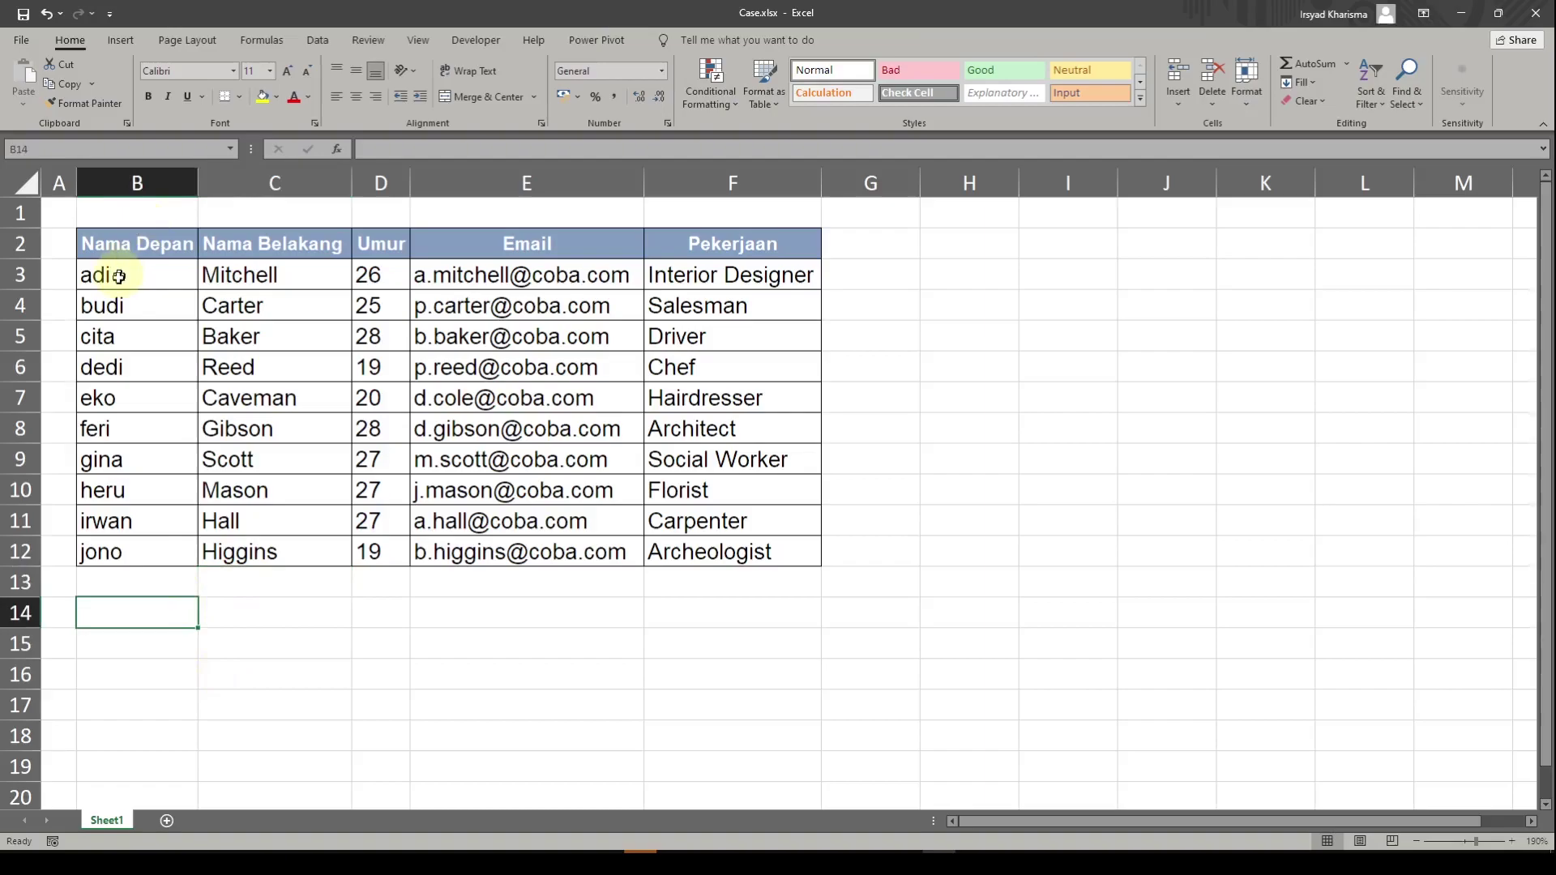
click(147, 276)
click(117, 243)
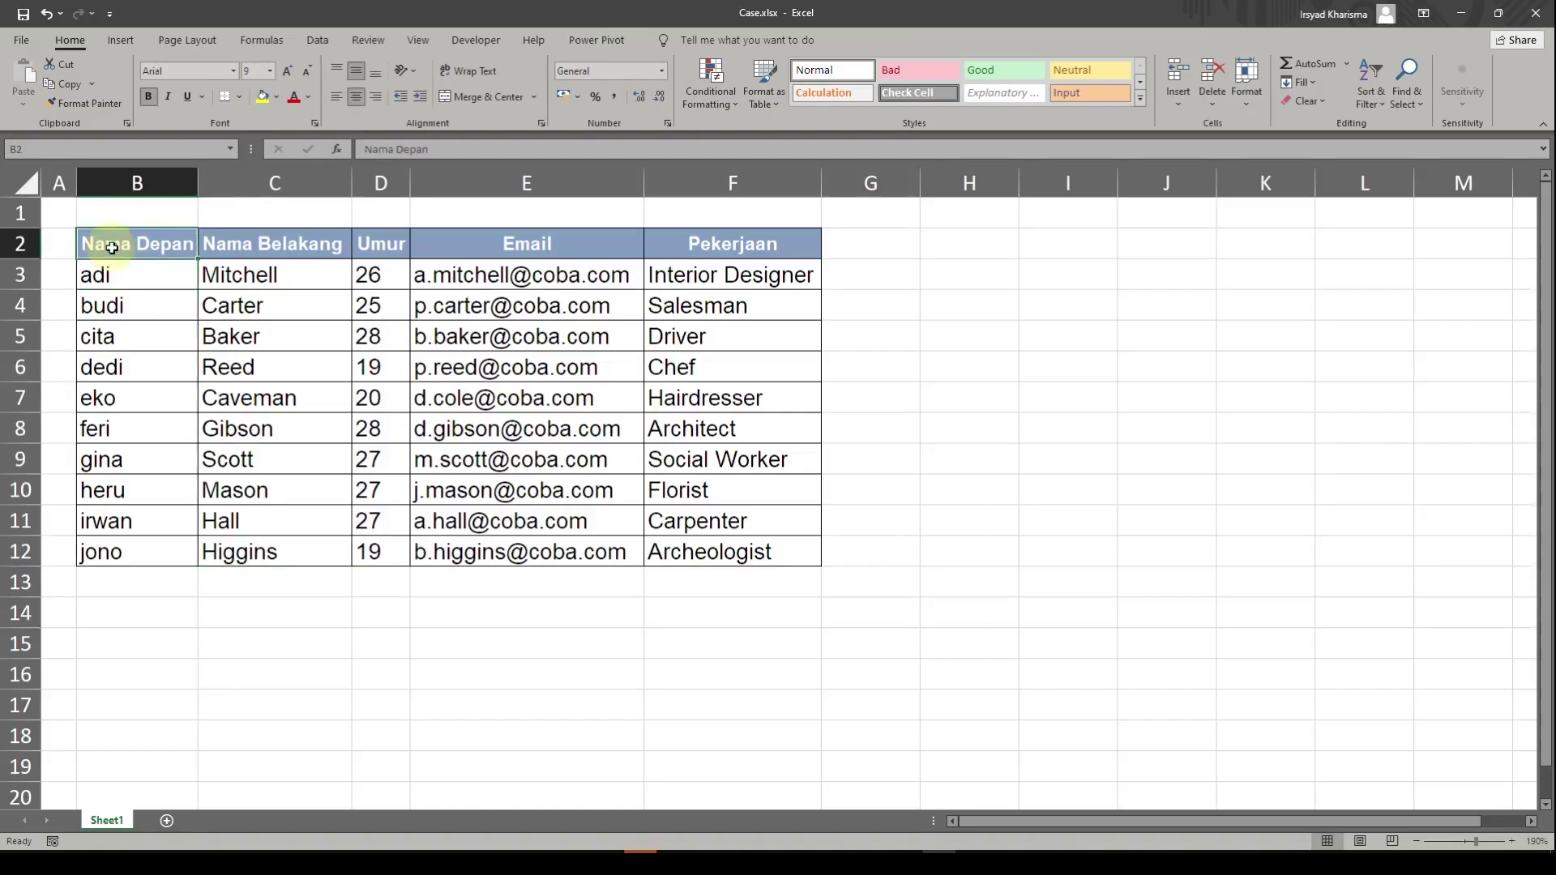
click(146, 269)
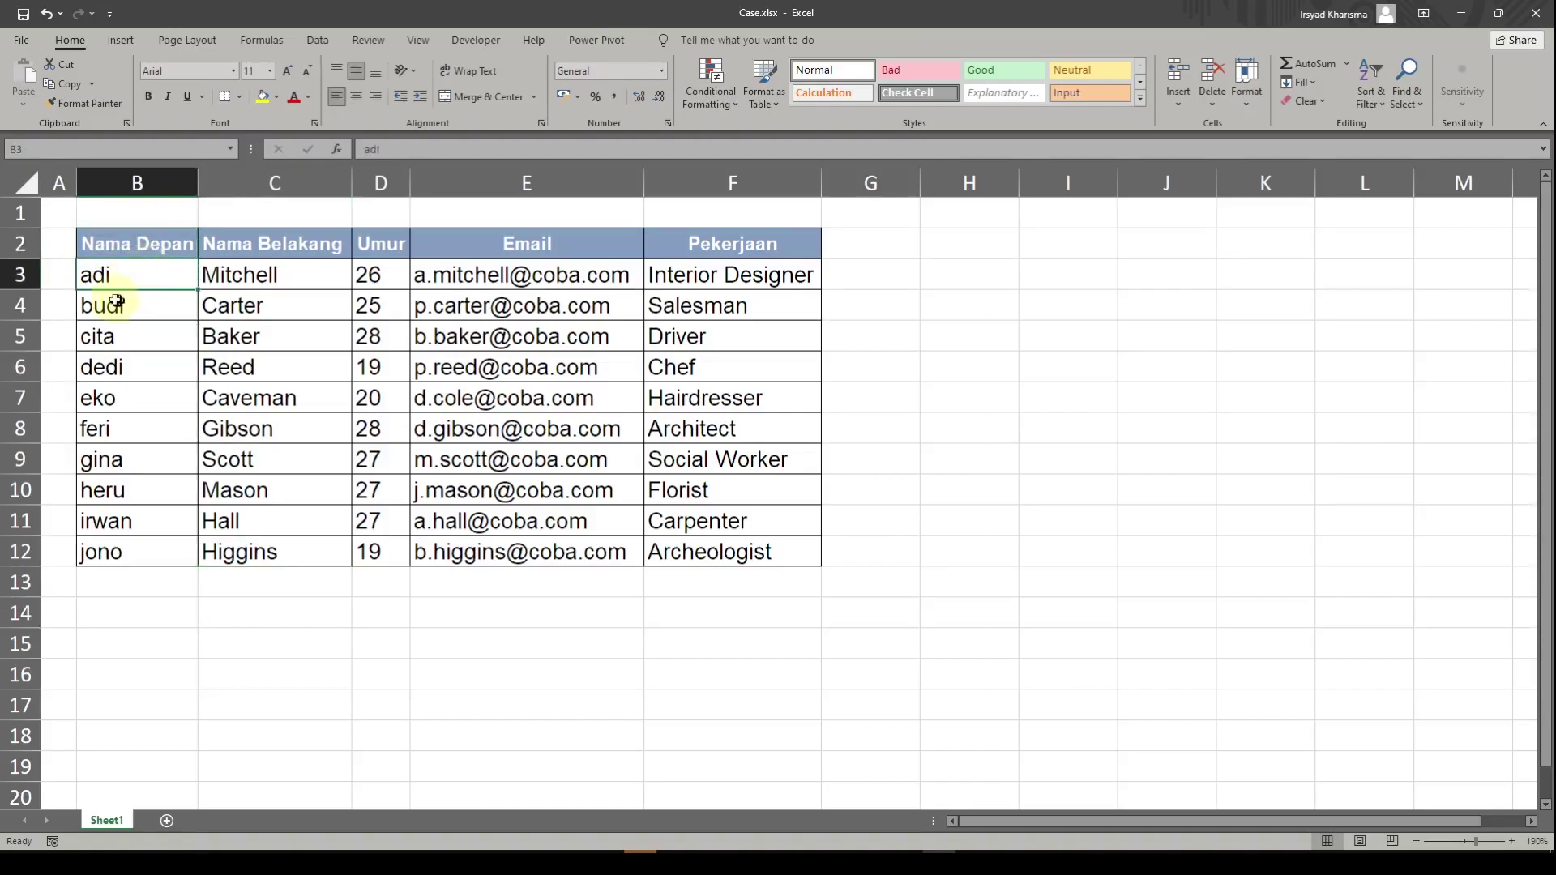
ctrl+scroll(113, 292, up, 1)
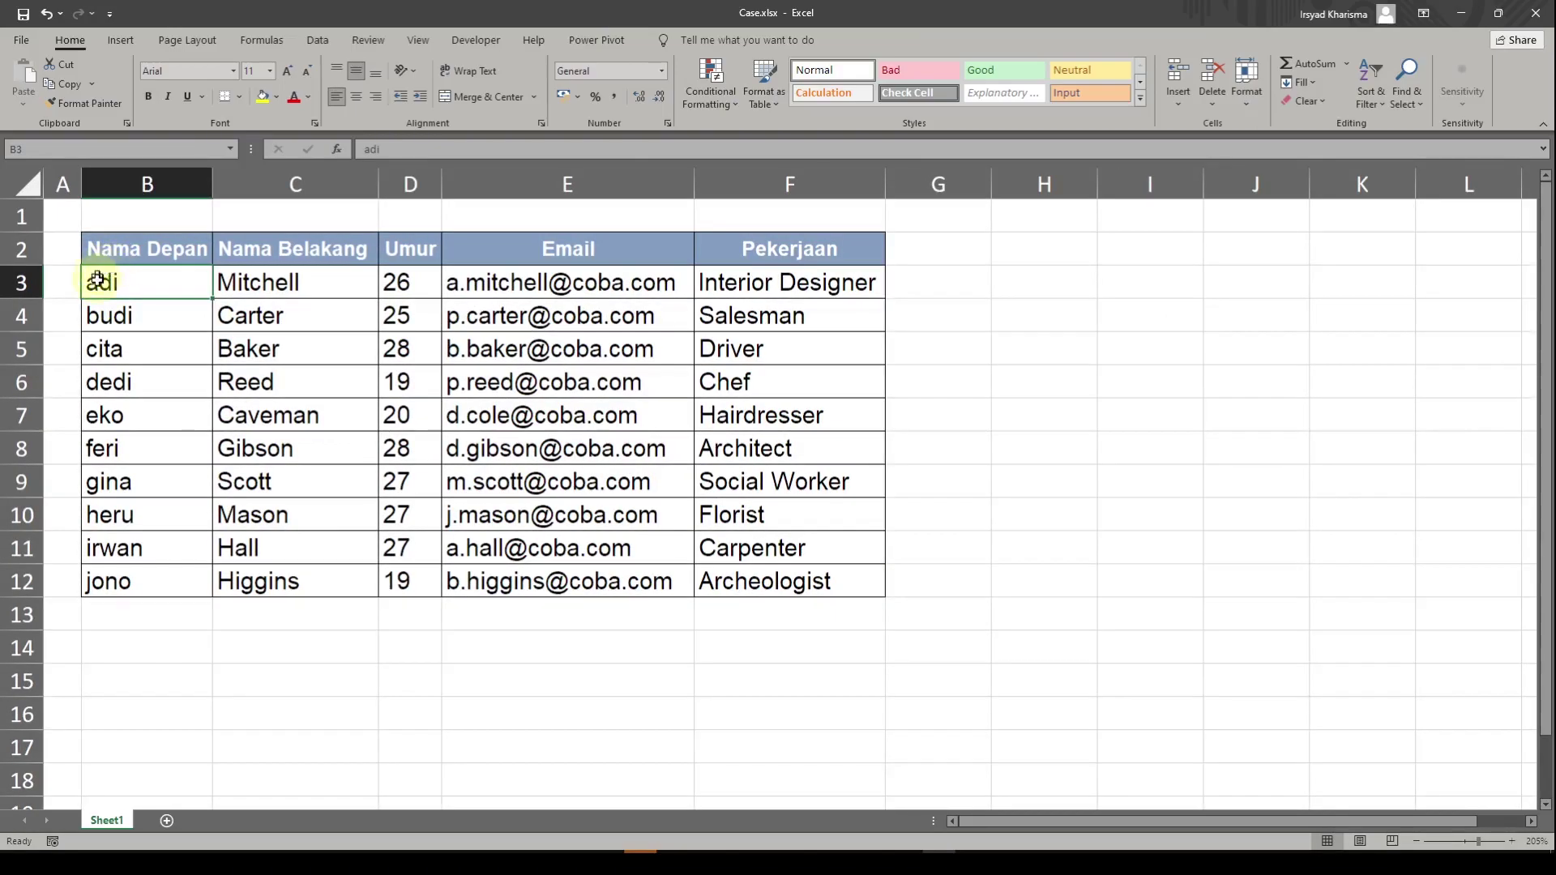
click(278, 173)
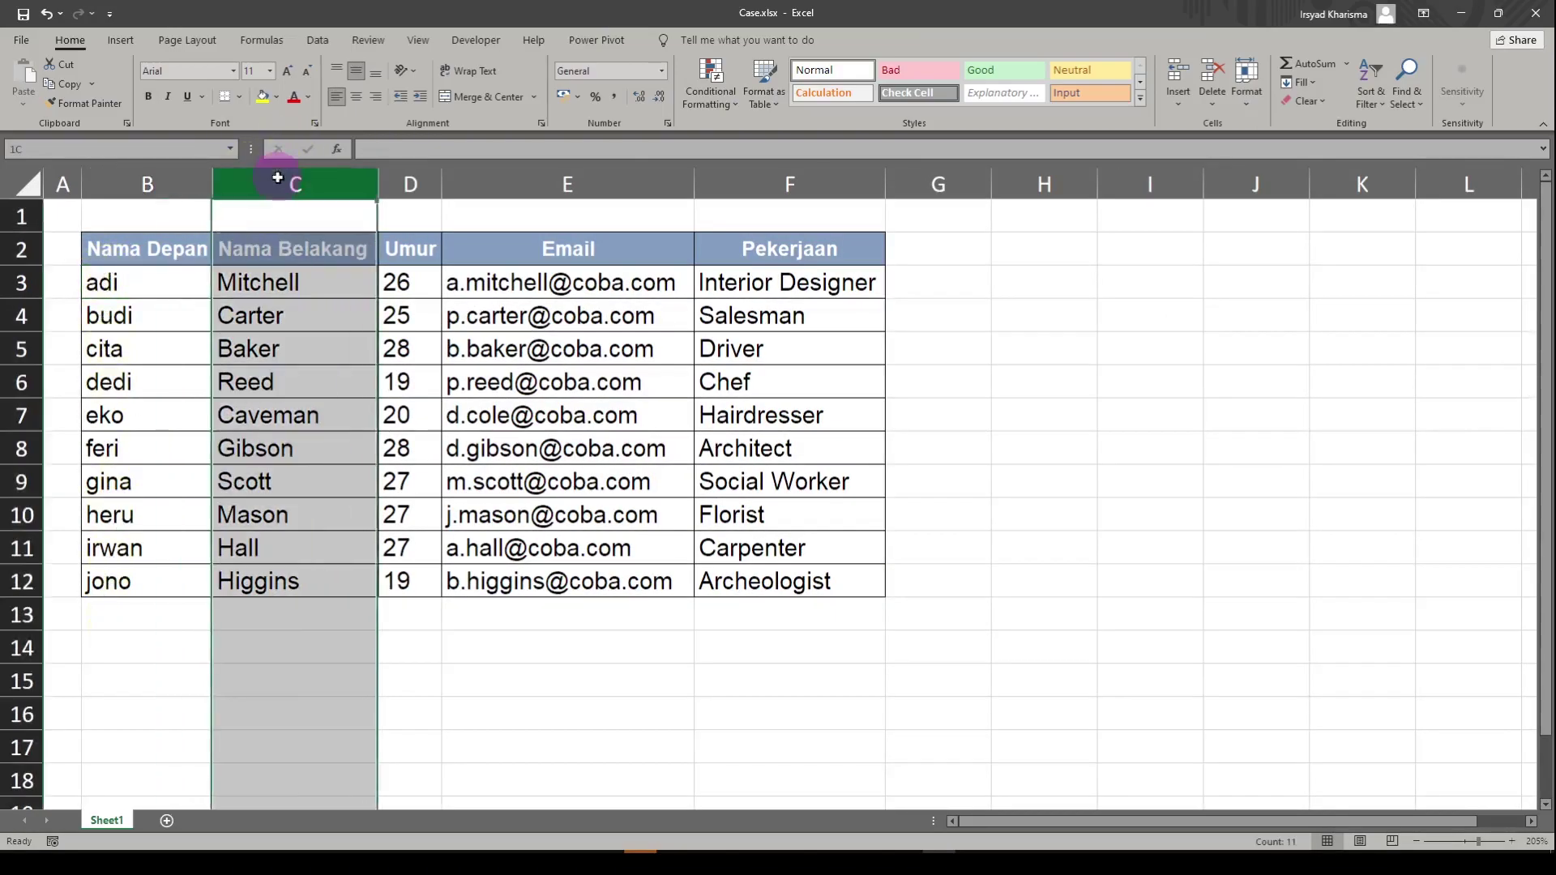
right_click(279, 174)
click(266, 180)
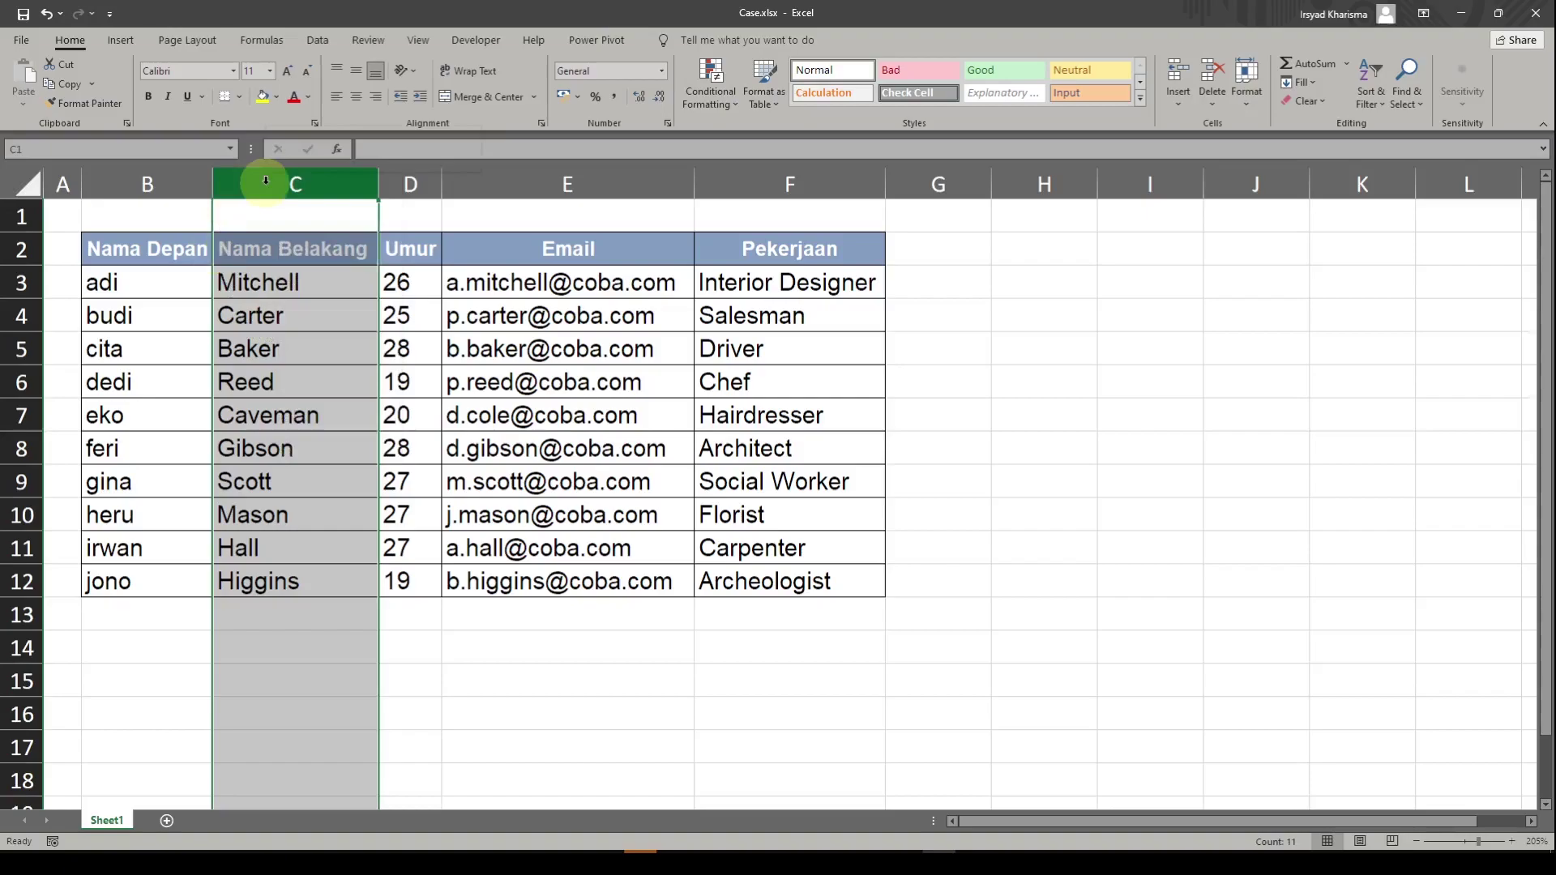
right_click(266, 180)
click(328, 319)
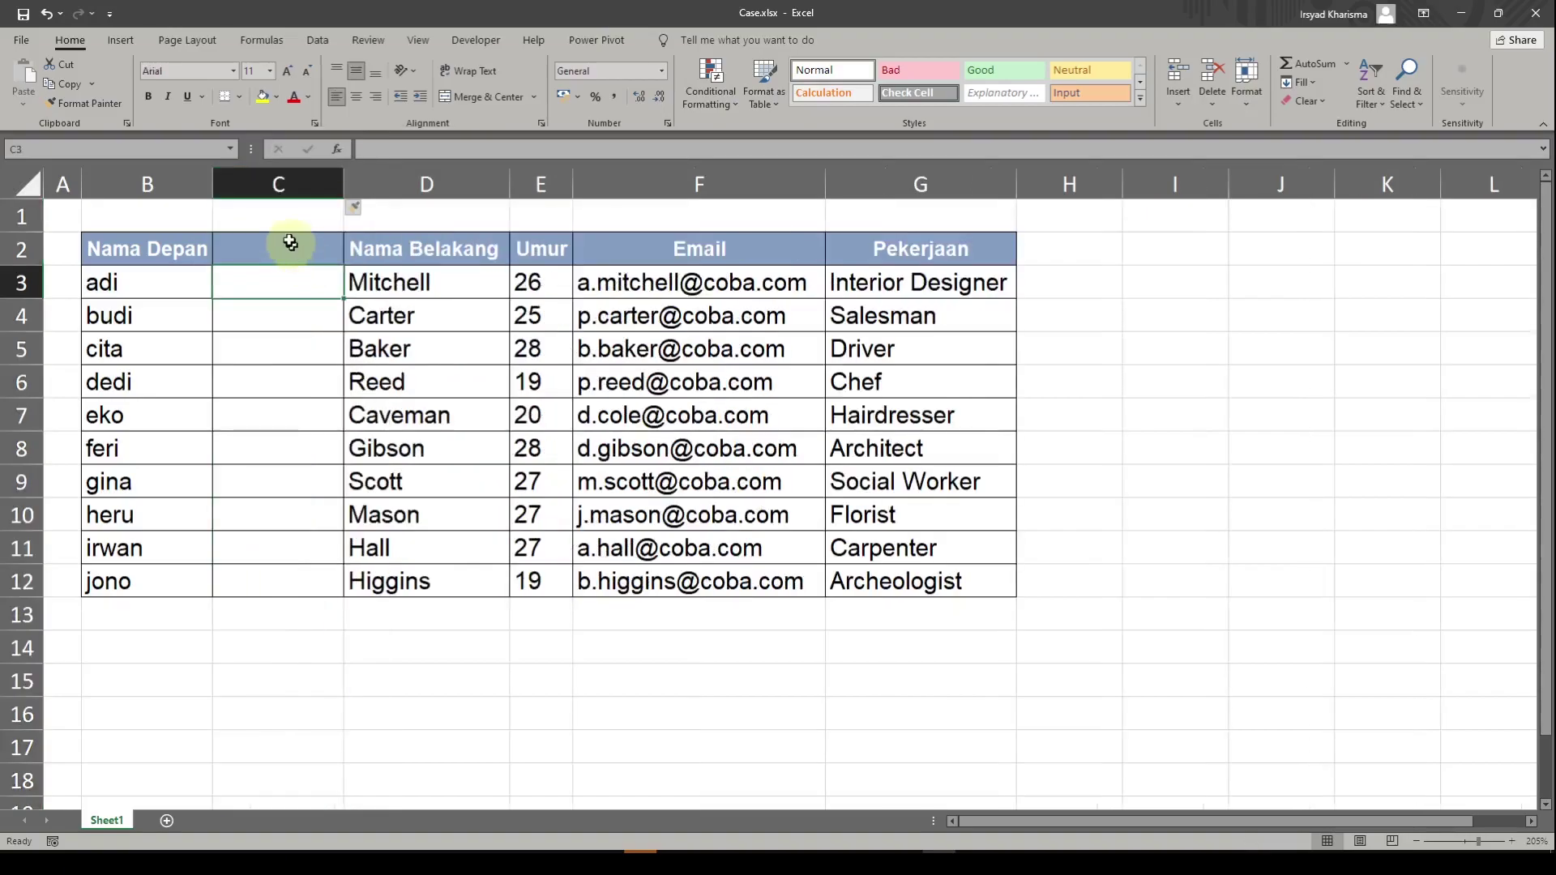
key(ctrl+z)
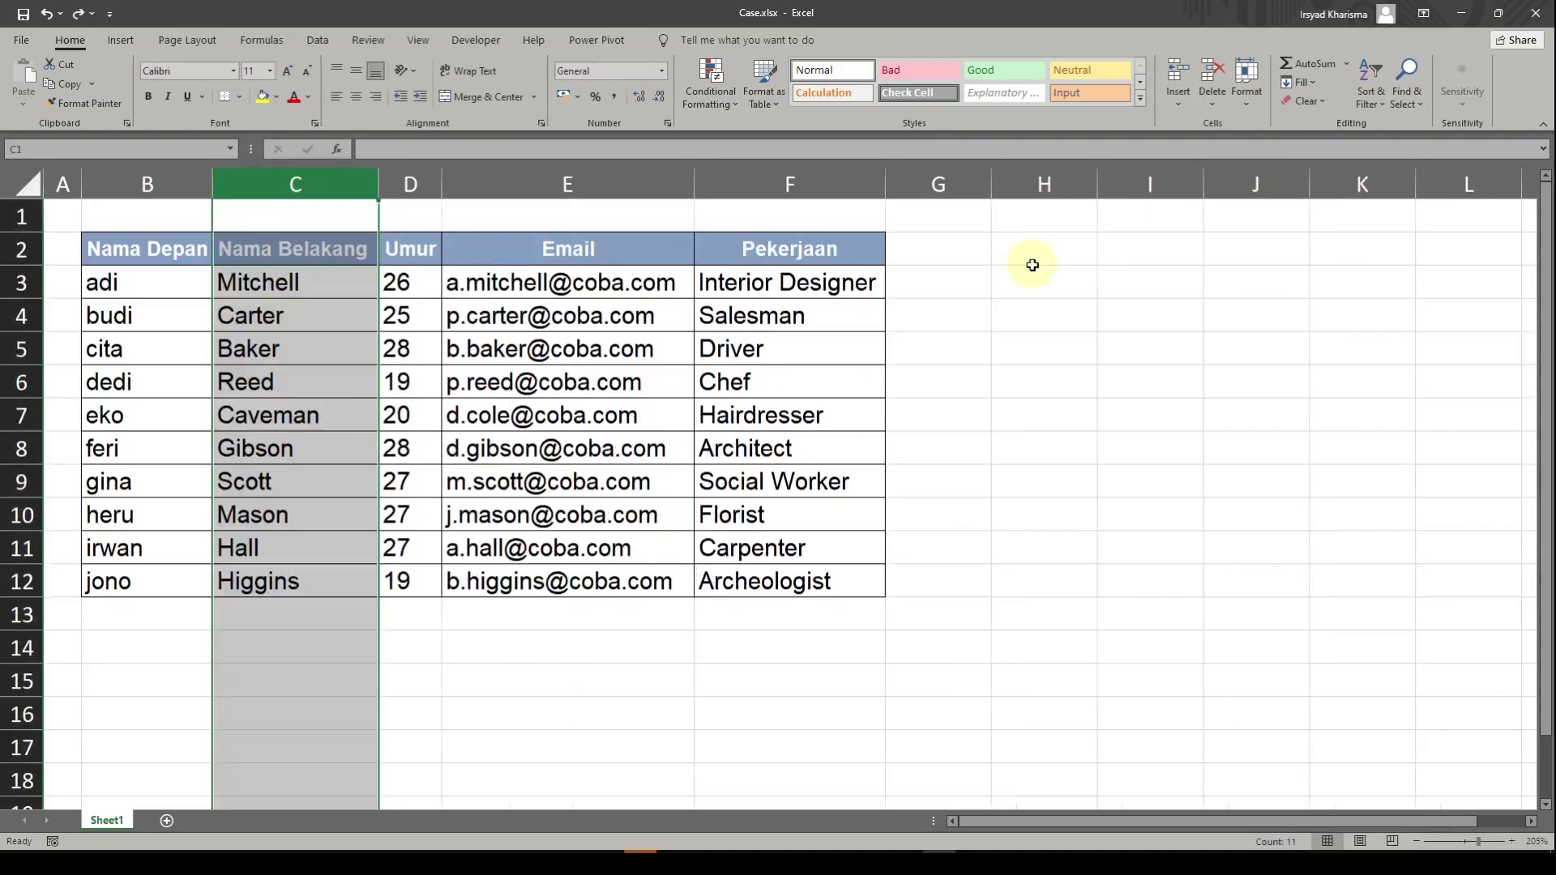
Start a formula in H3, then cancel it
click(1044, 277)
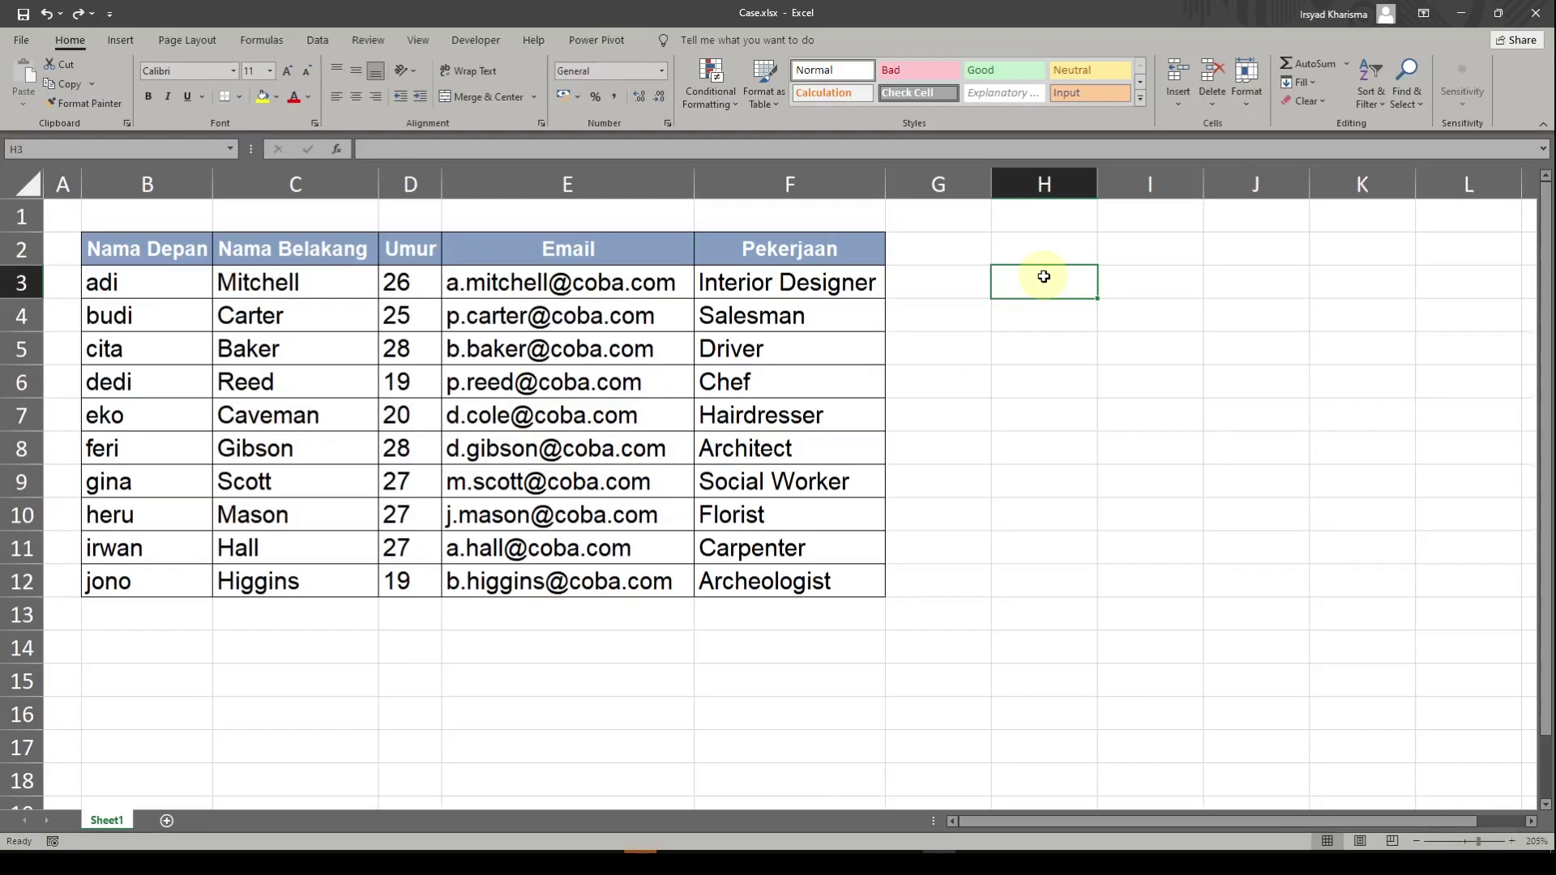
click(116, 283)
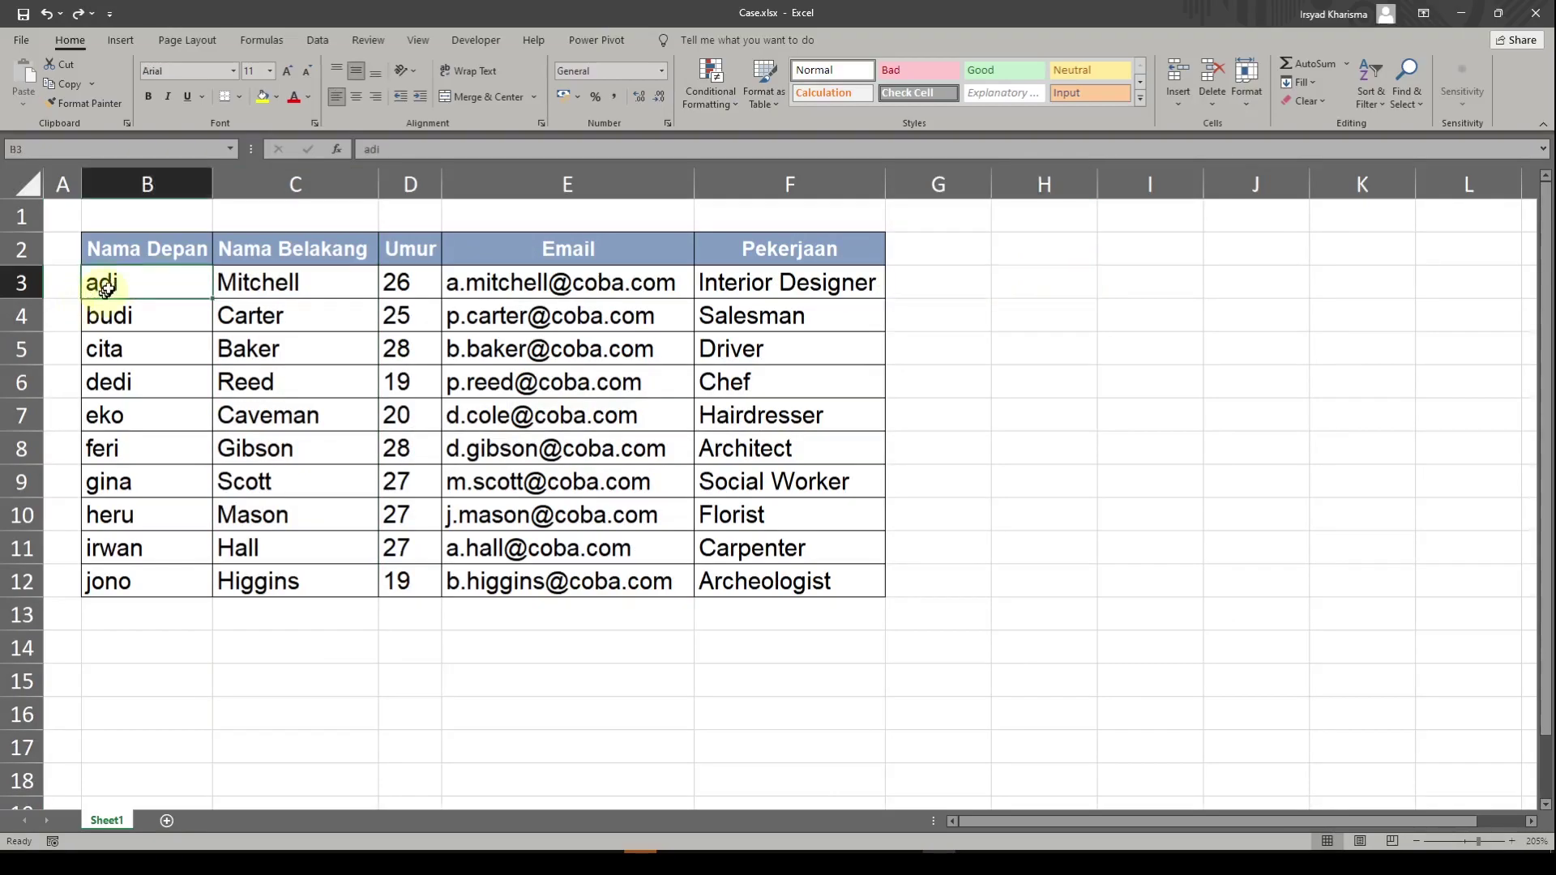
click(1052, 287)
text(=)
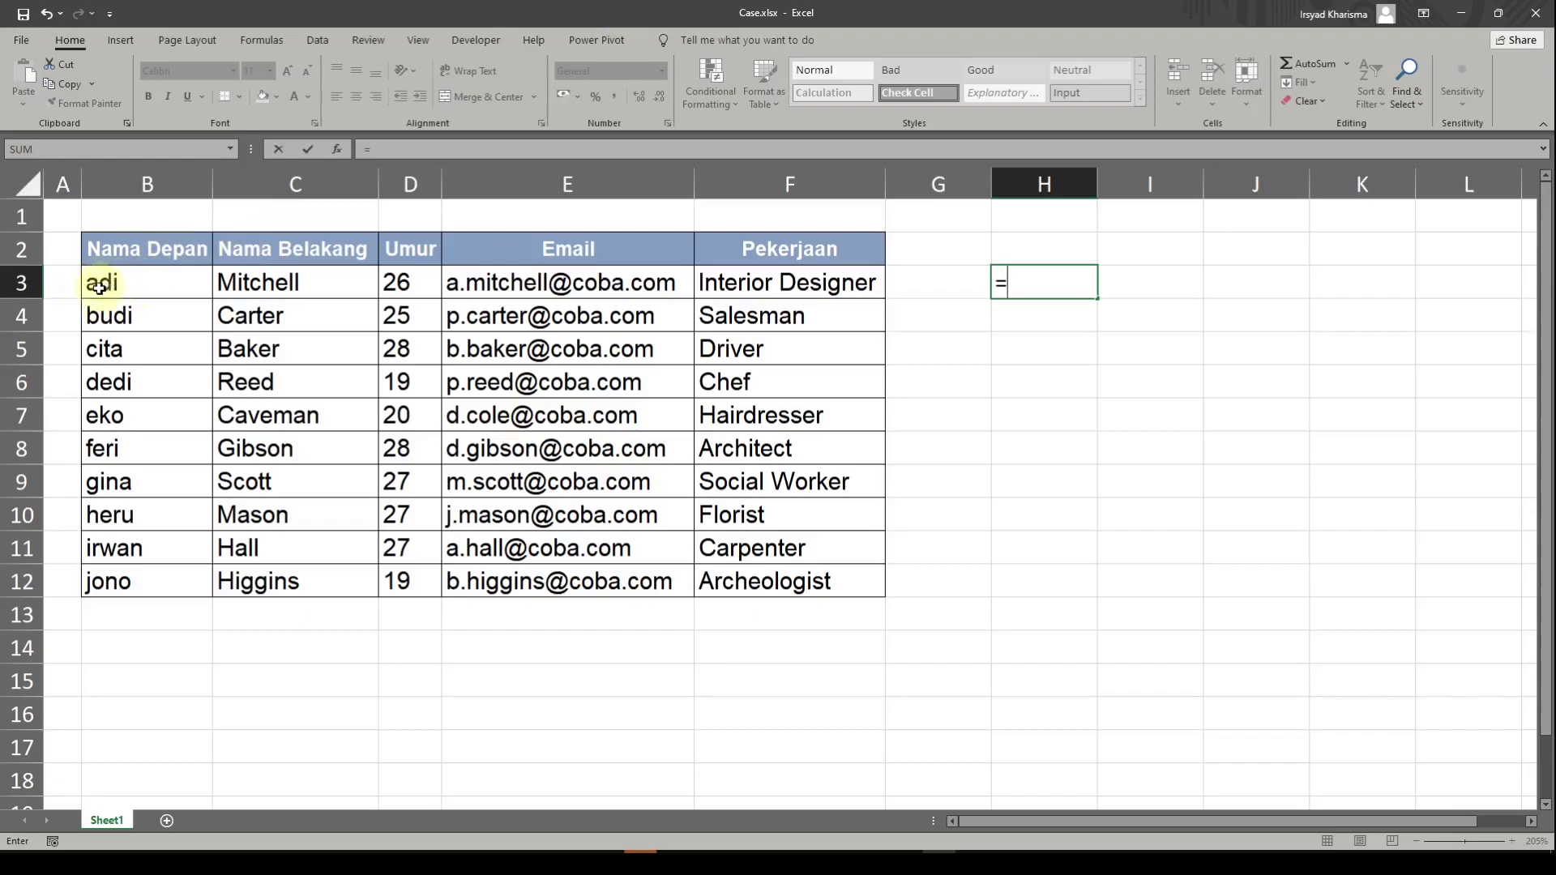
key(Escape)
Enter headings UPPERCASE, LOWECASE and FIRSTCASE in H2:J2 and autofit the columns
click(1046, 249)
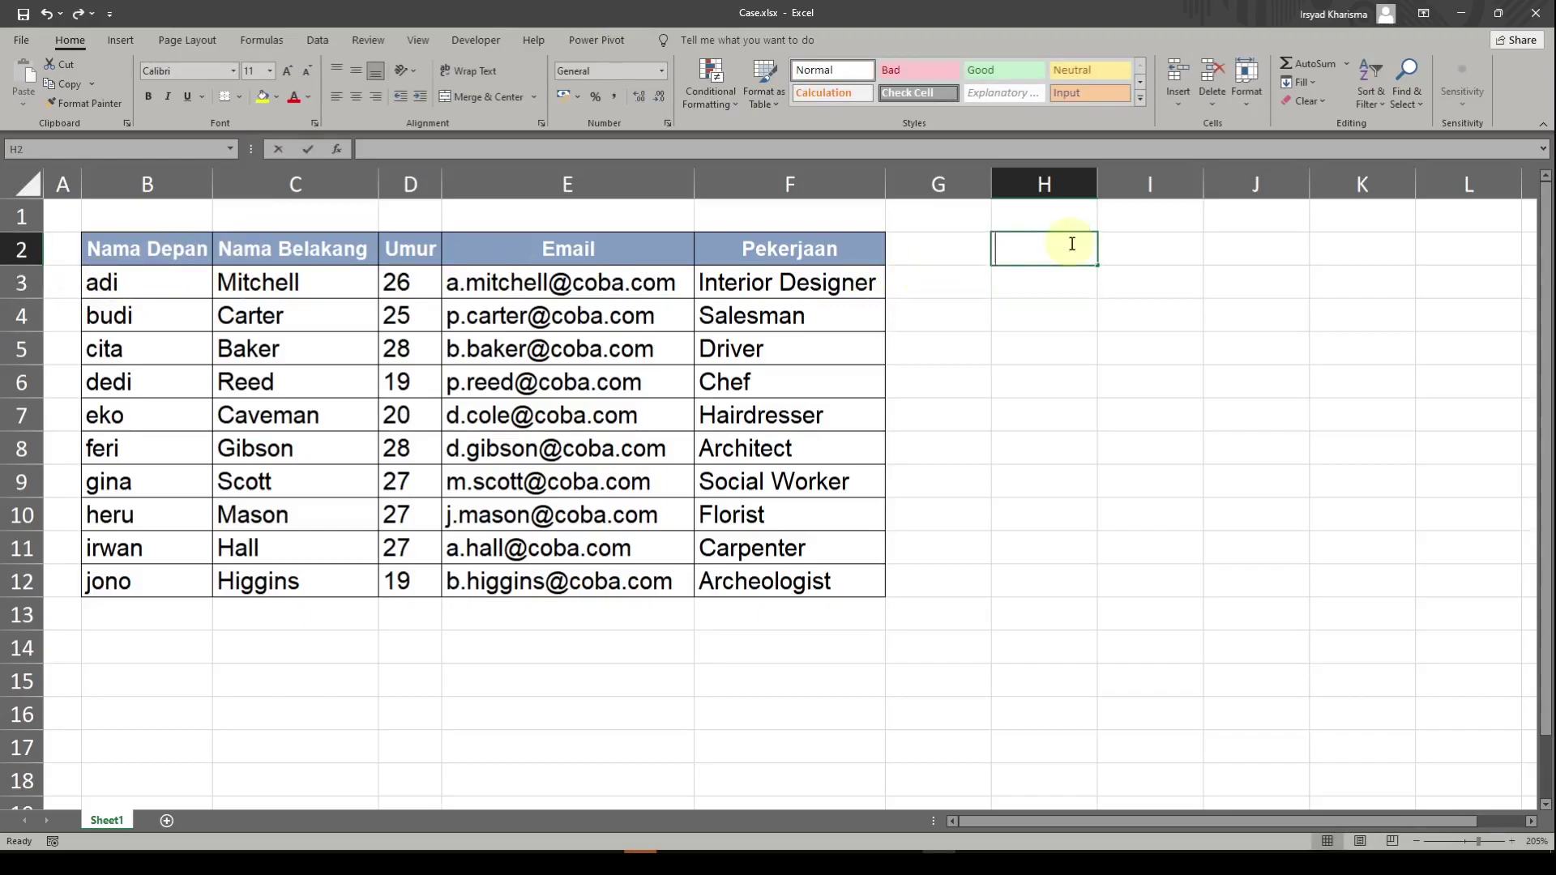
text(UPPERCA)
key(BackSpace)
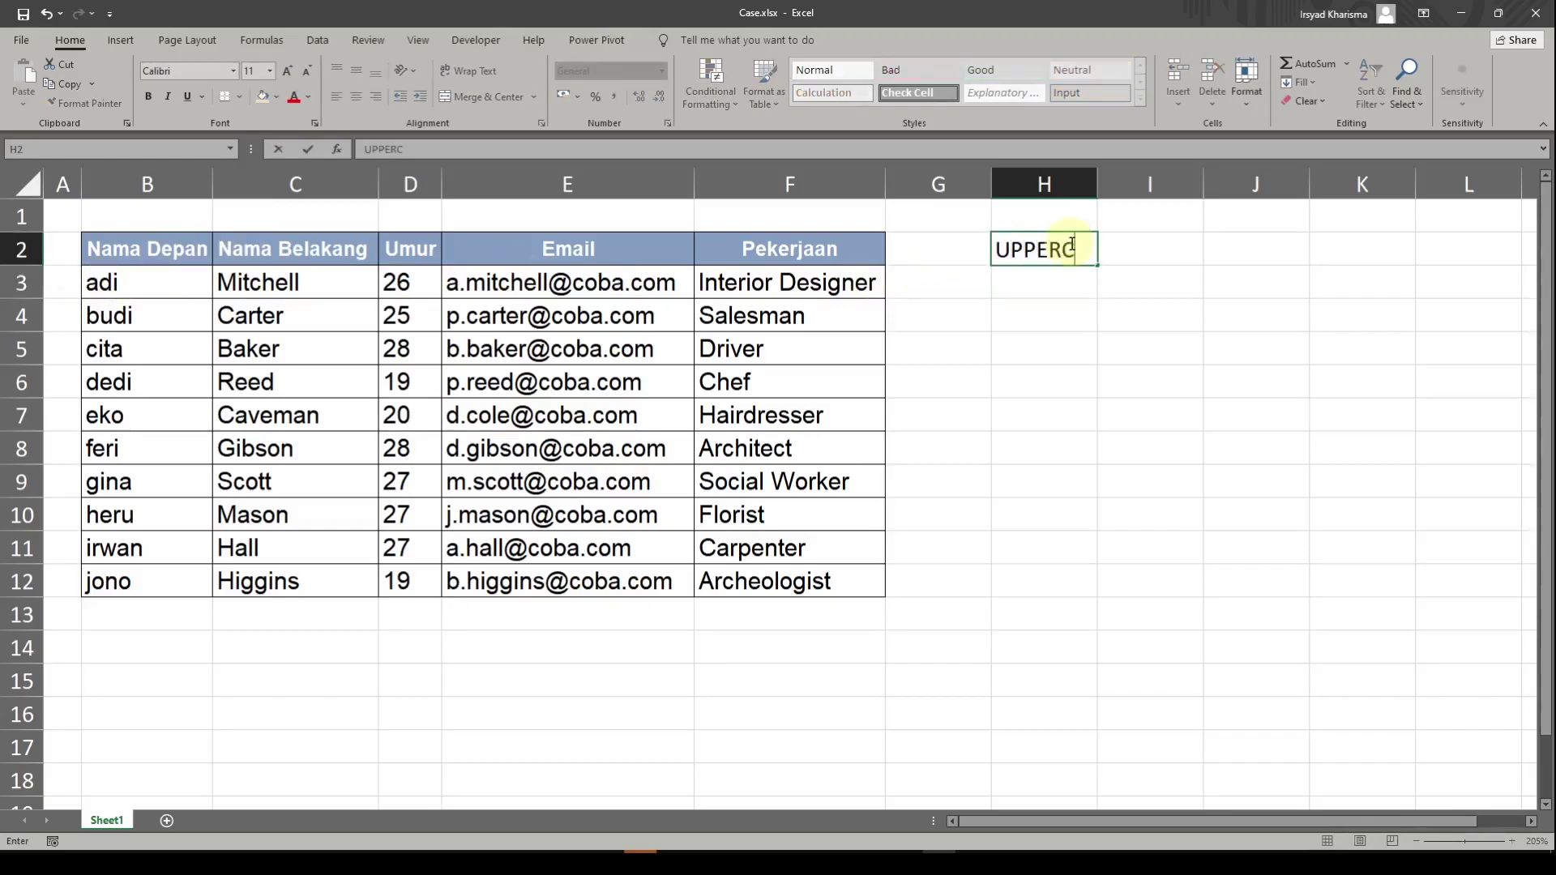
text(ASE)
key(Tab)
text(LOWEC)
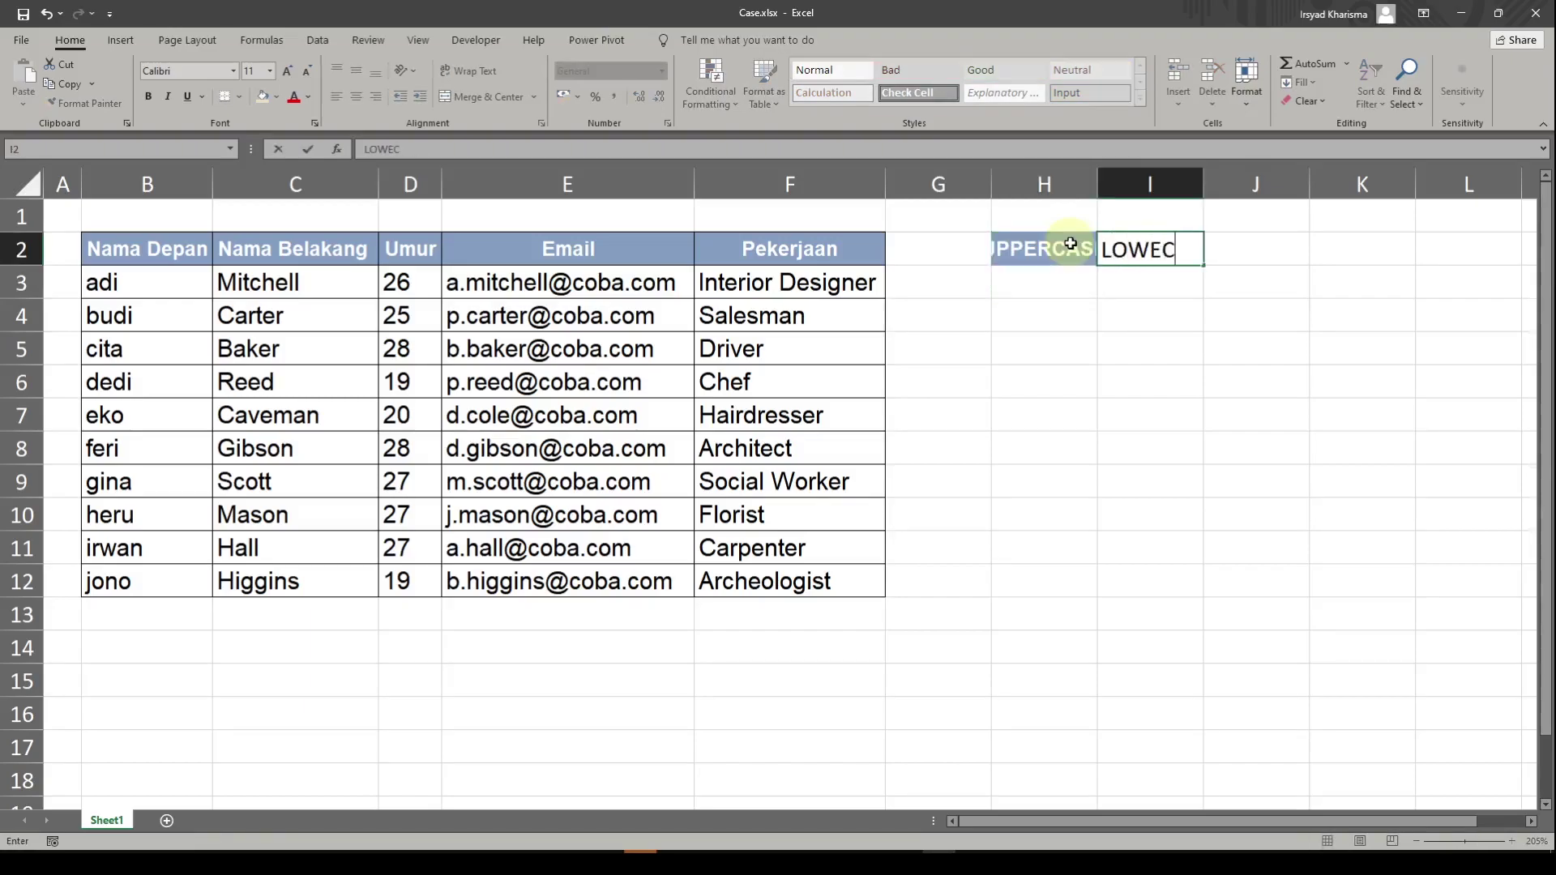
text(ASE)
key(Tab)
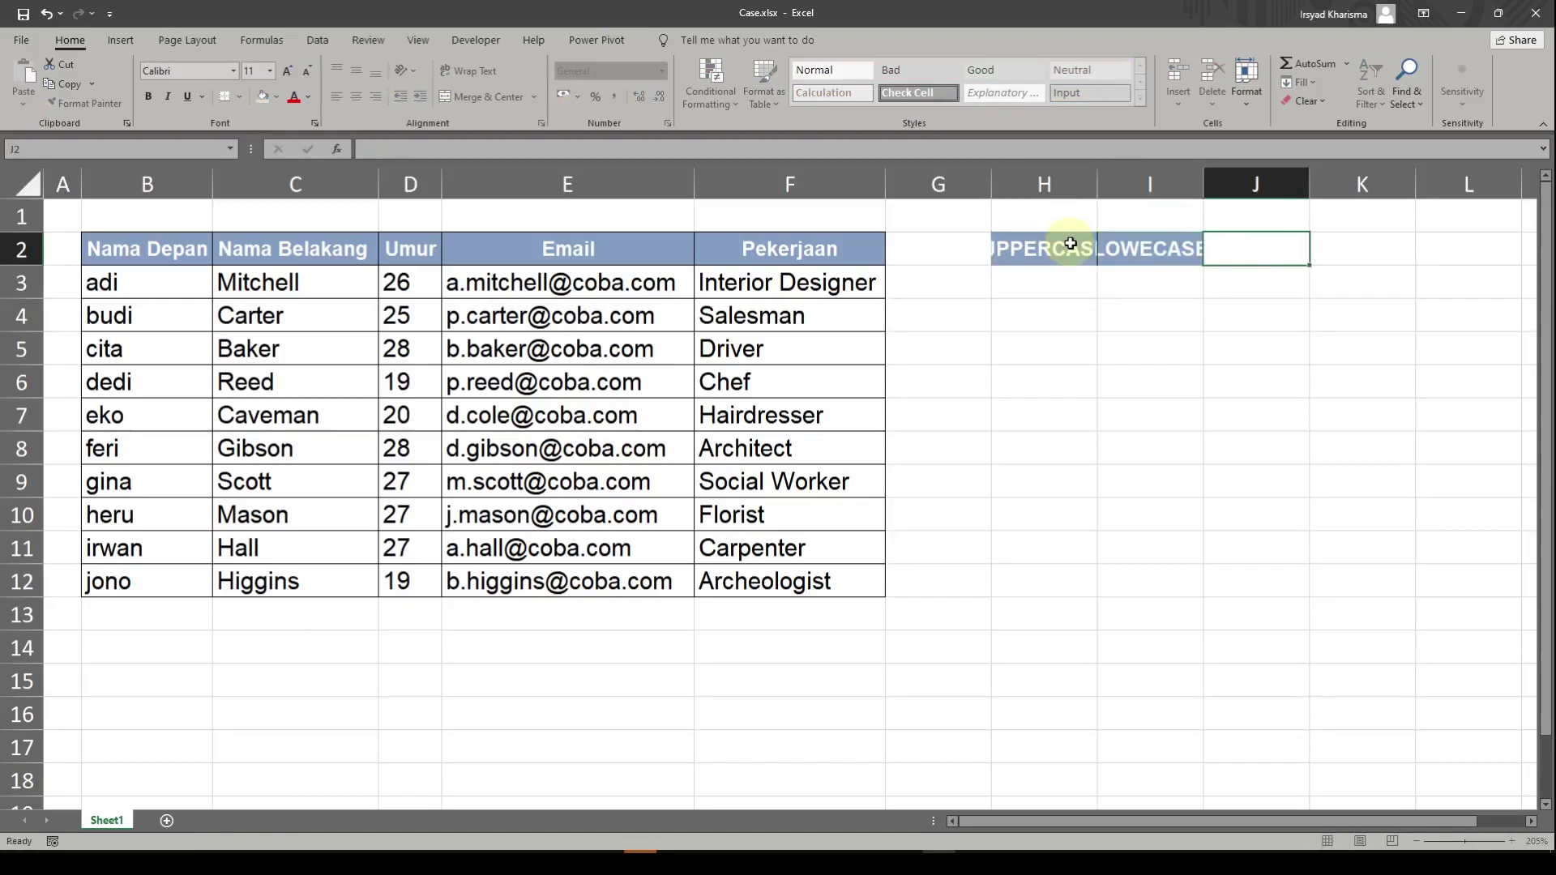
text(FIRS)
text(TCASE)
key(Return)
double_click(1360, 188)
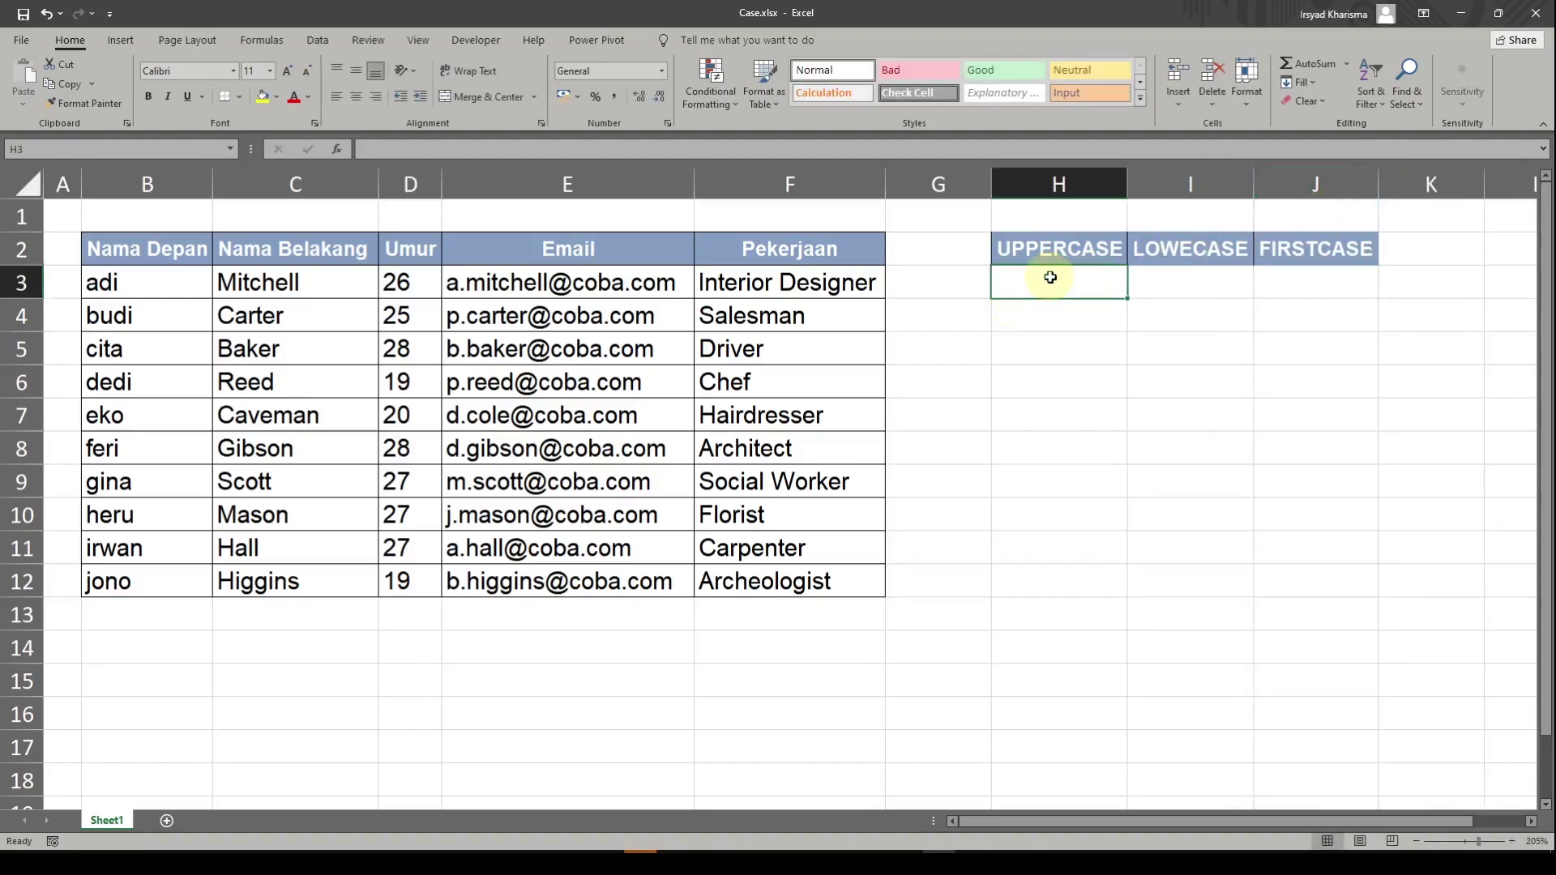
Enter =UPPER(B3) in H3 so it shows ADI, then reselect H3
text(=up)
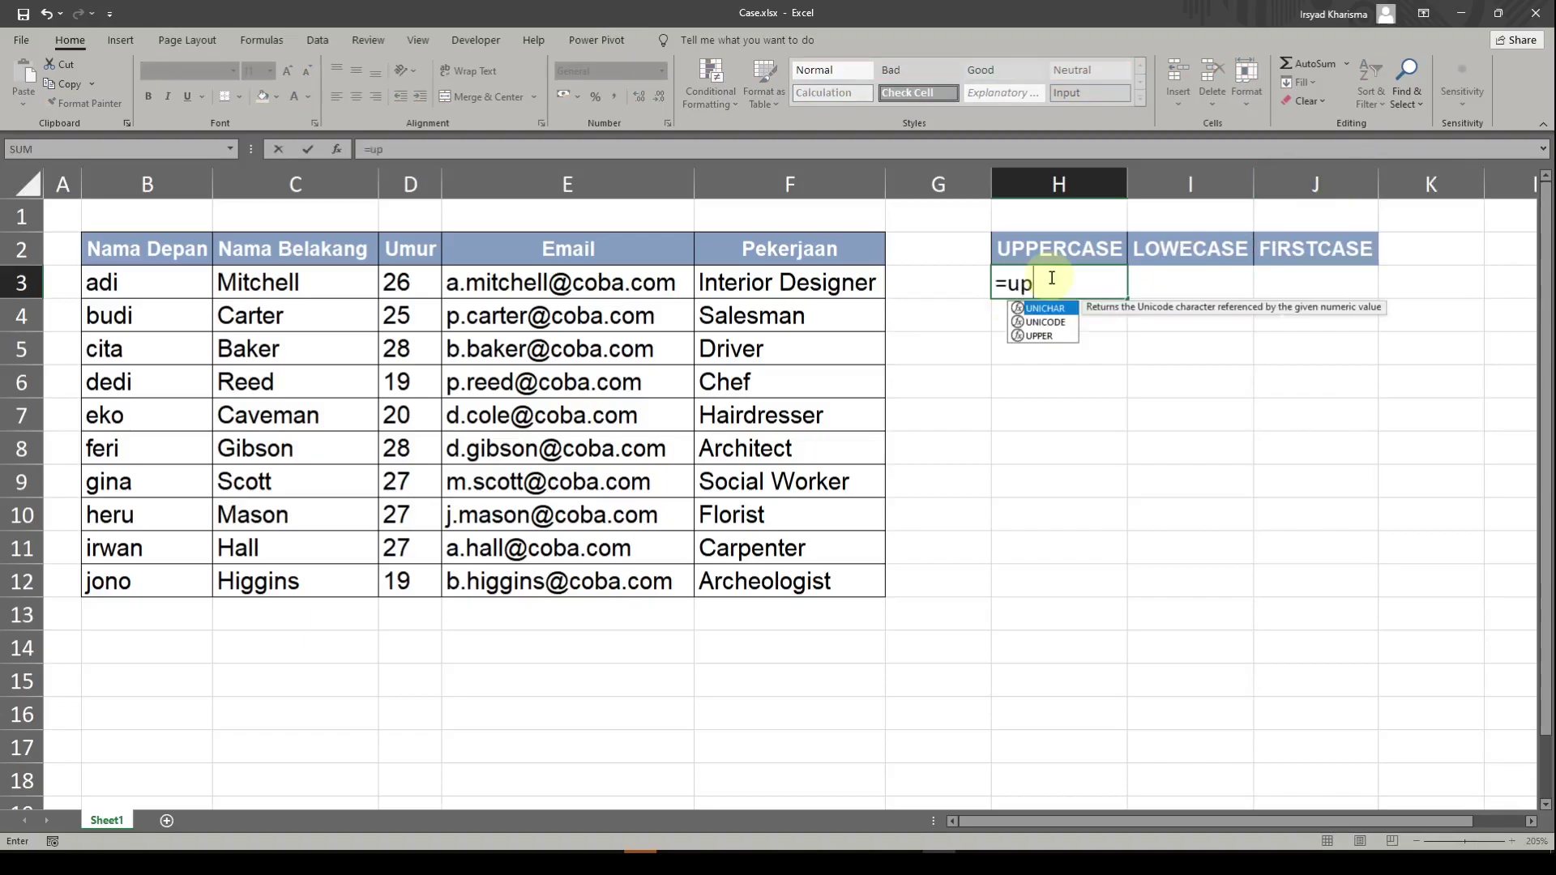
text(pe)
key(Tab)
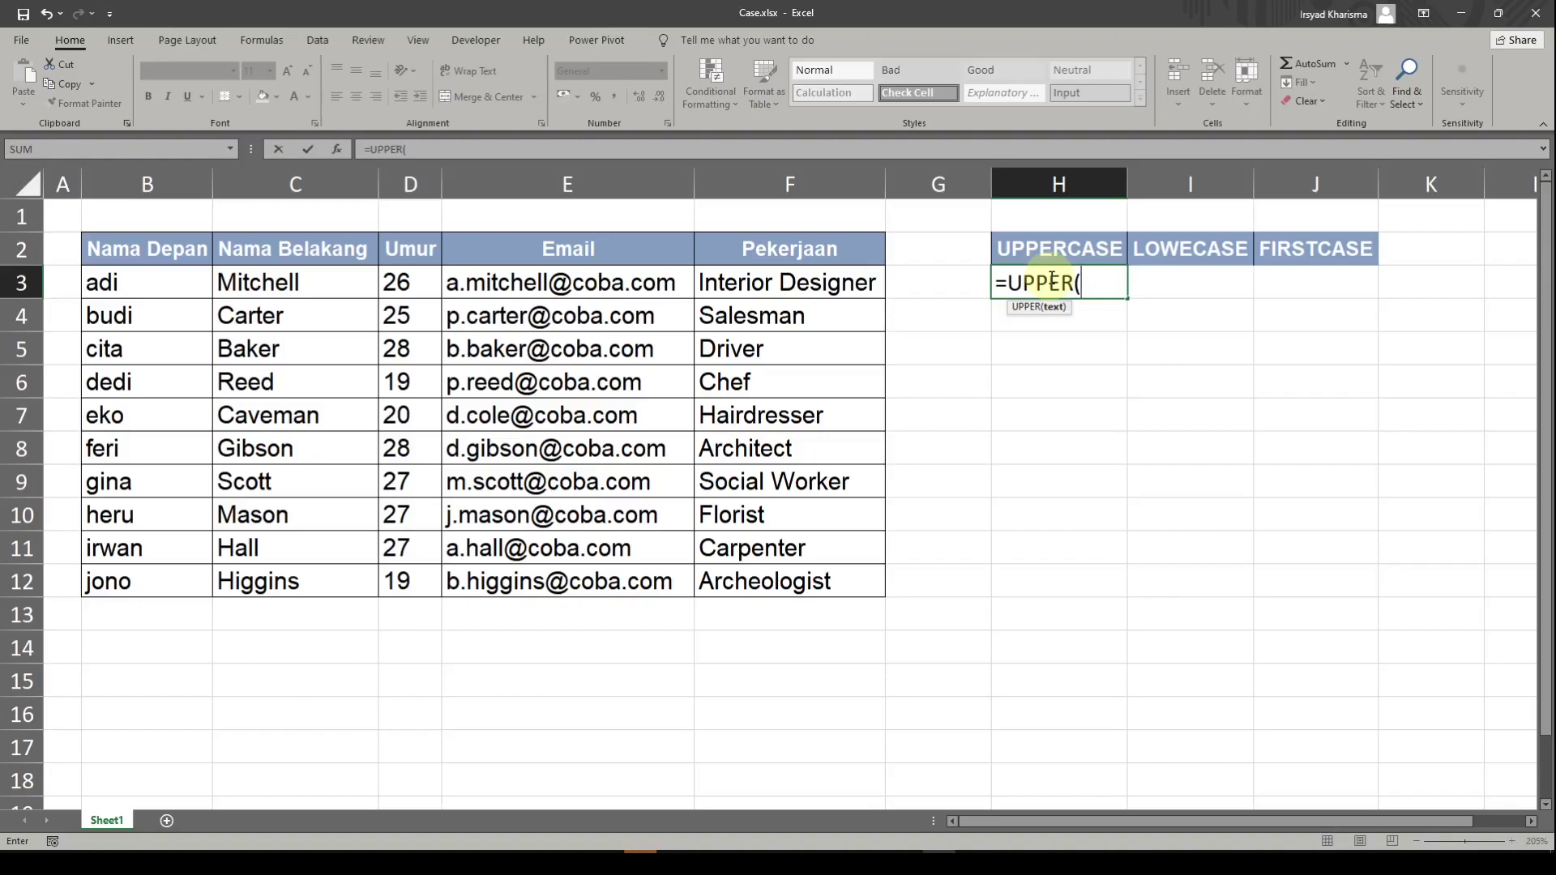
click(105, 274)
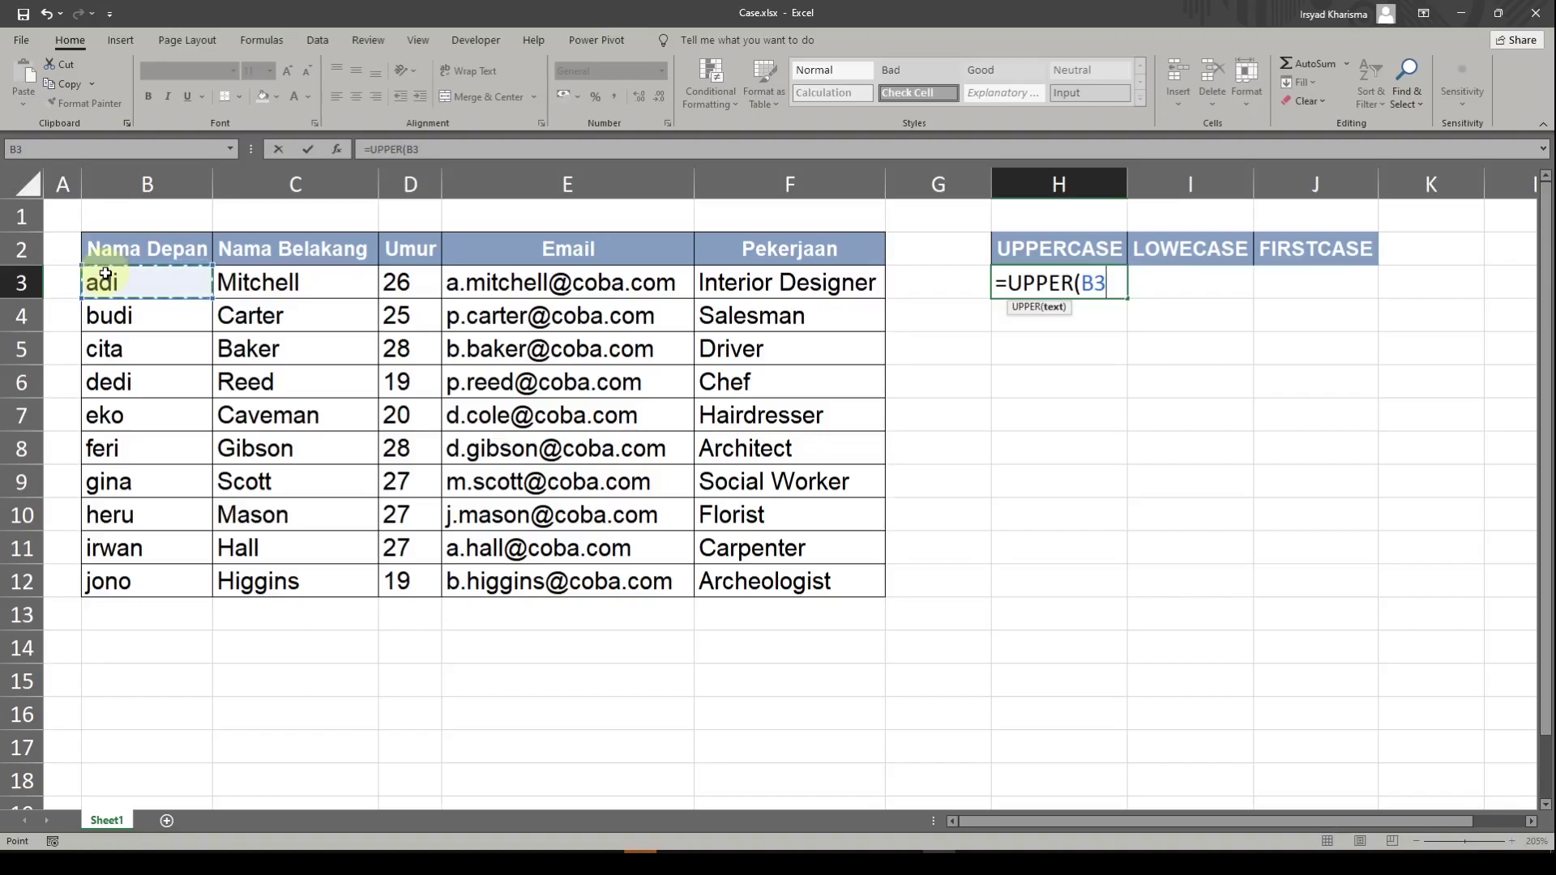
mouse_move(160, 297)
mouse_down()
mouse_move(168, 348)
mouse_move(132, 276)
mouse_up()
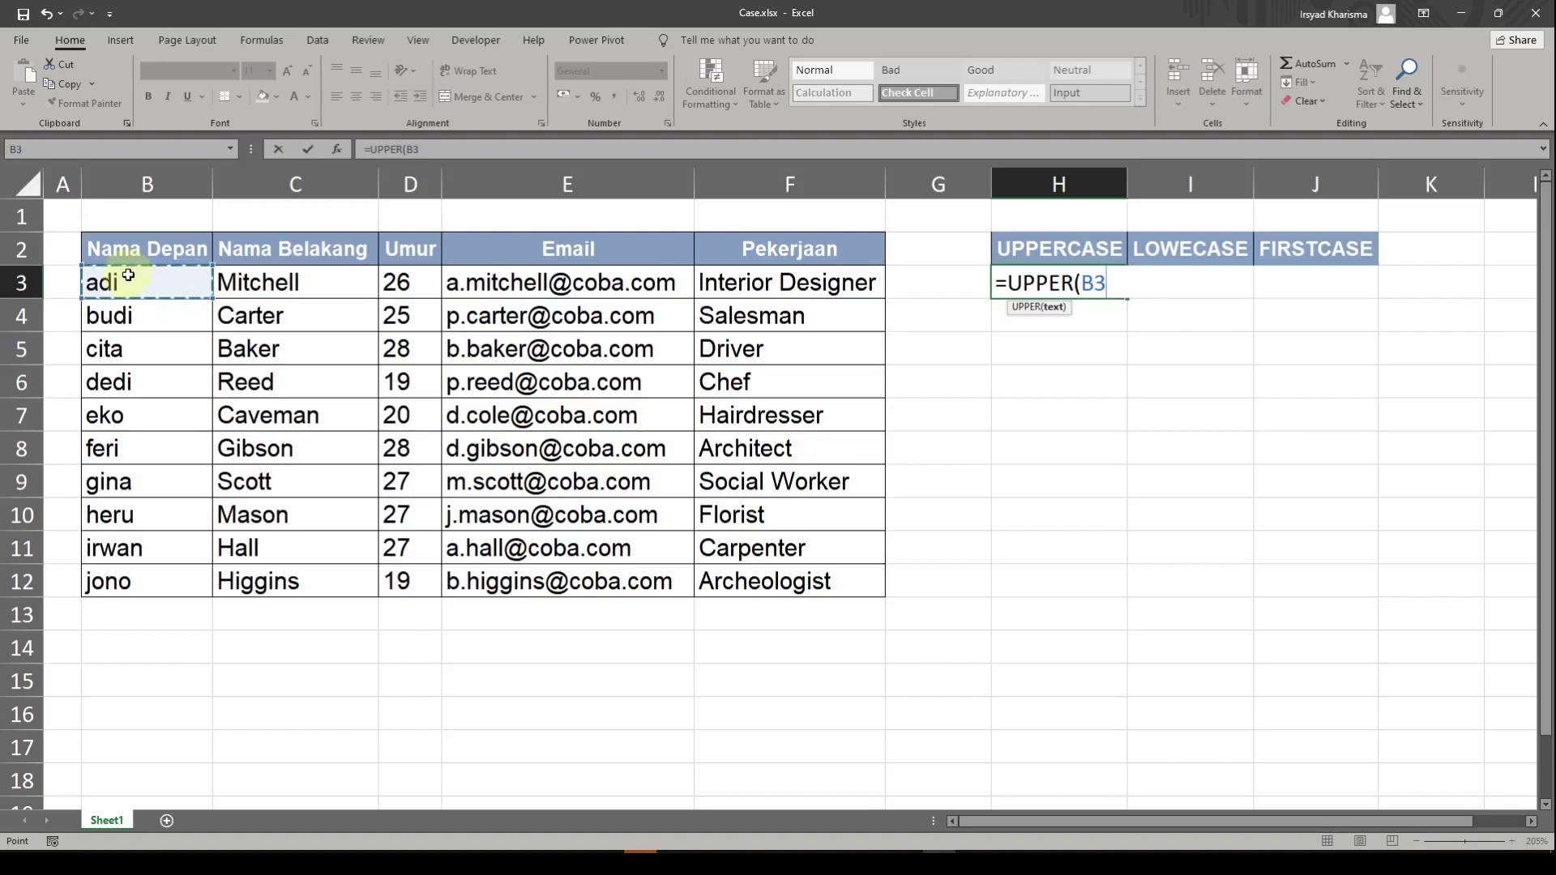
key(Return)
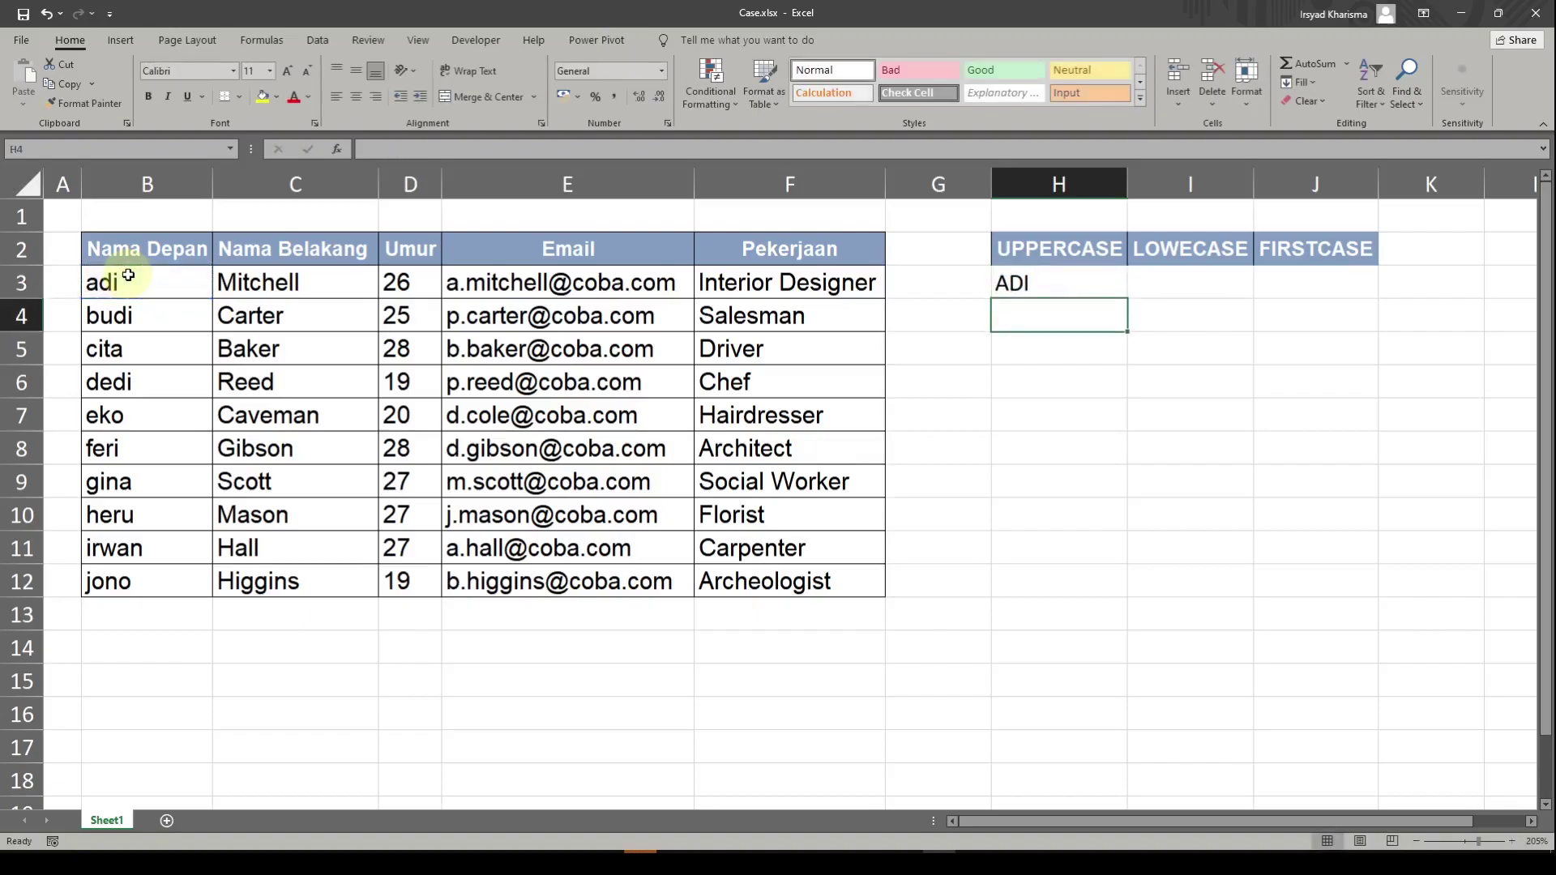
key(Up)
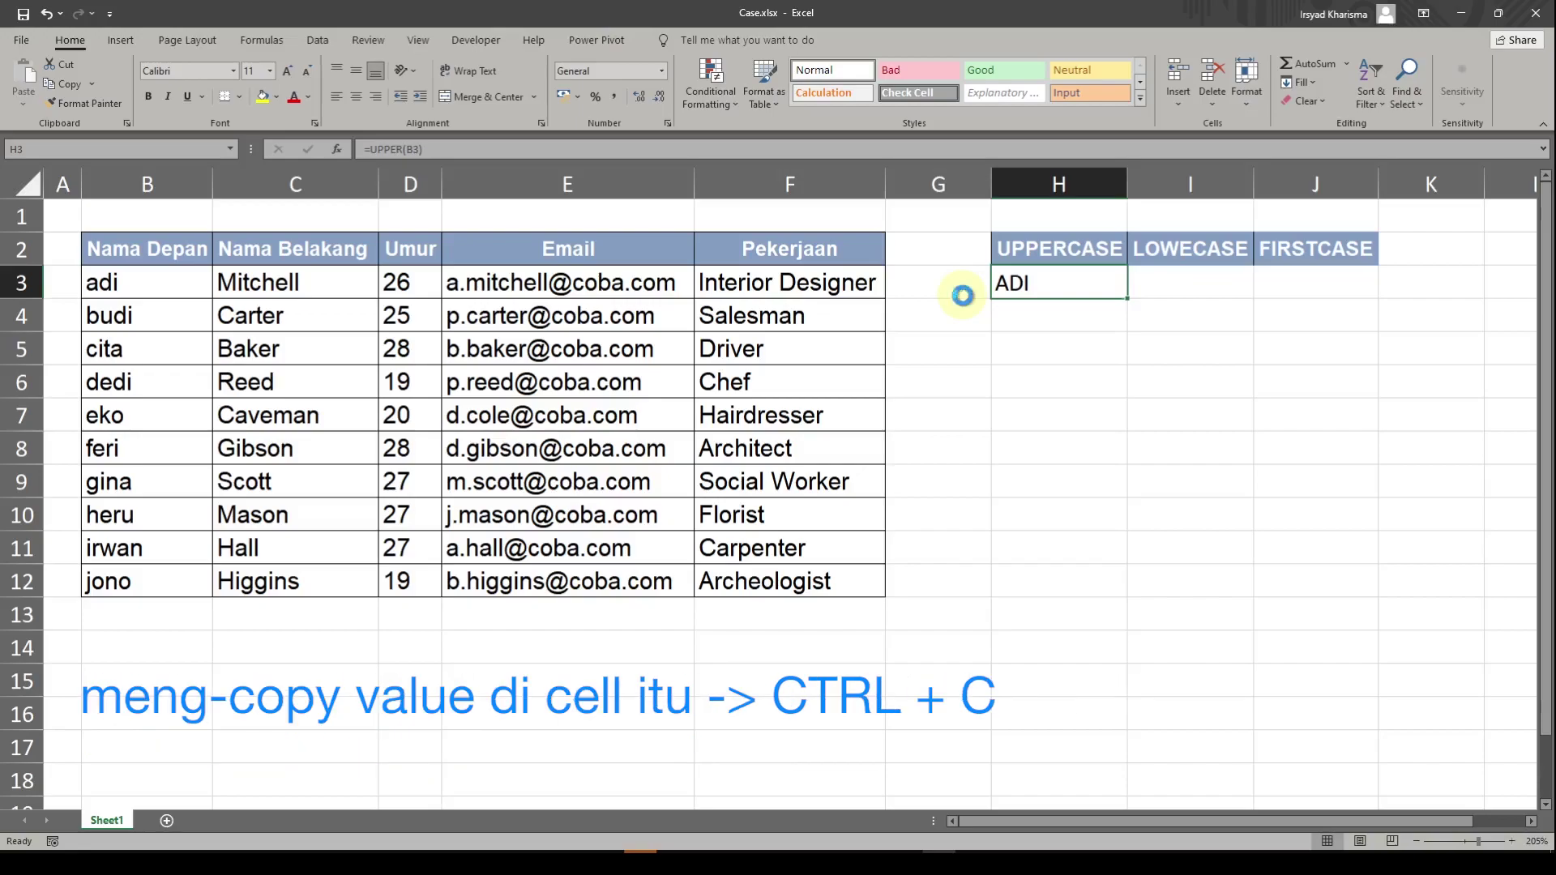
Copy H3's UPPER formula down H3:H12 so all first names appear in capitals
key(ctrl+c)
key(Left)
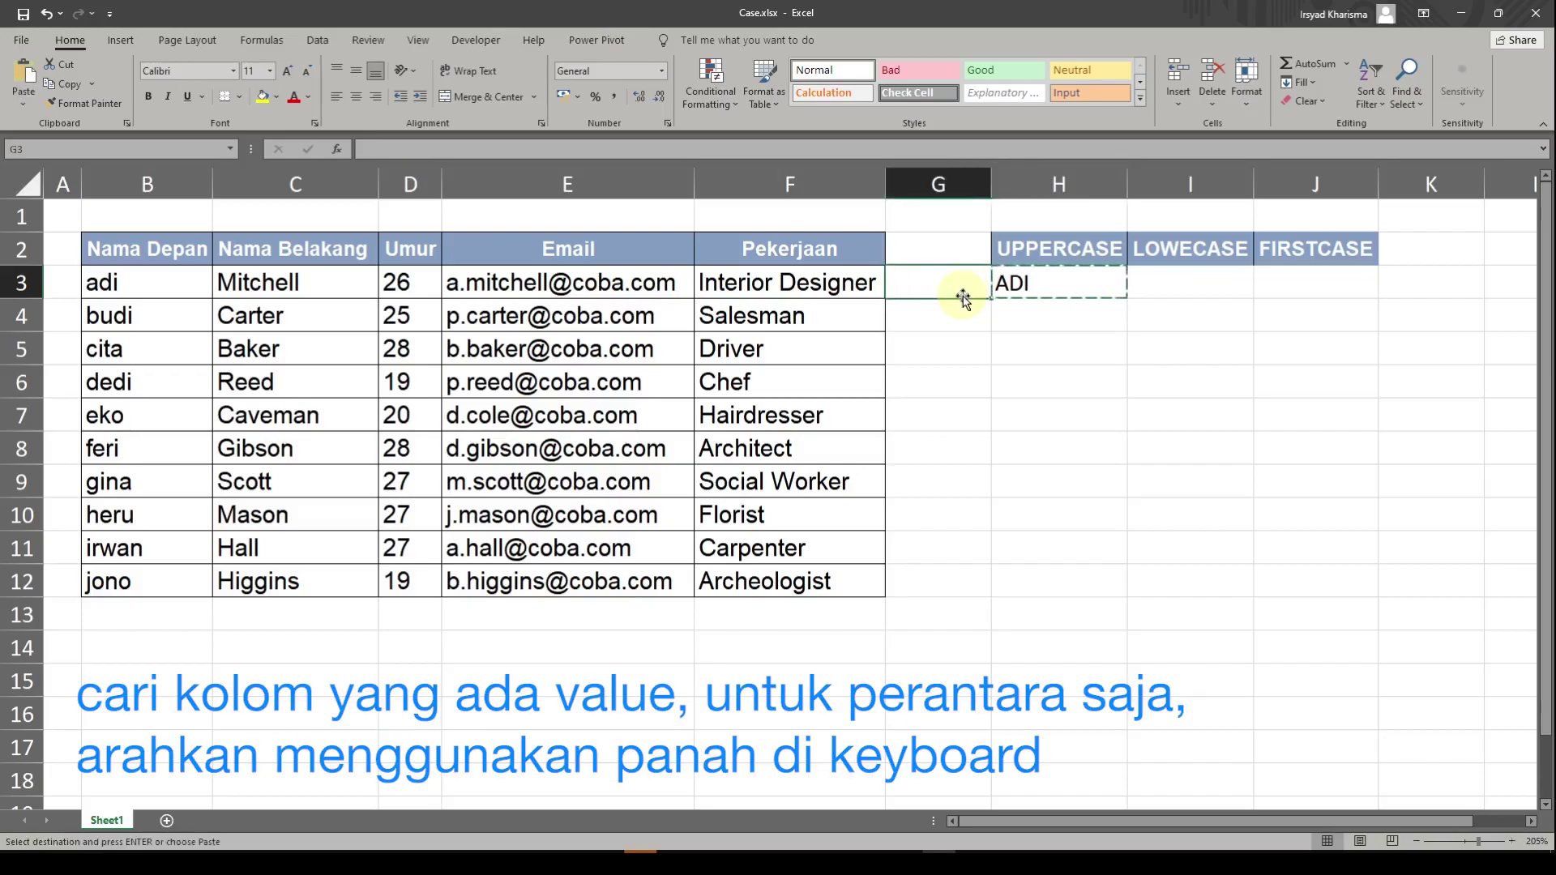
key(Left)
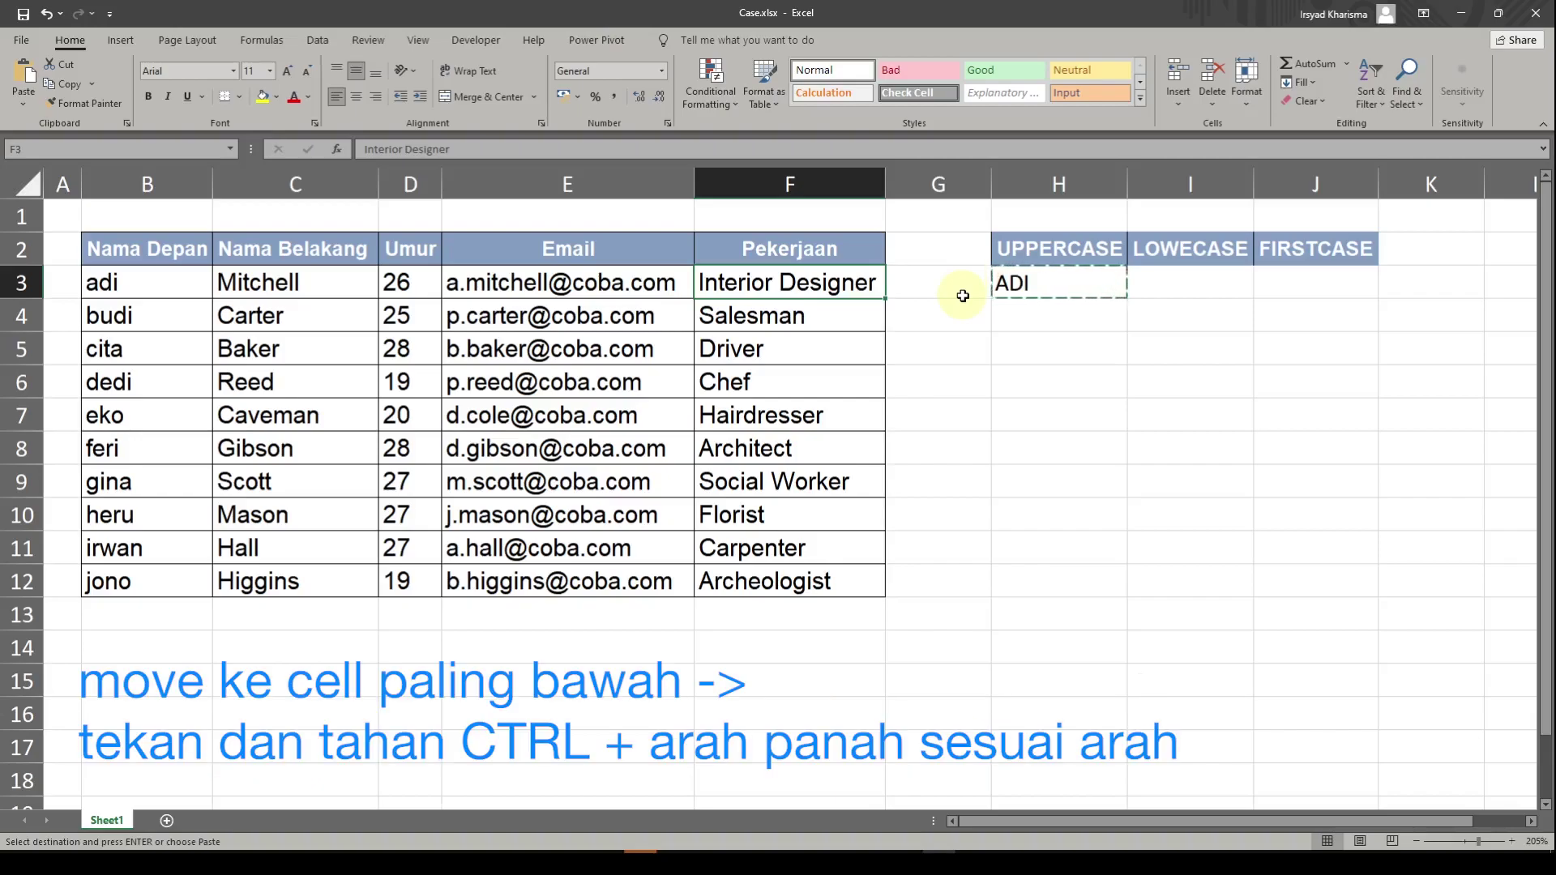
key(ctrl+Down)
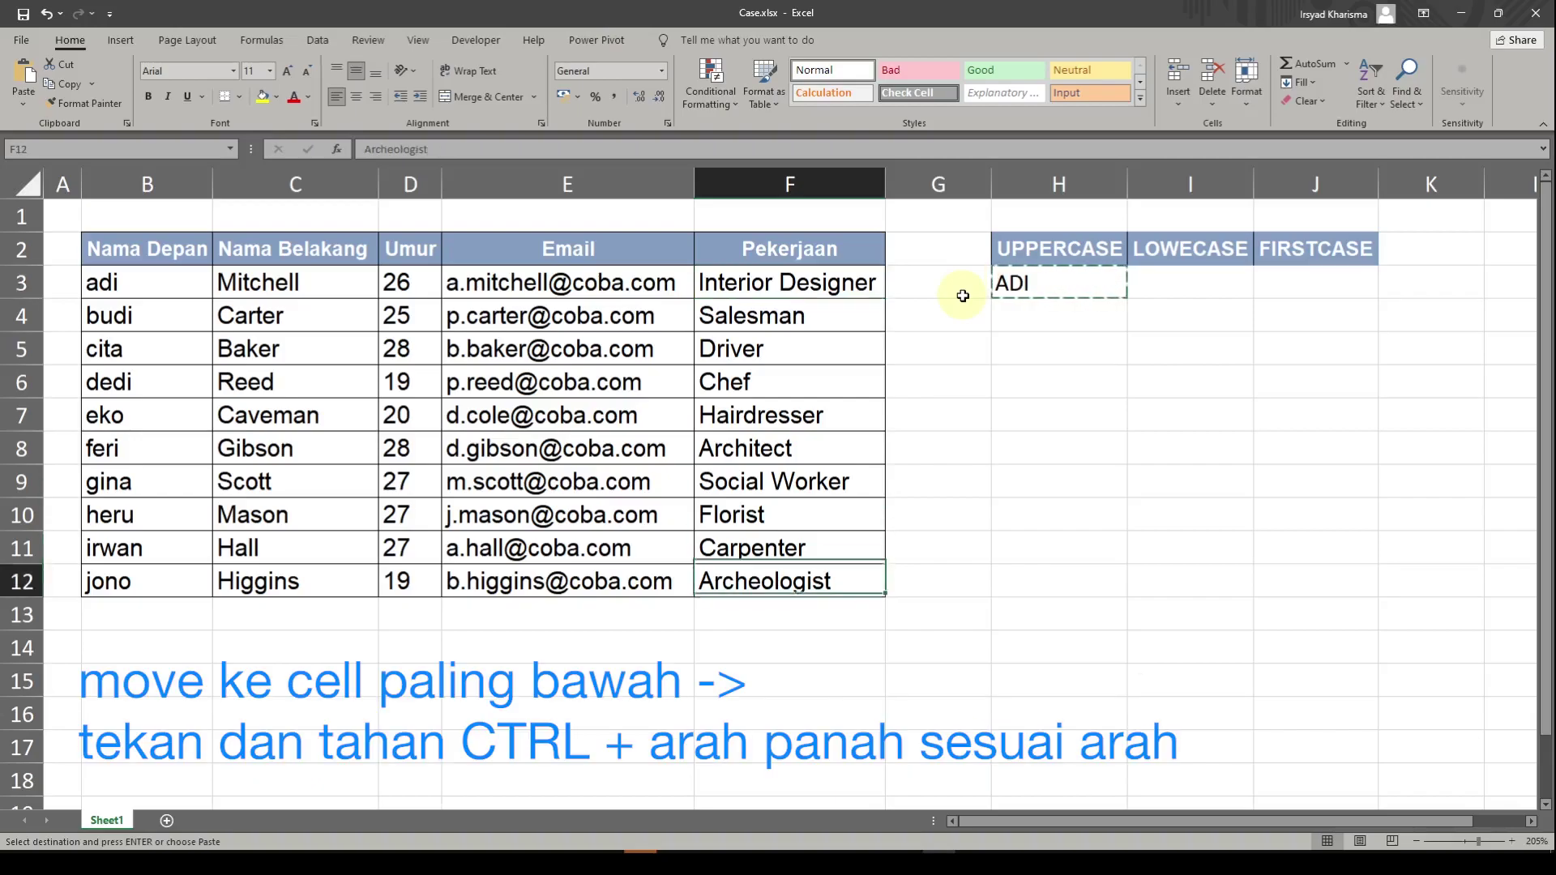
key(Right)
key(Right)
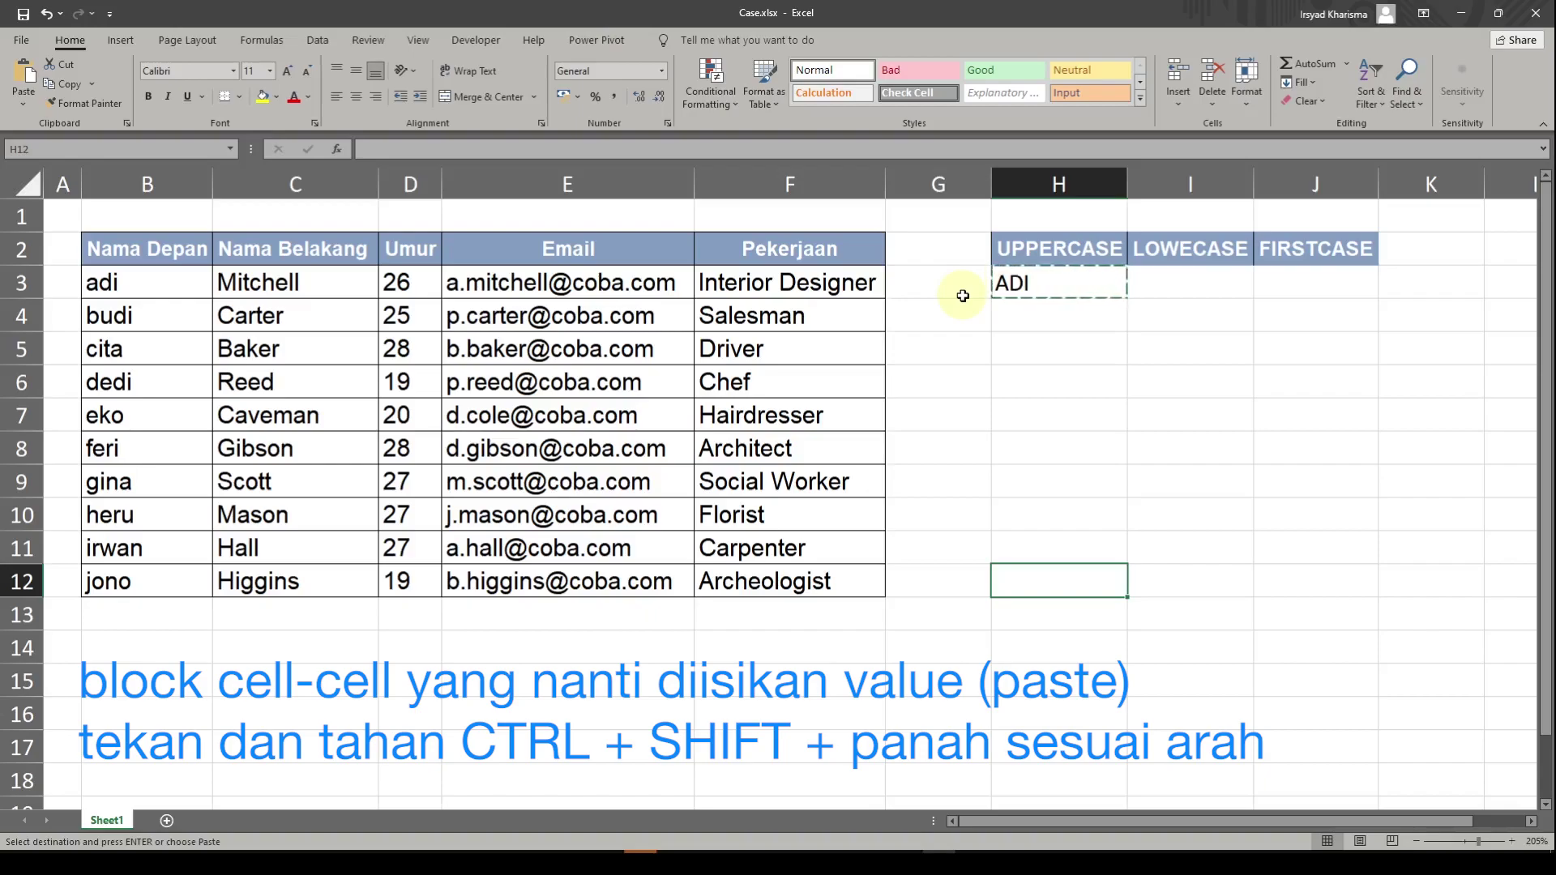
key(ctrl+shift+Up)
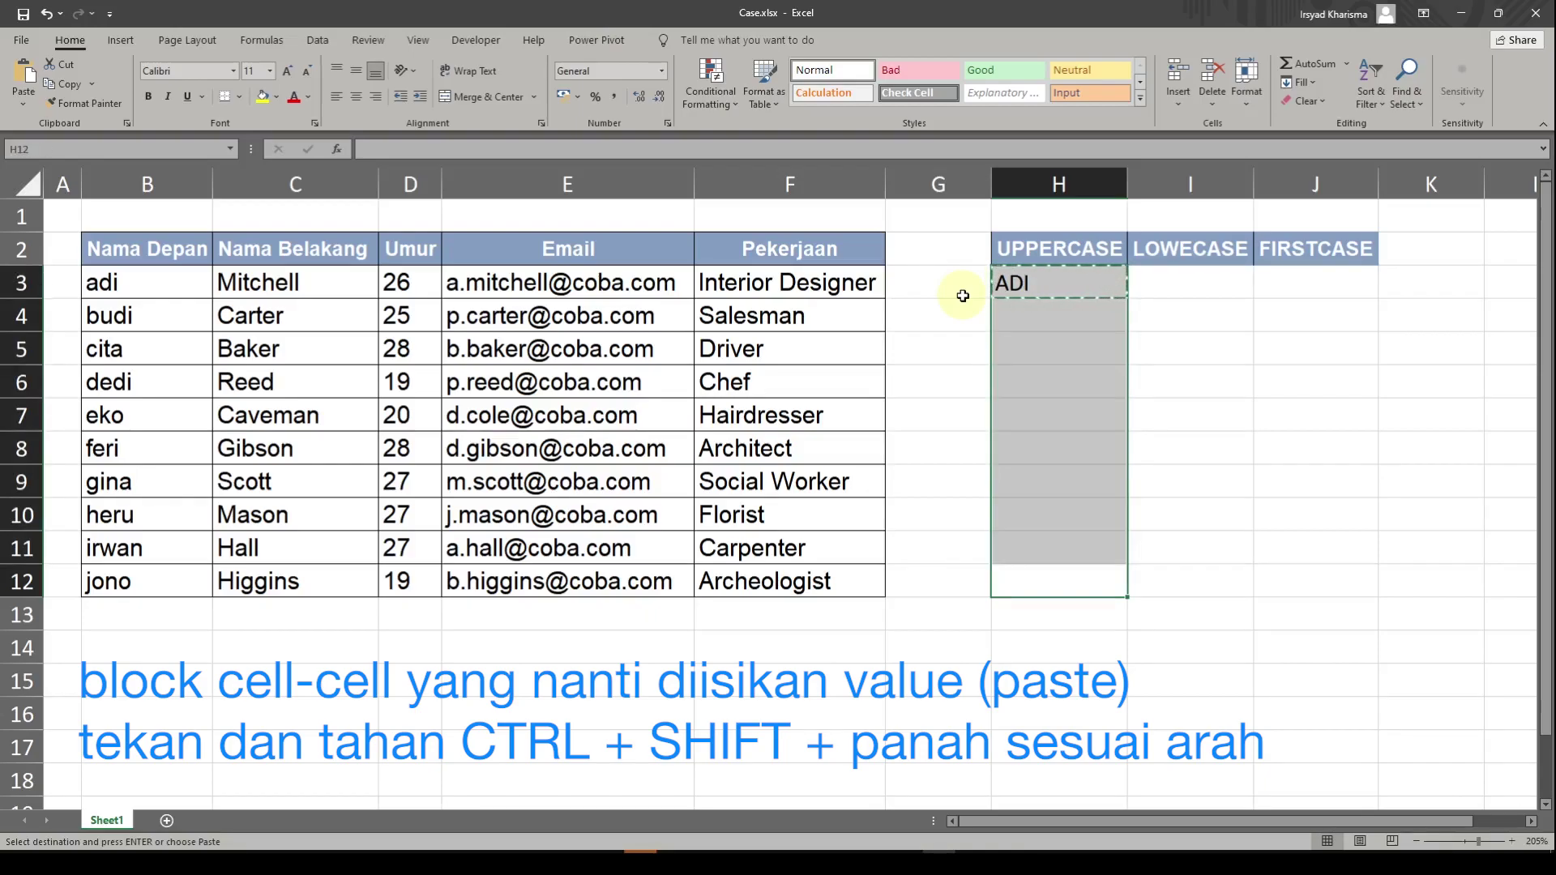
key(ctrl+v)
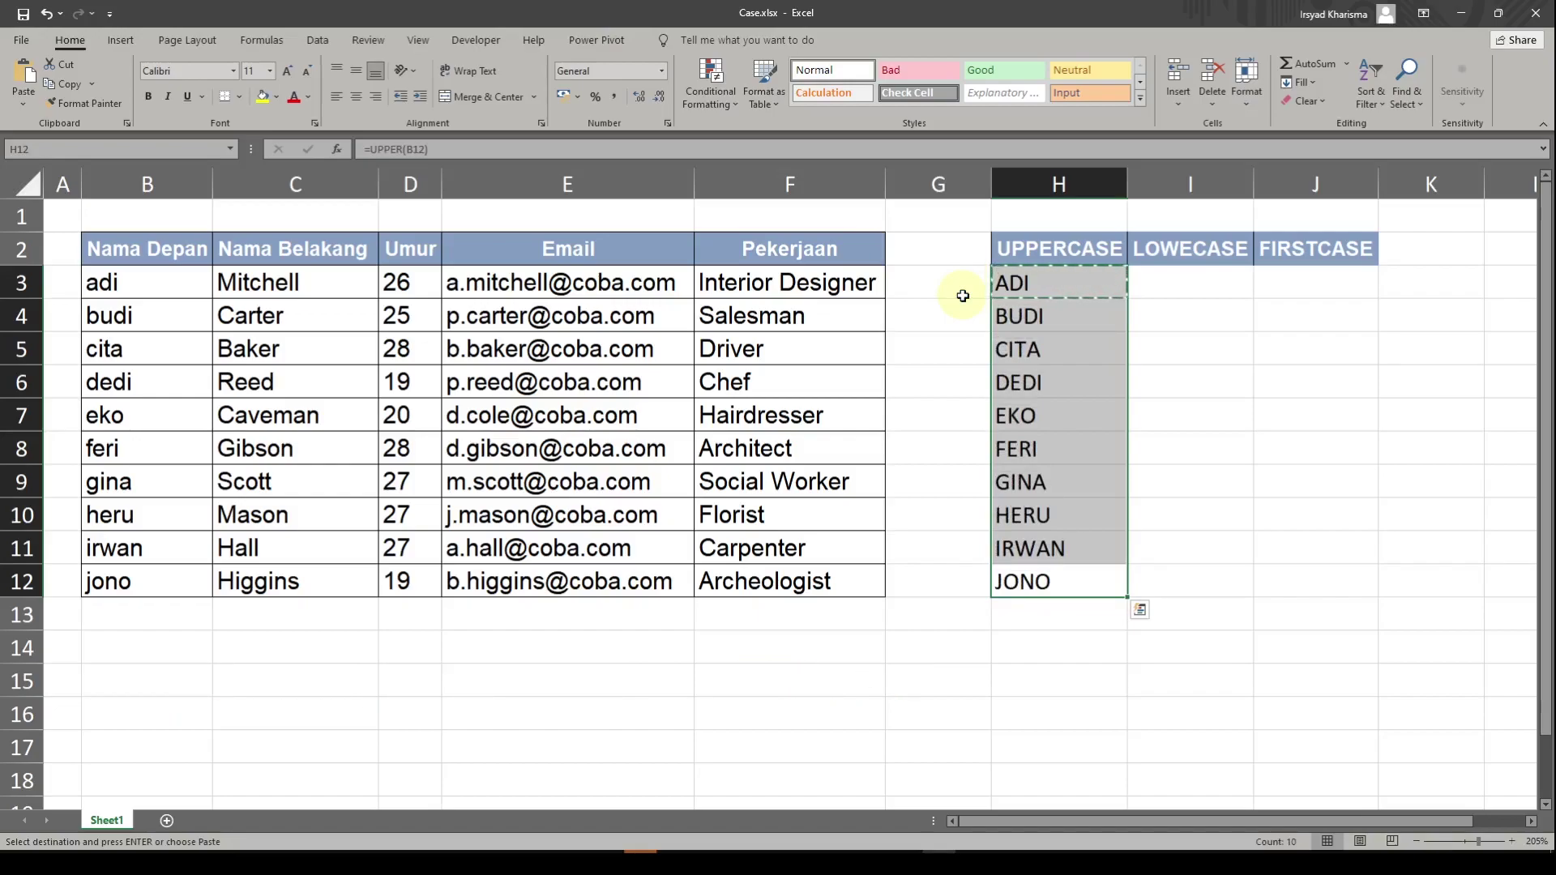
key(Right)
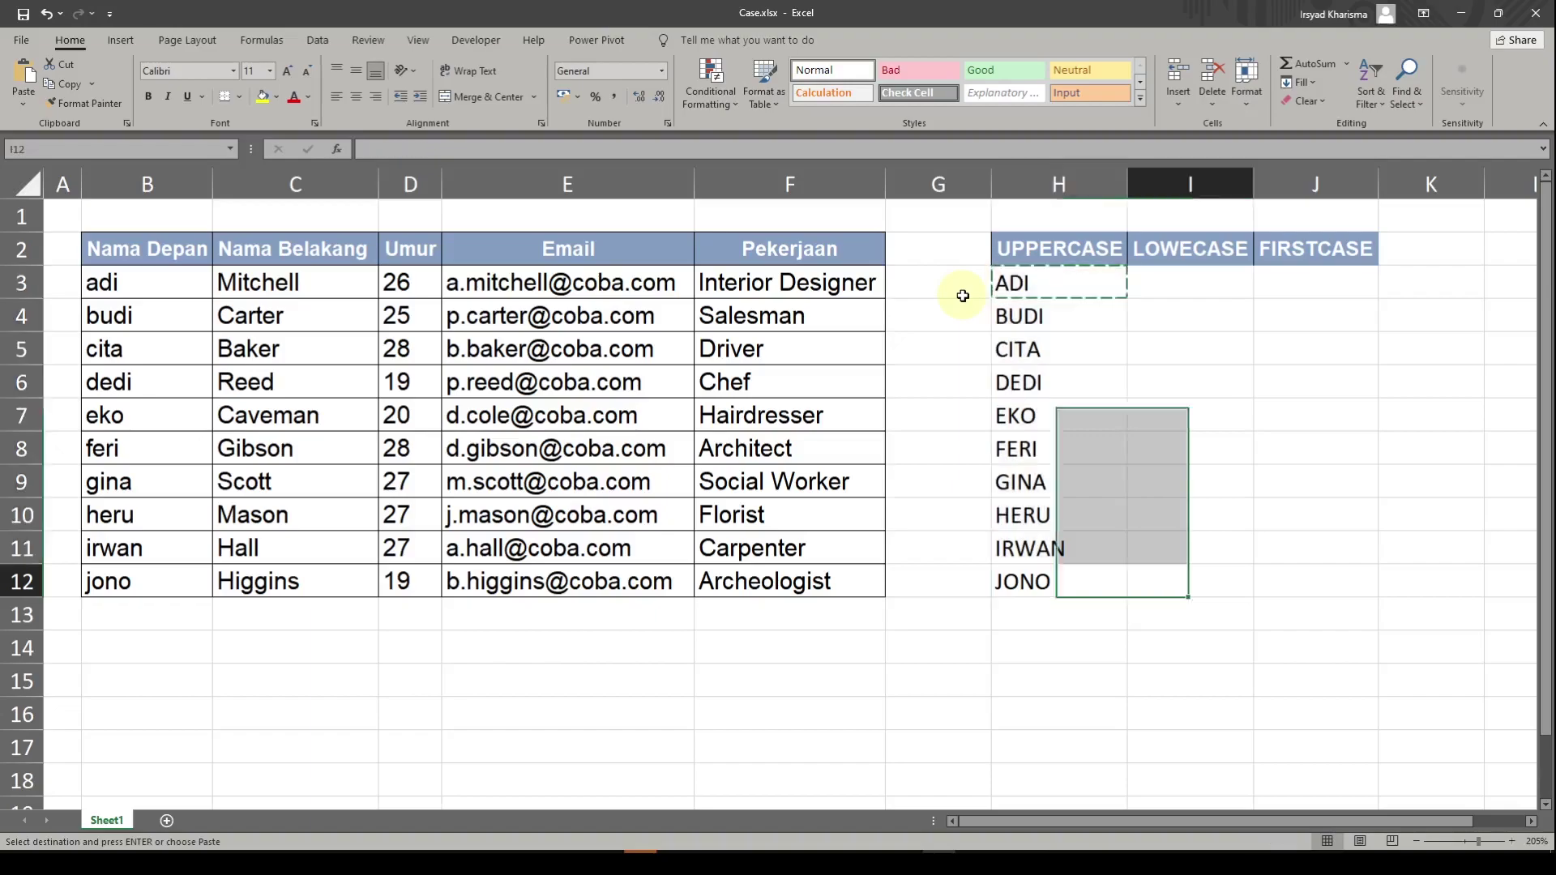
key(Up)
key(Up)
key(Up)
key(Up)
key(Up)
key(Up)
key(Up)
key(Up)
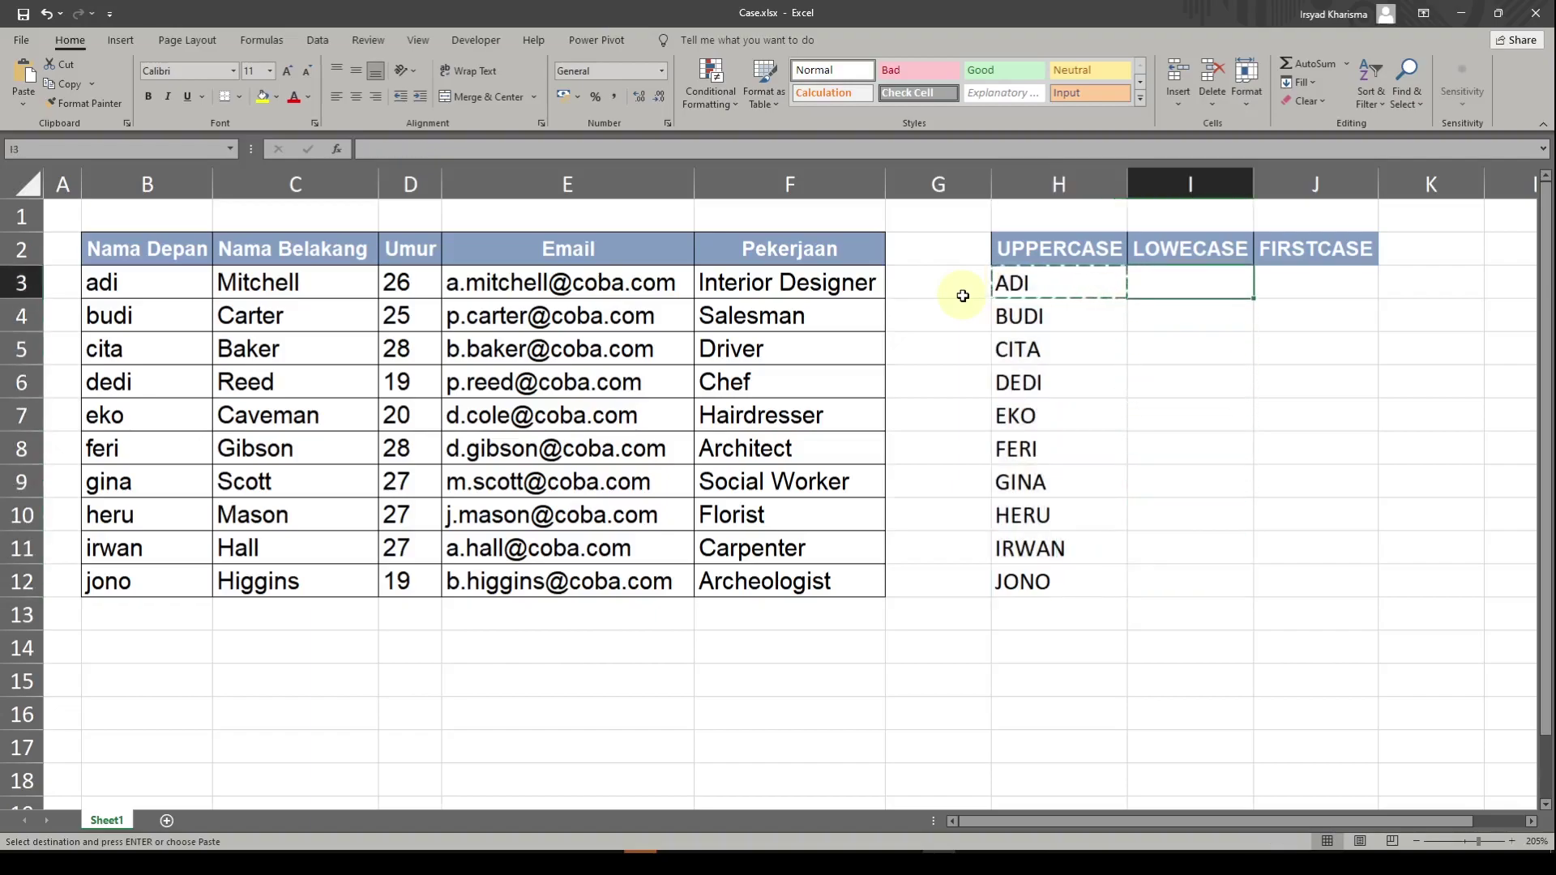
Enter =LOWER(H3) in I3 to show adi, then copy the formula
text(=)
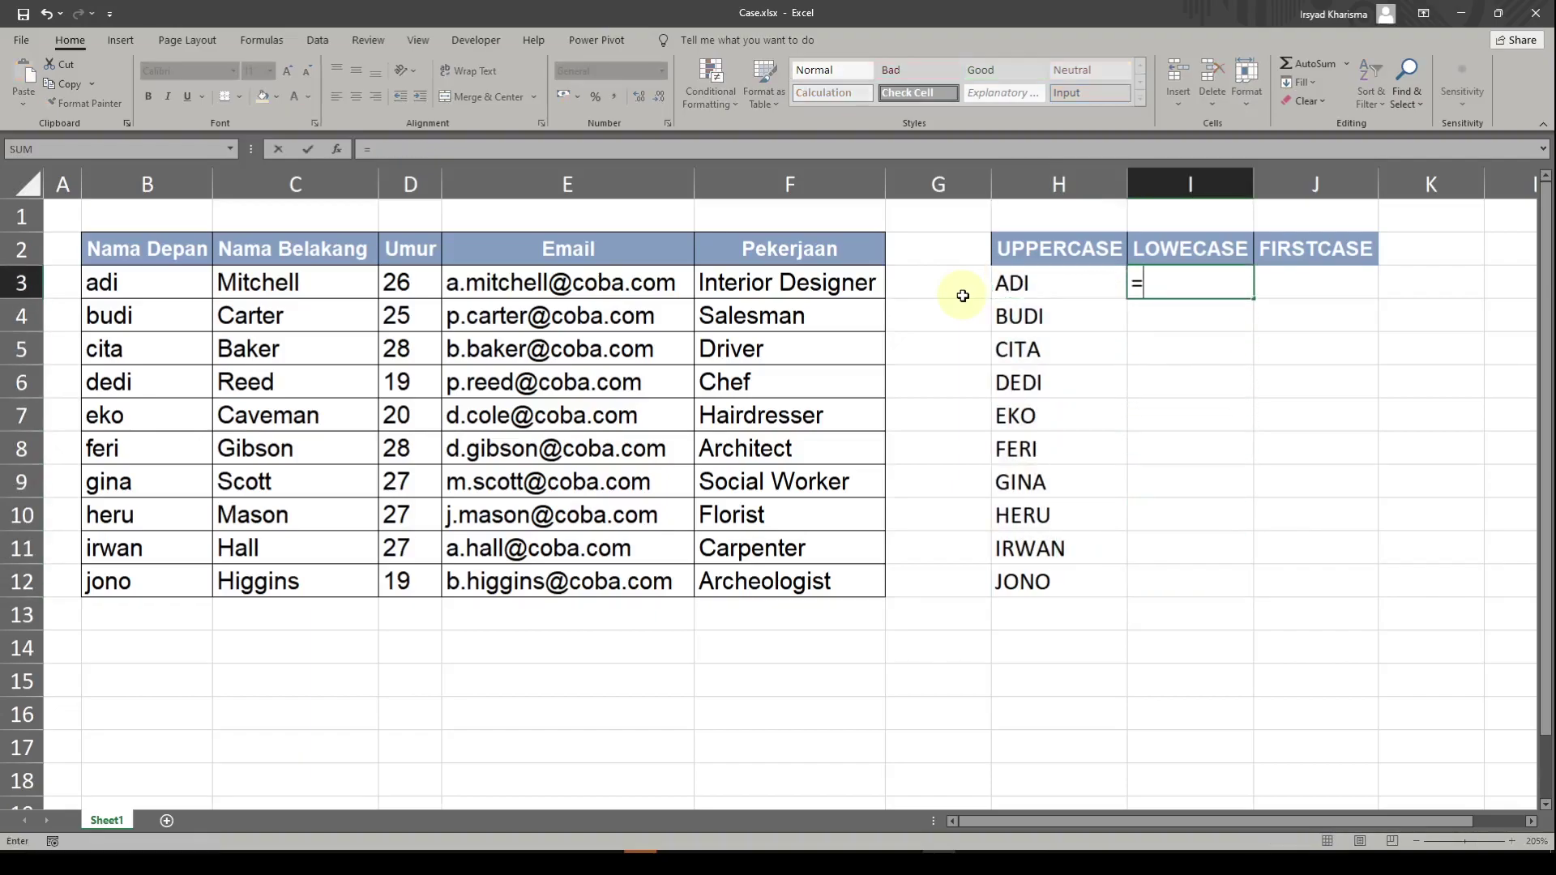
text(low)
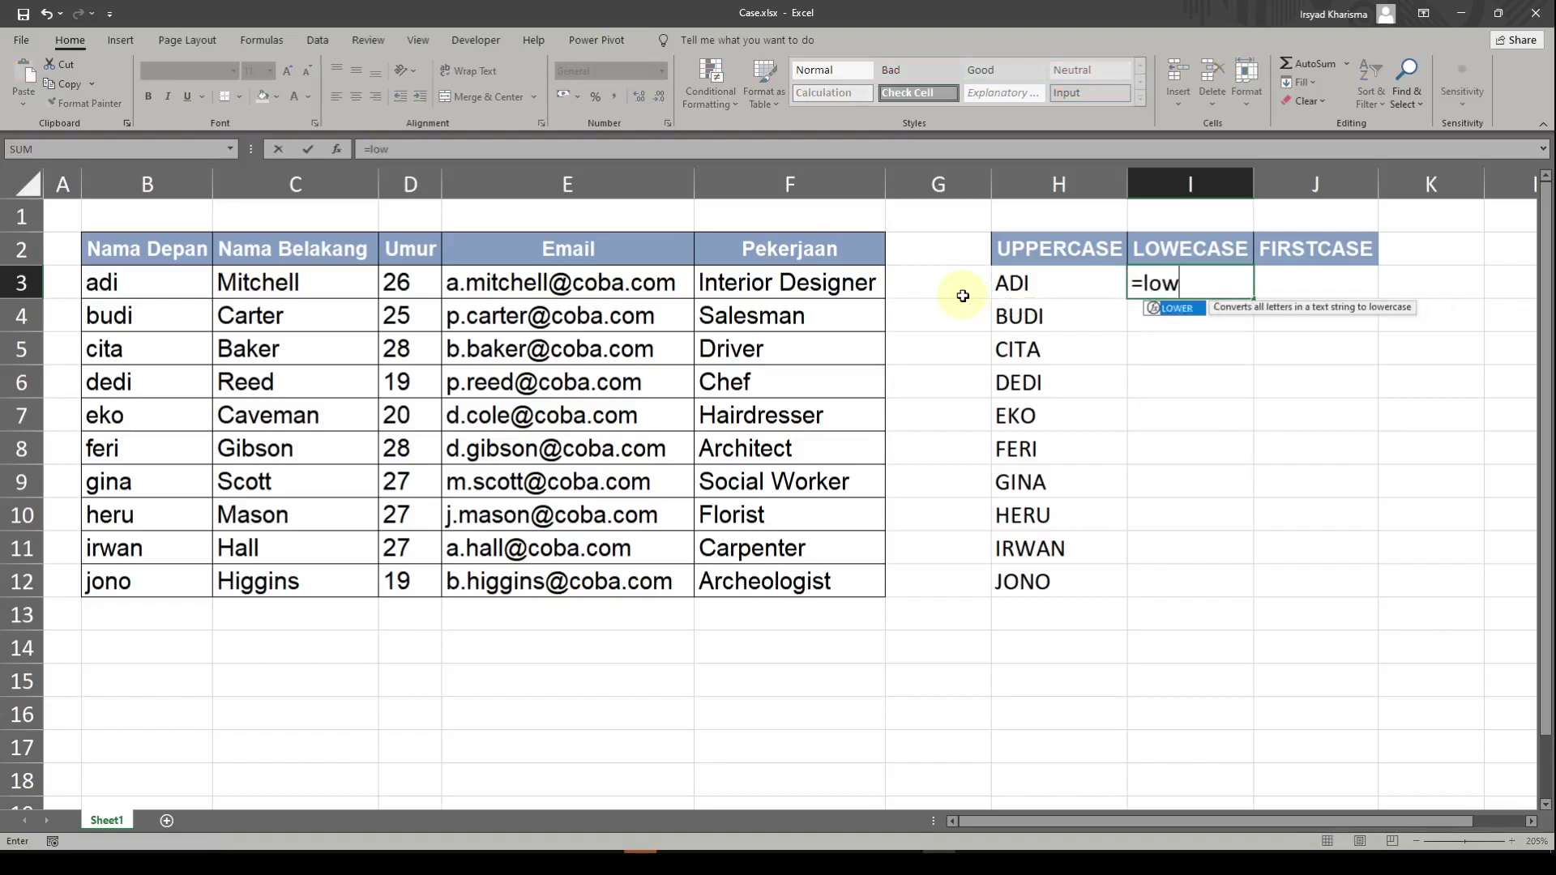
text(er)
key(Tab)
key(Left)
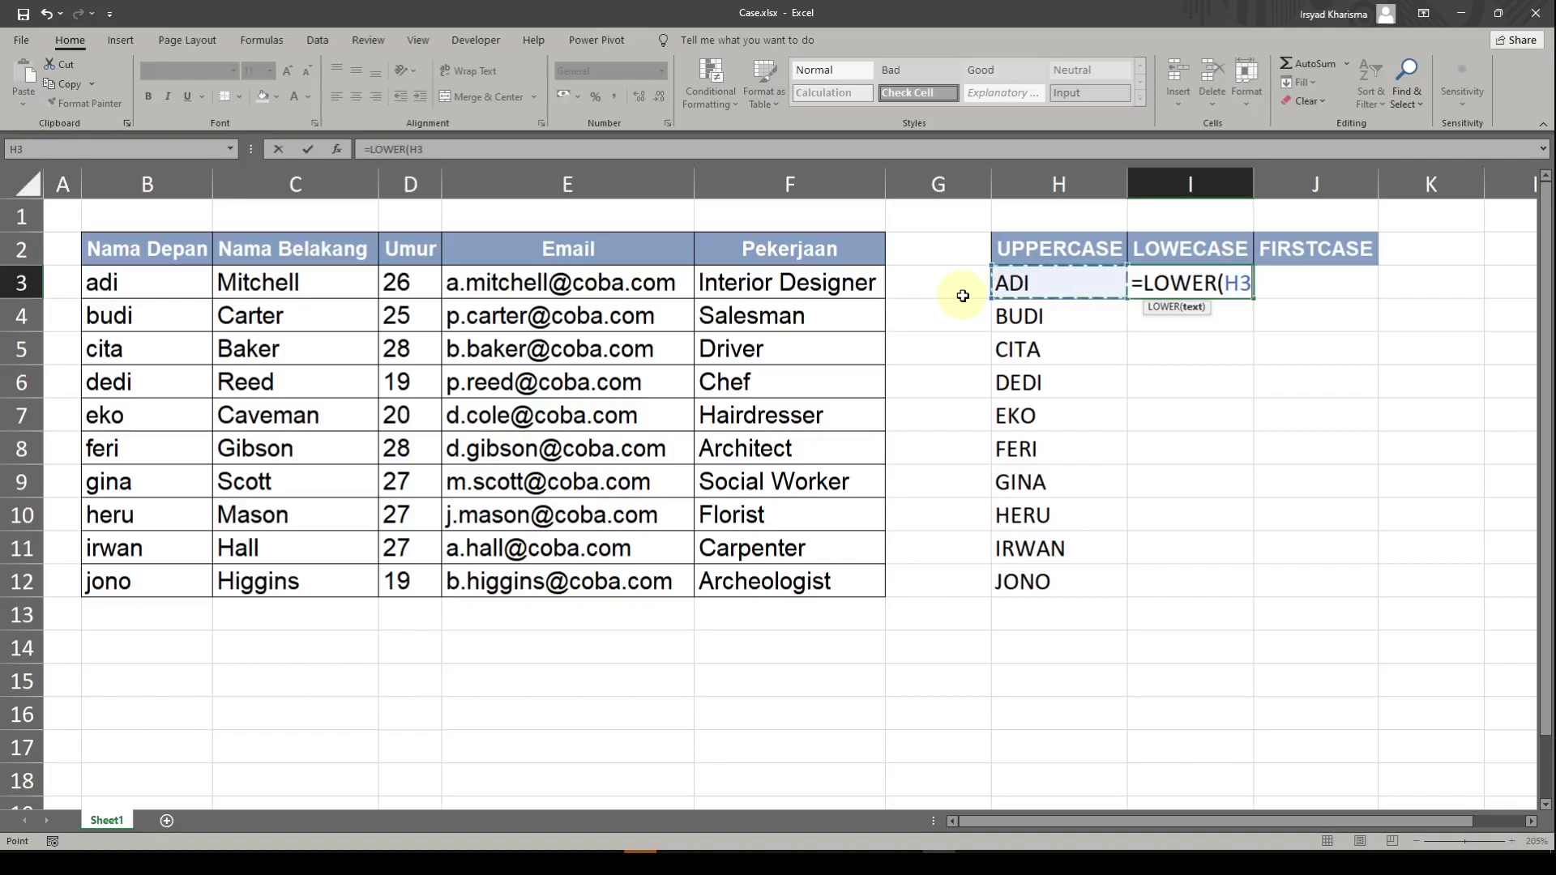
key(Return)
key(Up)
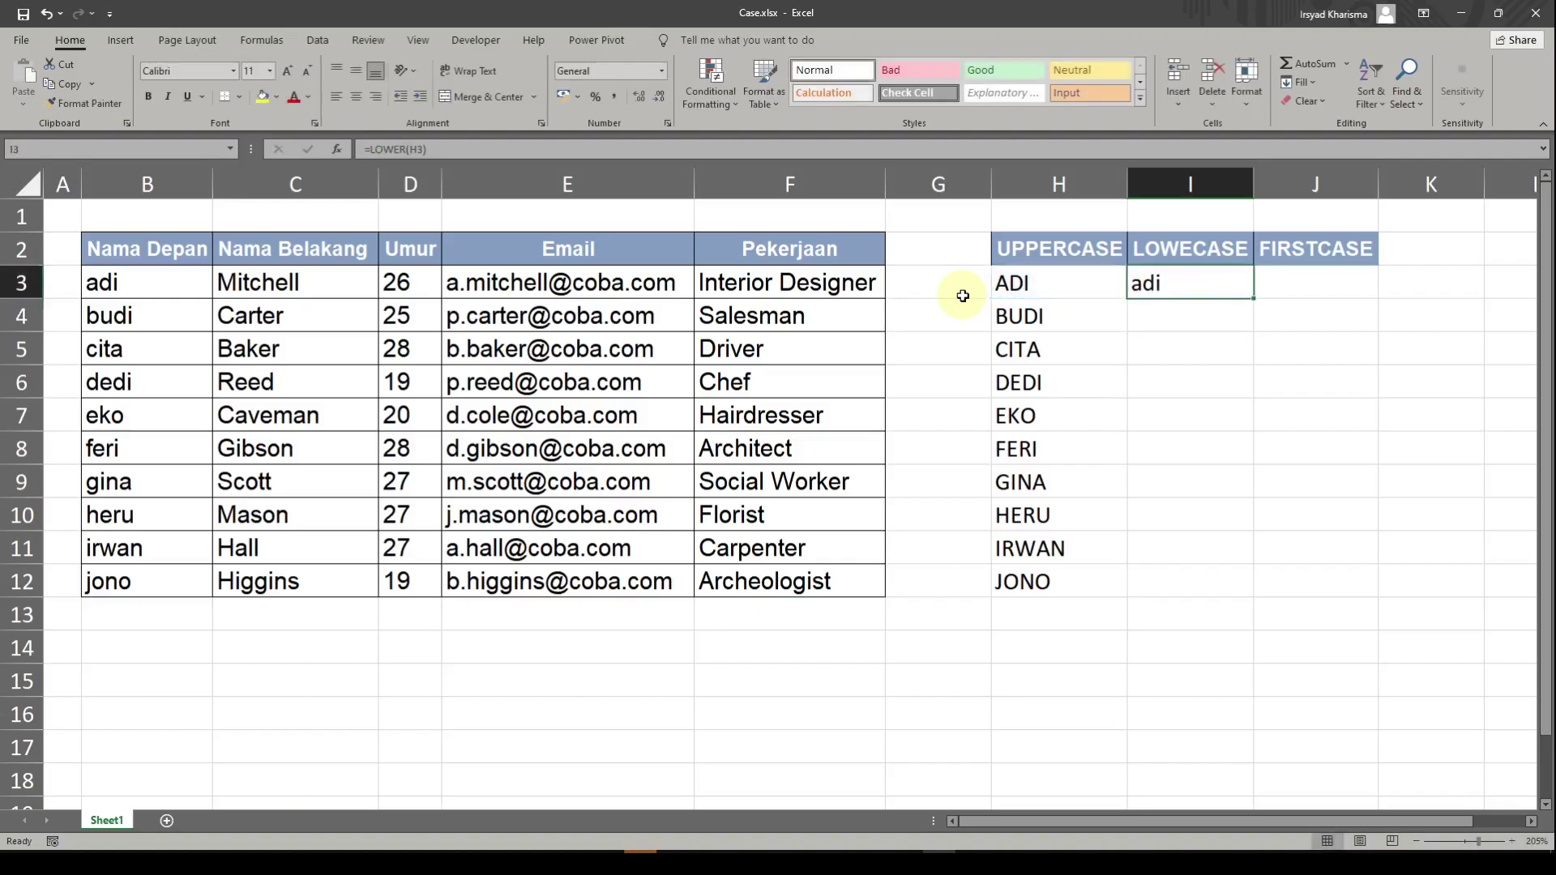
key(ctrl+c)
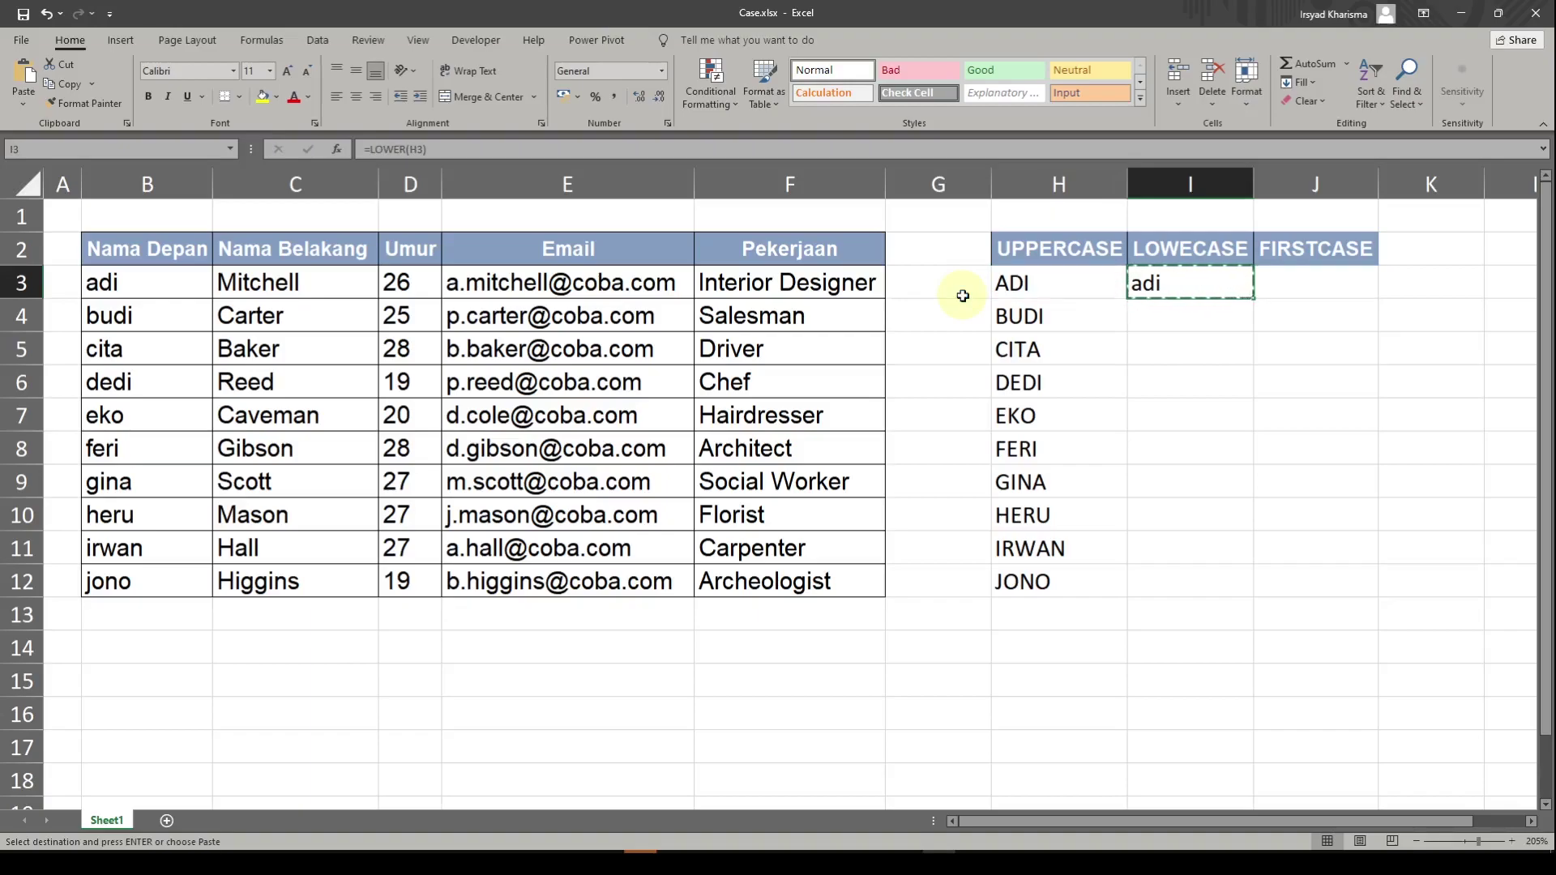
Paste the LOWER formula into I3:I12, listing adi through jono
key(Left)
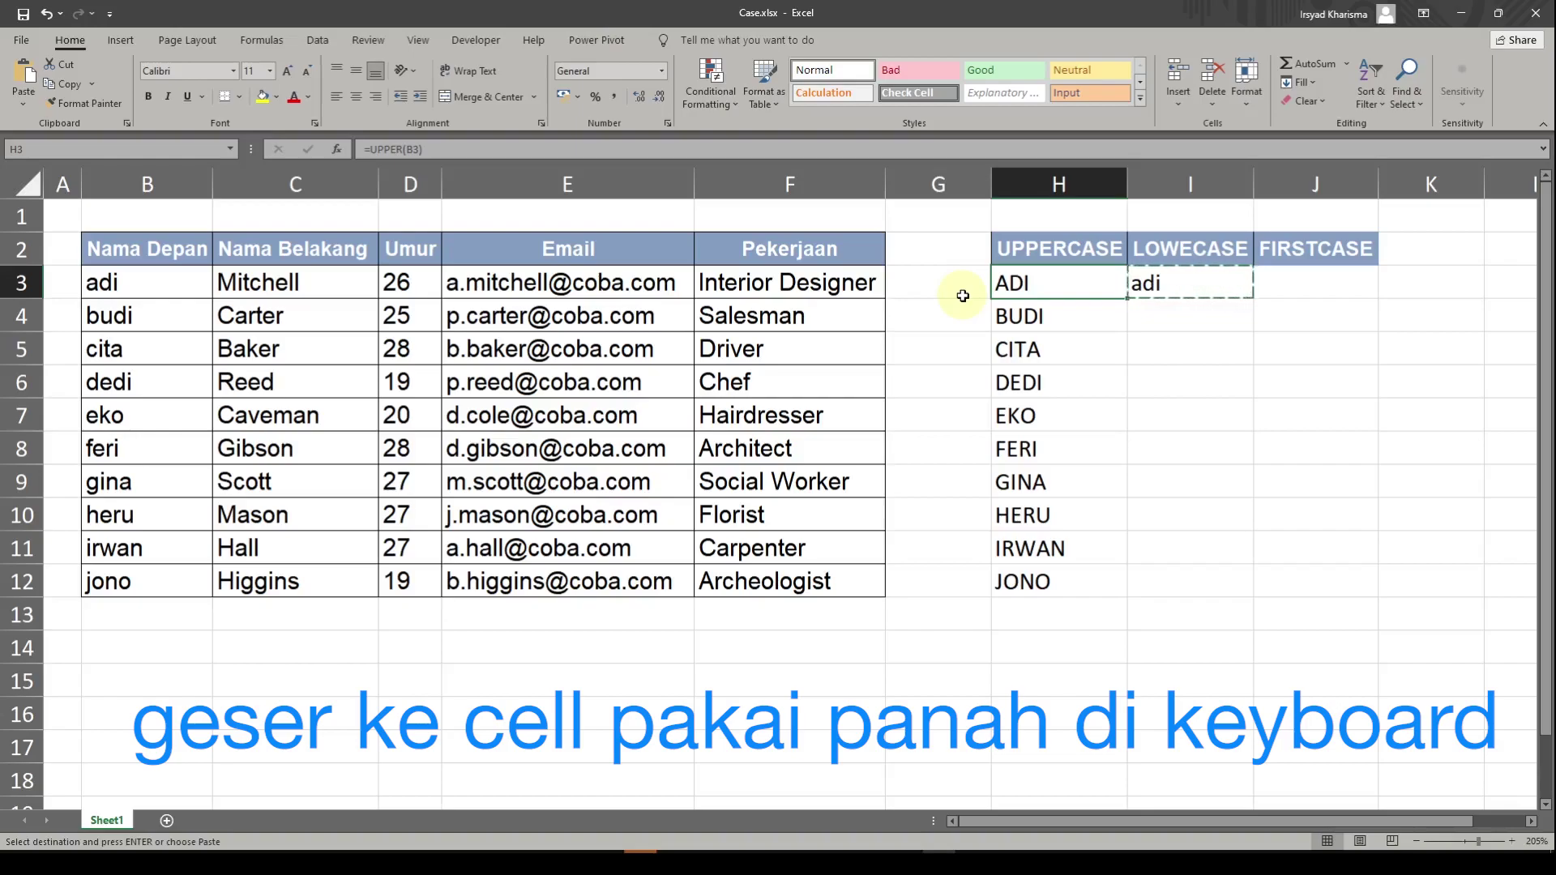
key(ctrl+Down)
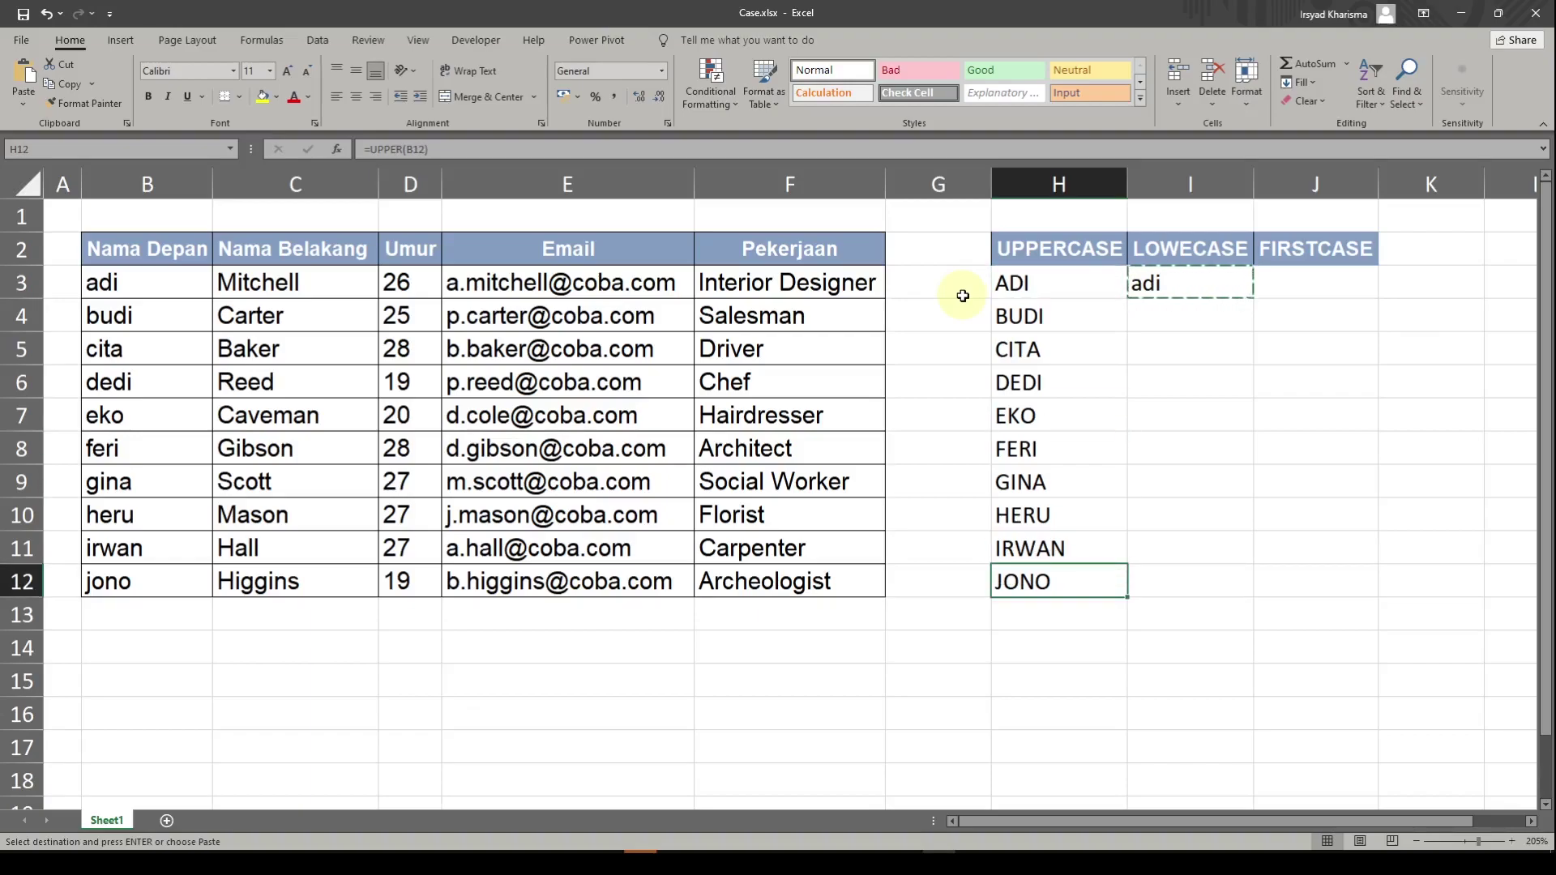
key(Down)
key(Up)
key(Right)
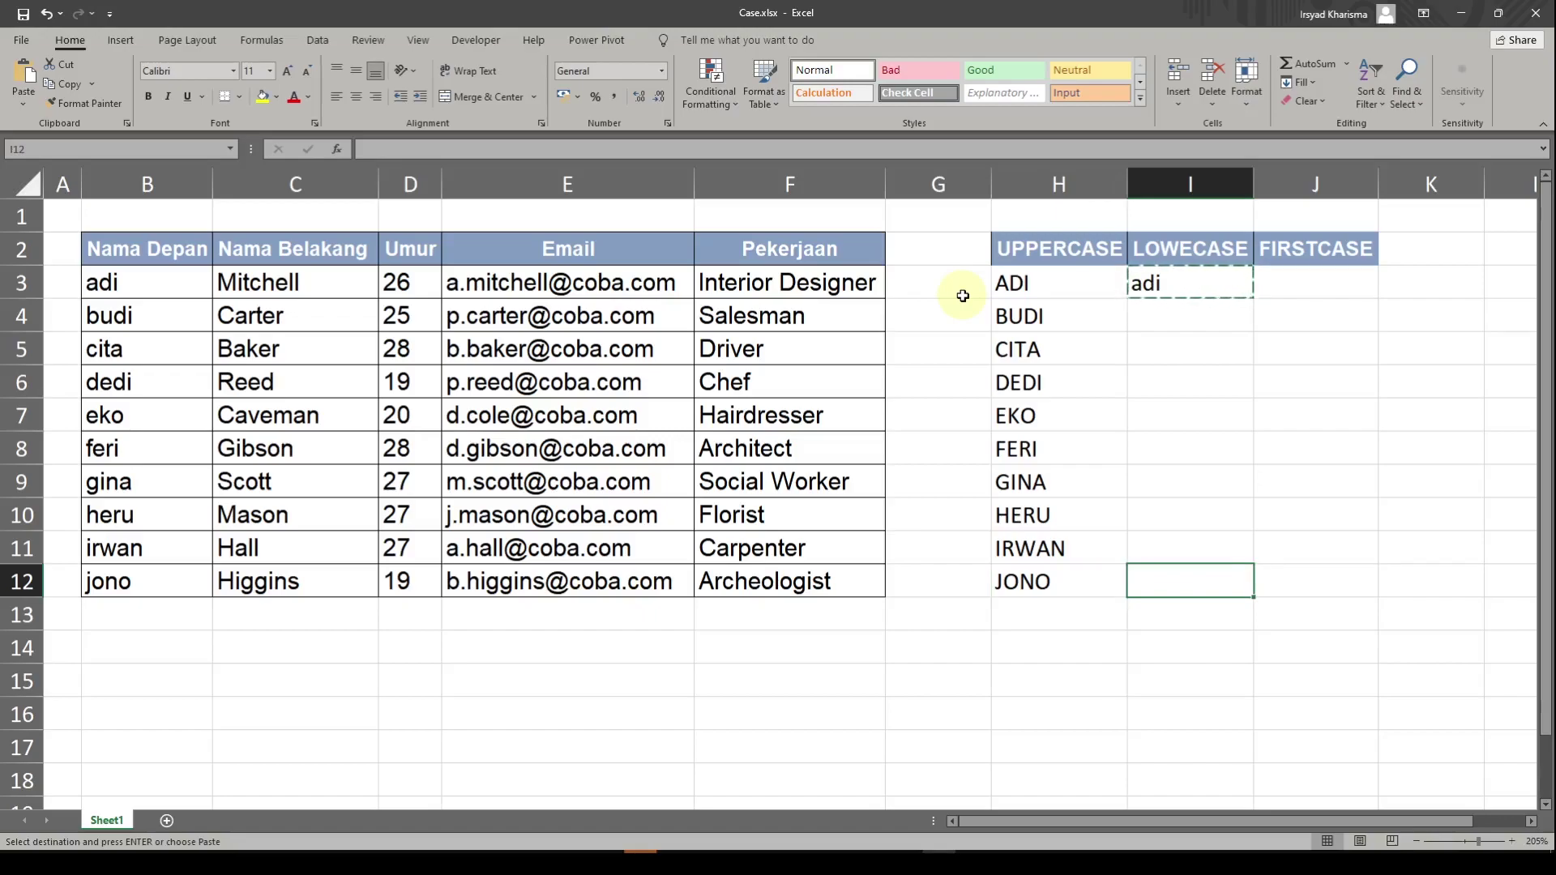
key(ctrl+shift+Up)
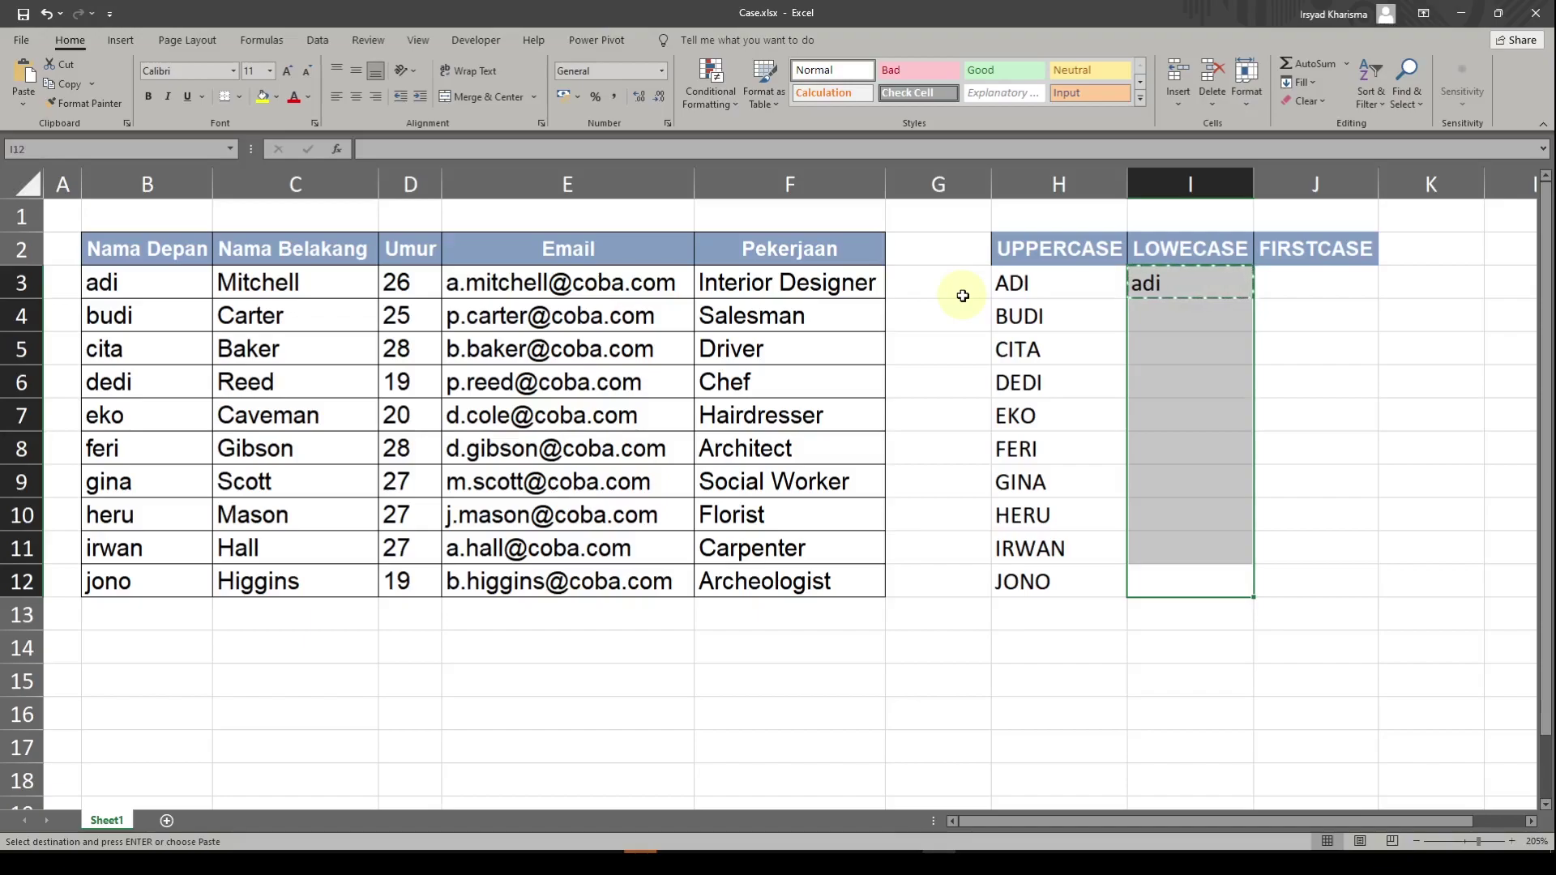
key(ctrl+v)
key(Right)
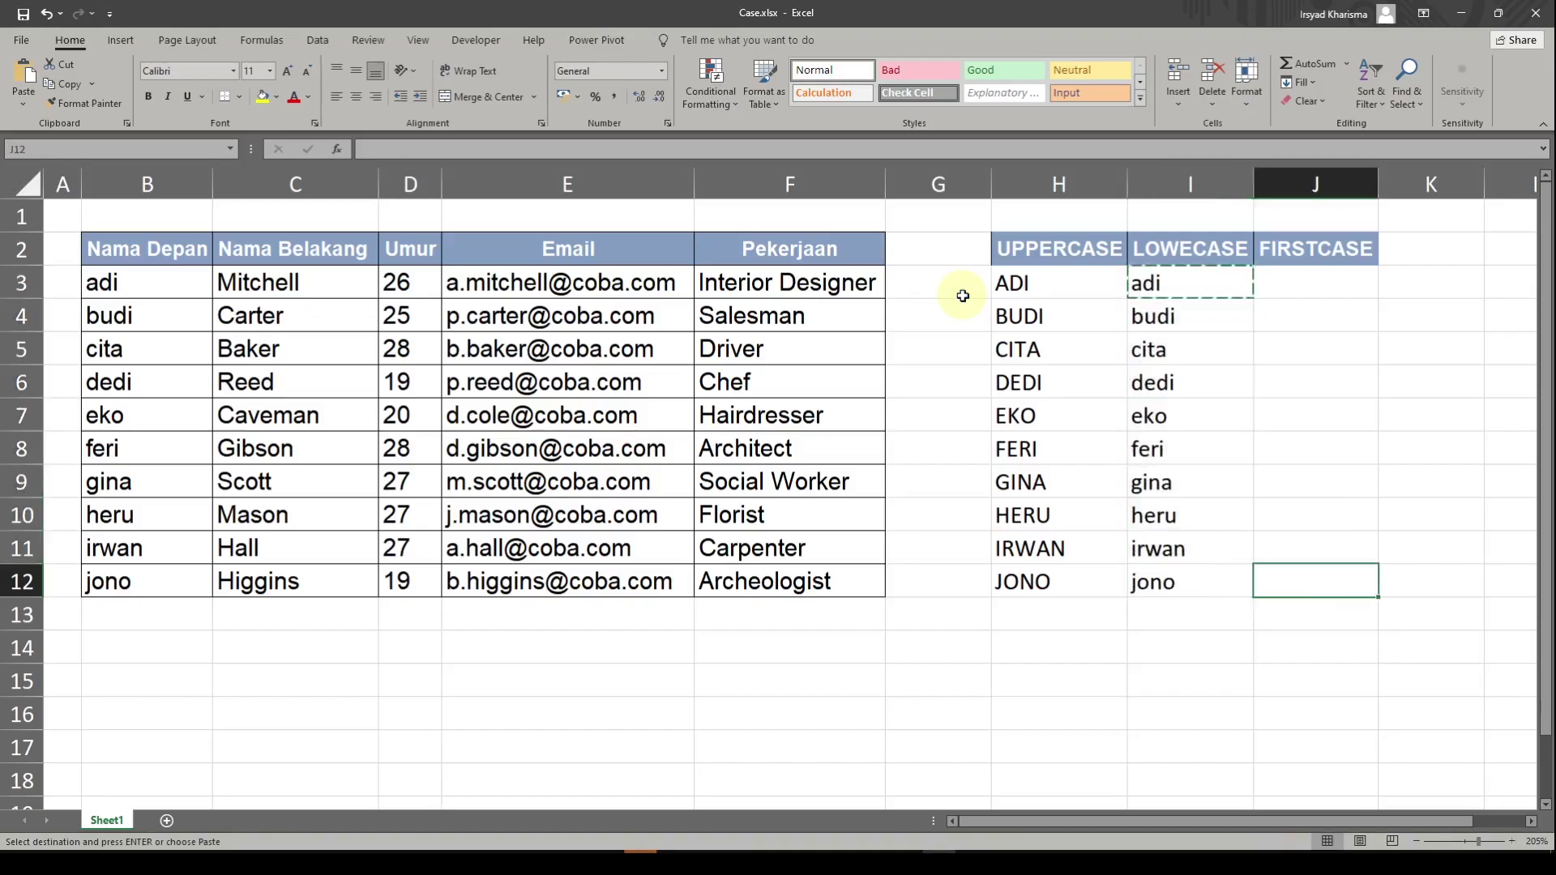
key(Up)
key(Up)
key(Up)
key(Up)
key(Up)
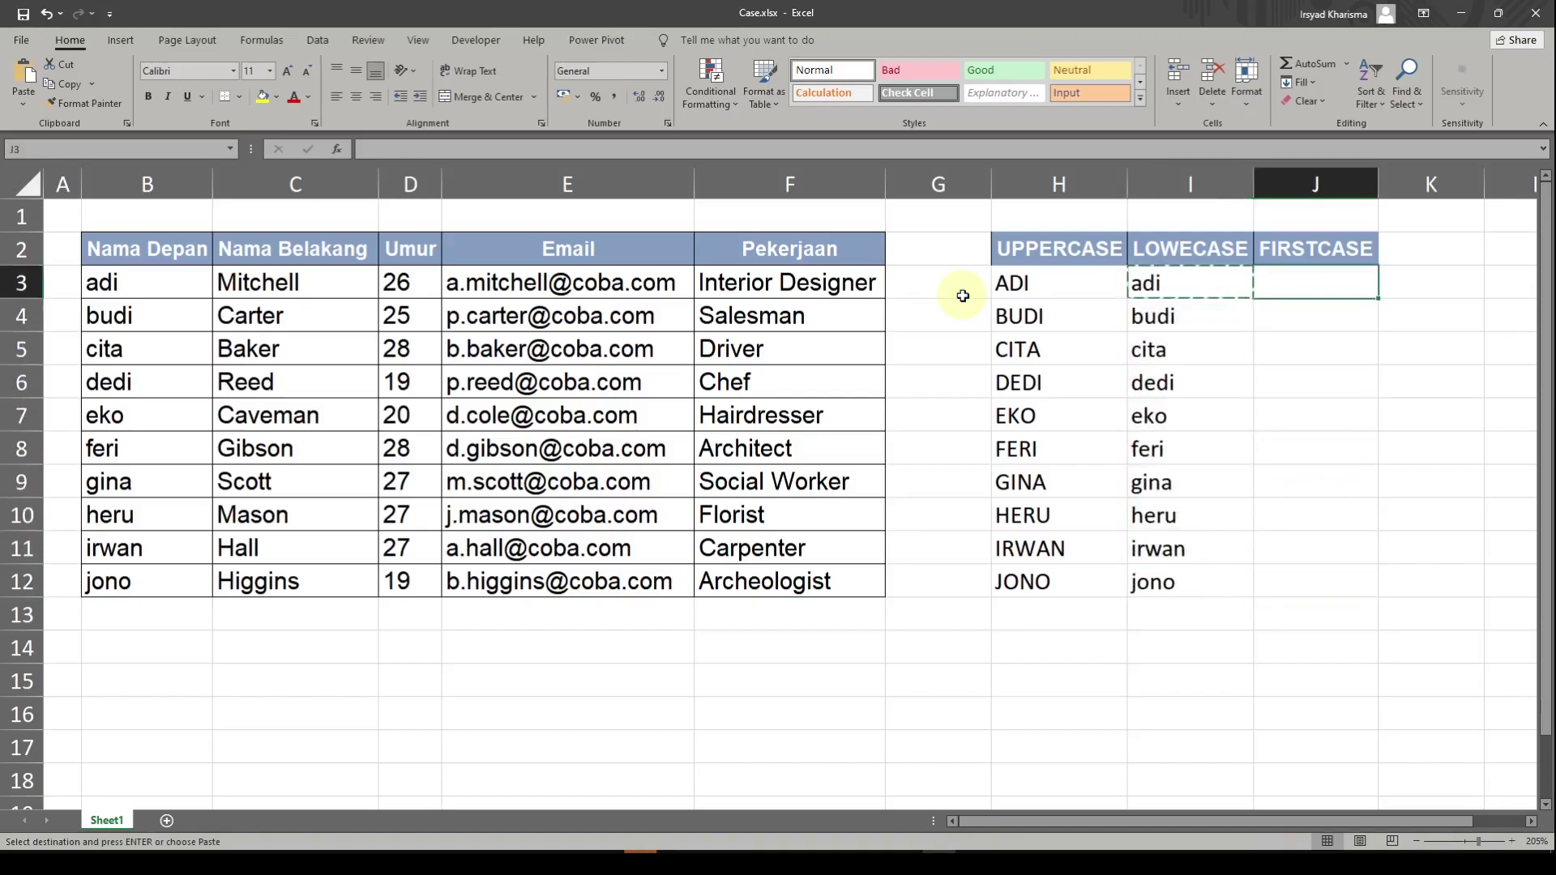
Enter =PROPER(I3) in J3 to show Adi, then copy the formula
key(Escape)
text(=)
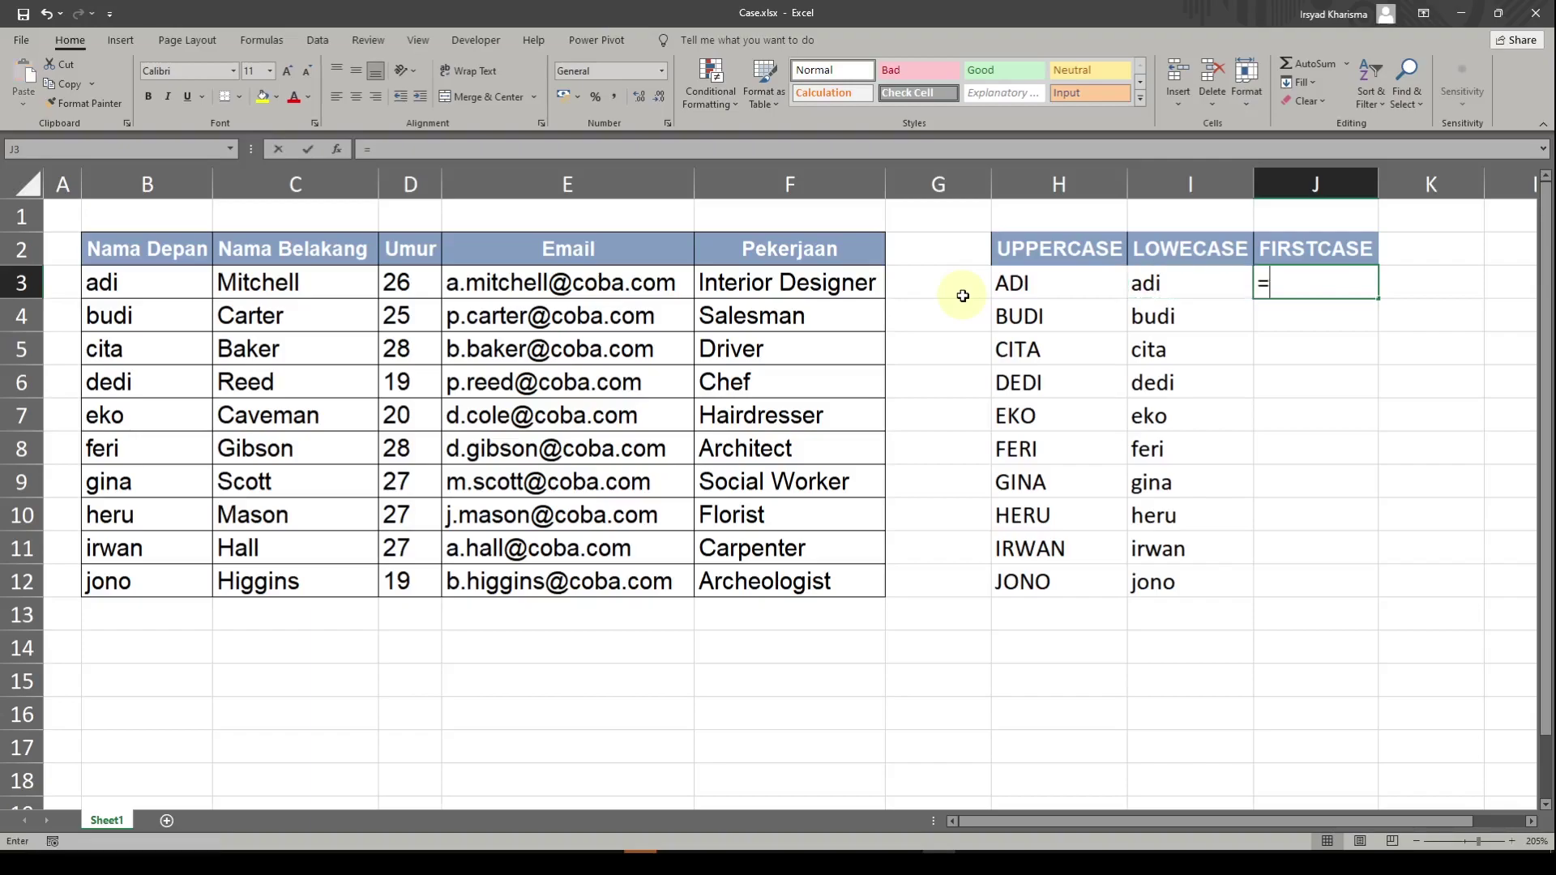
text(prop)
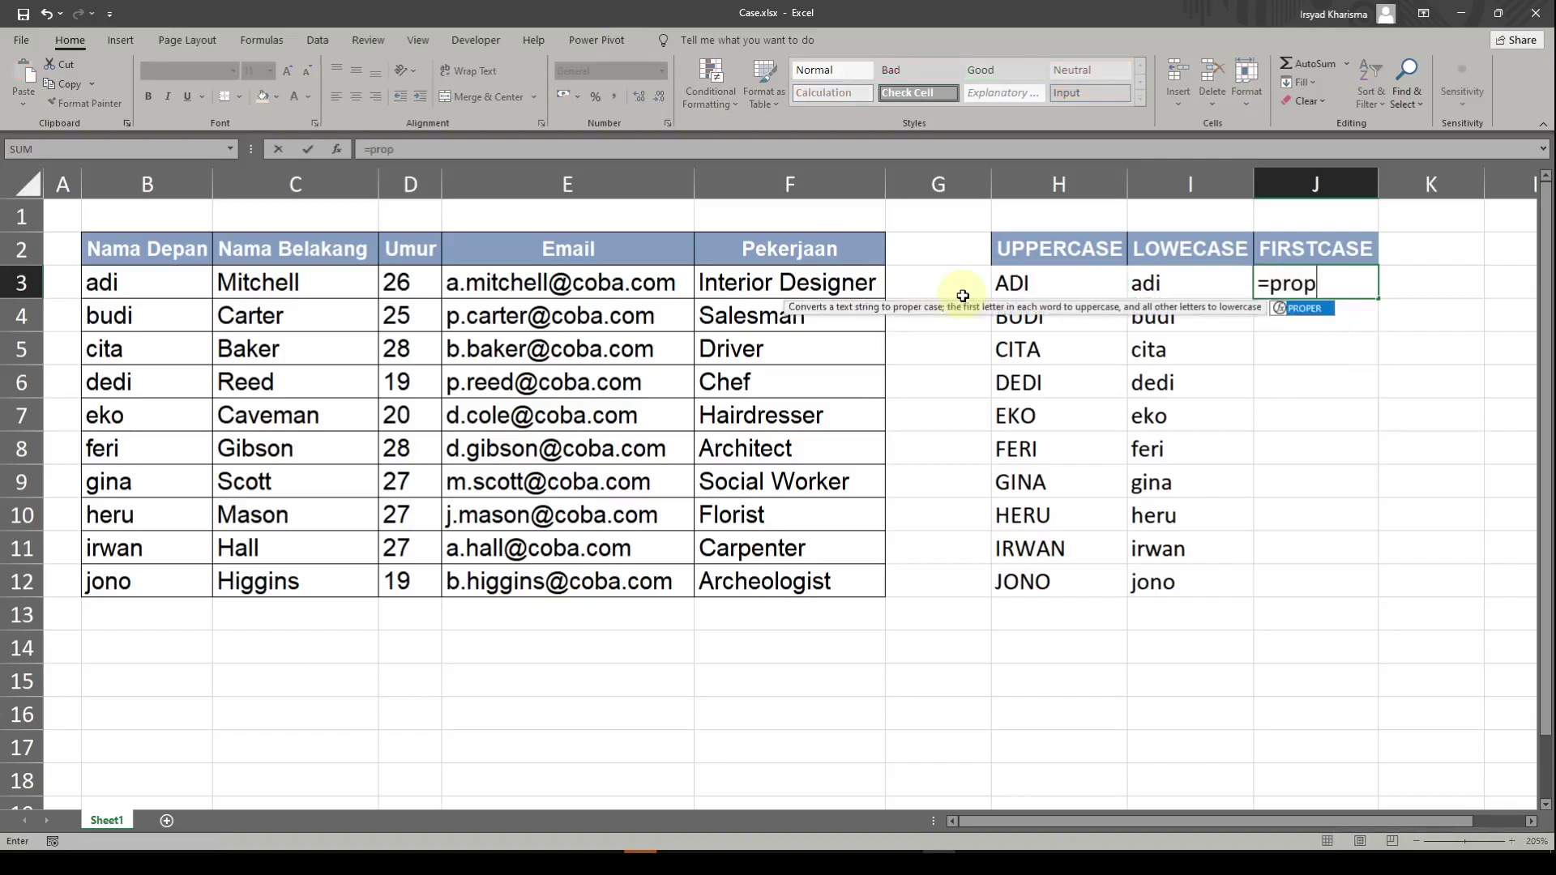
text(er)
key(Tab)
key(Left)
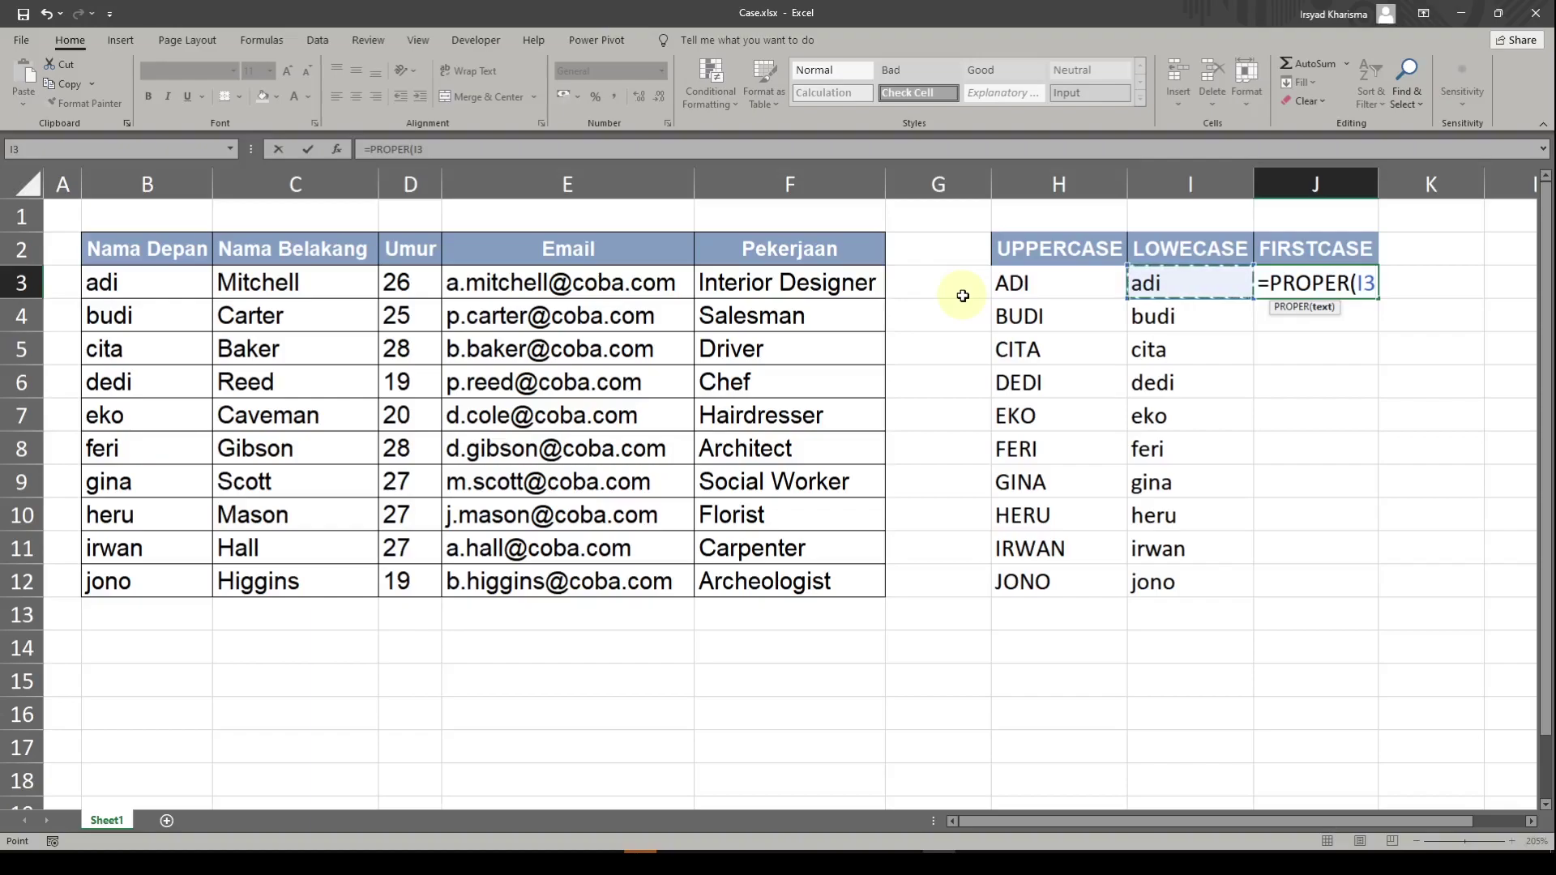
text())
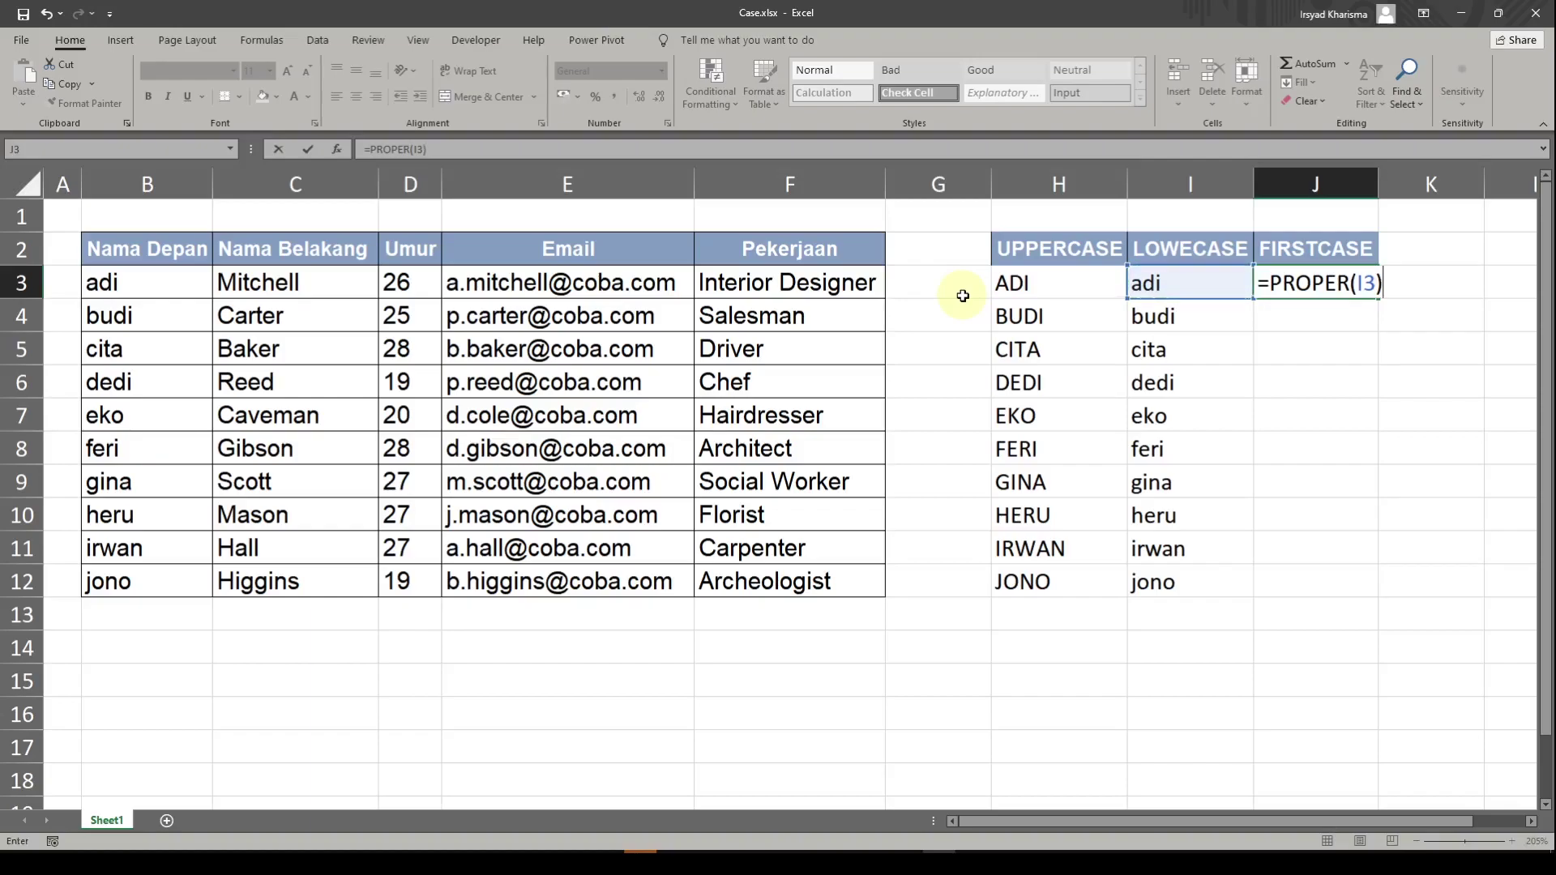
key(Return)
key(Up)
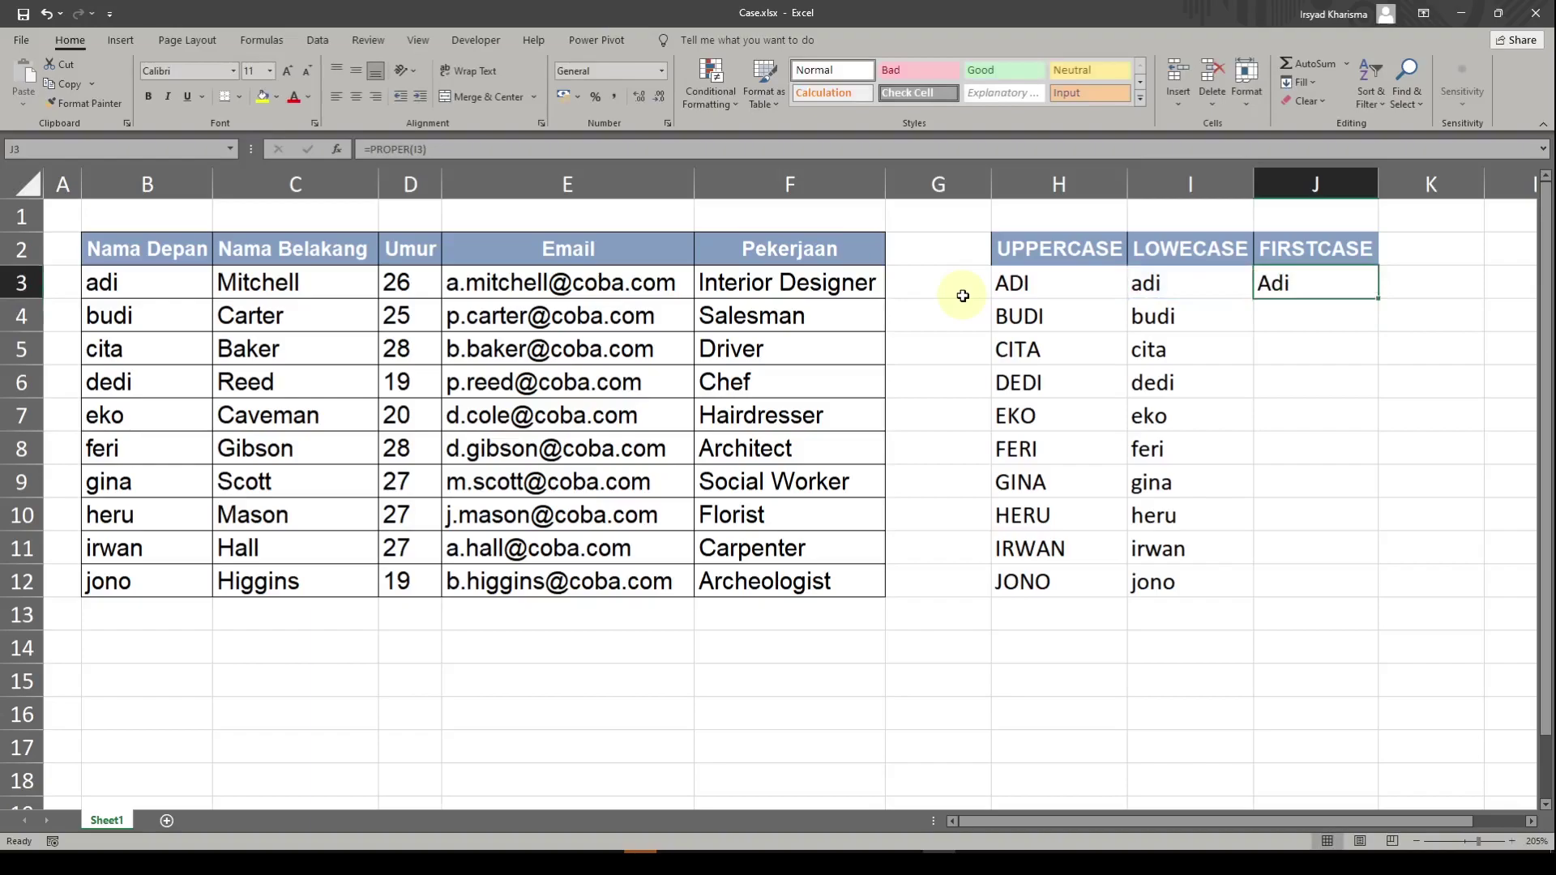
key(ctrl+c)
key(Left)
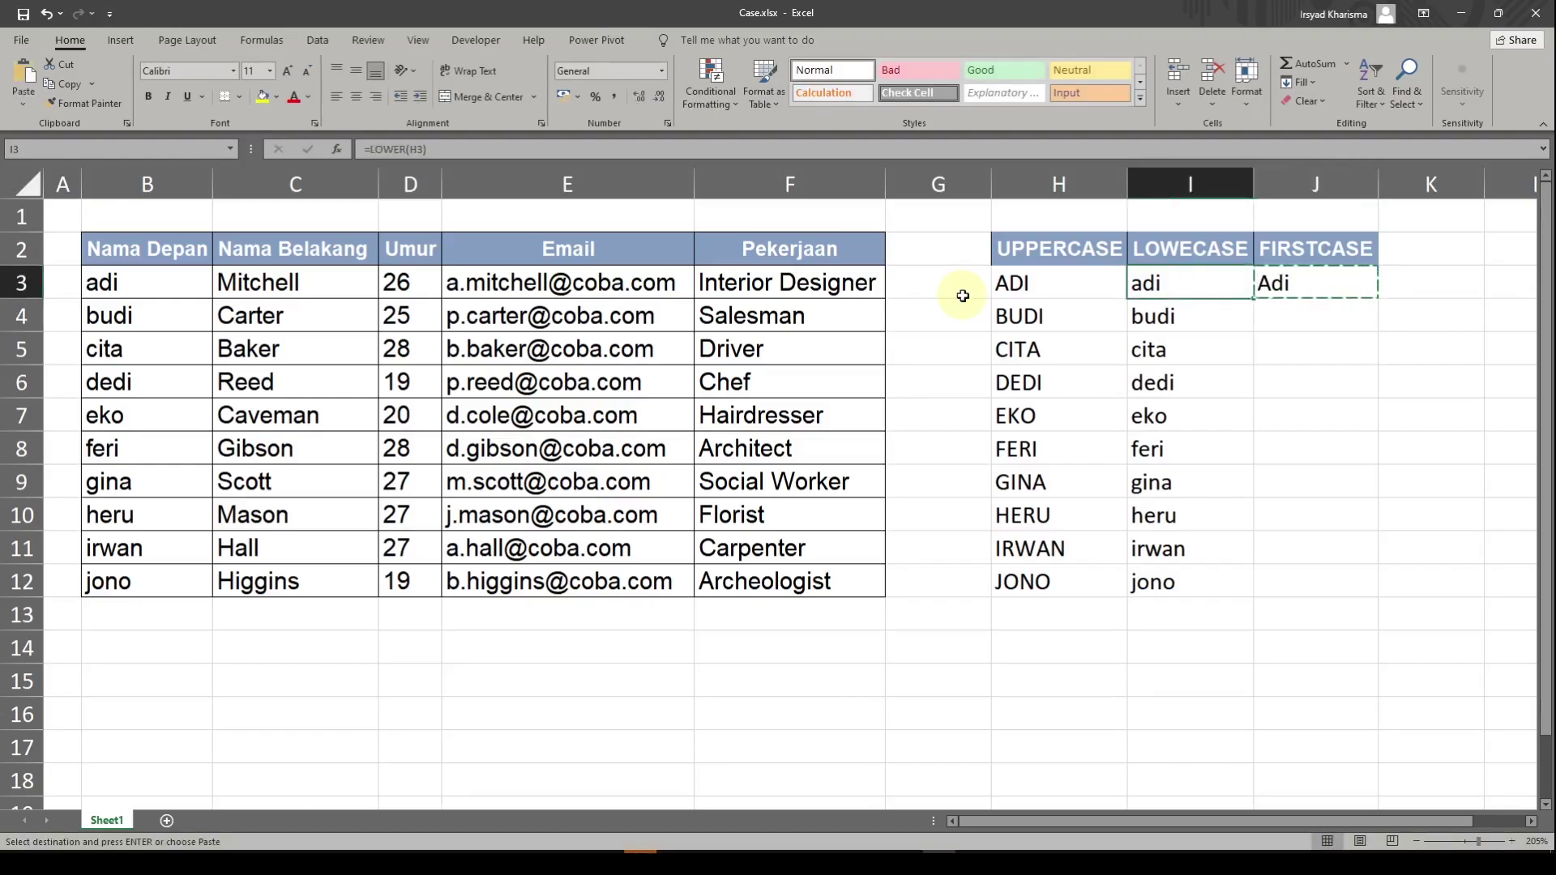
Paste the PROPER formula into J3:J12, filling Adi through Jono
key(ctrl+Down)
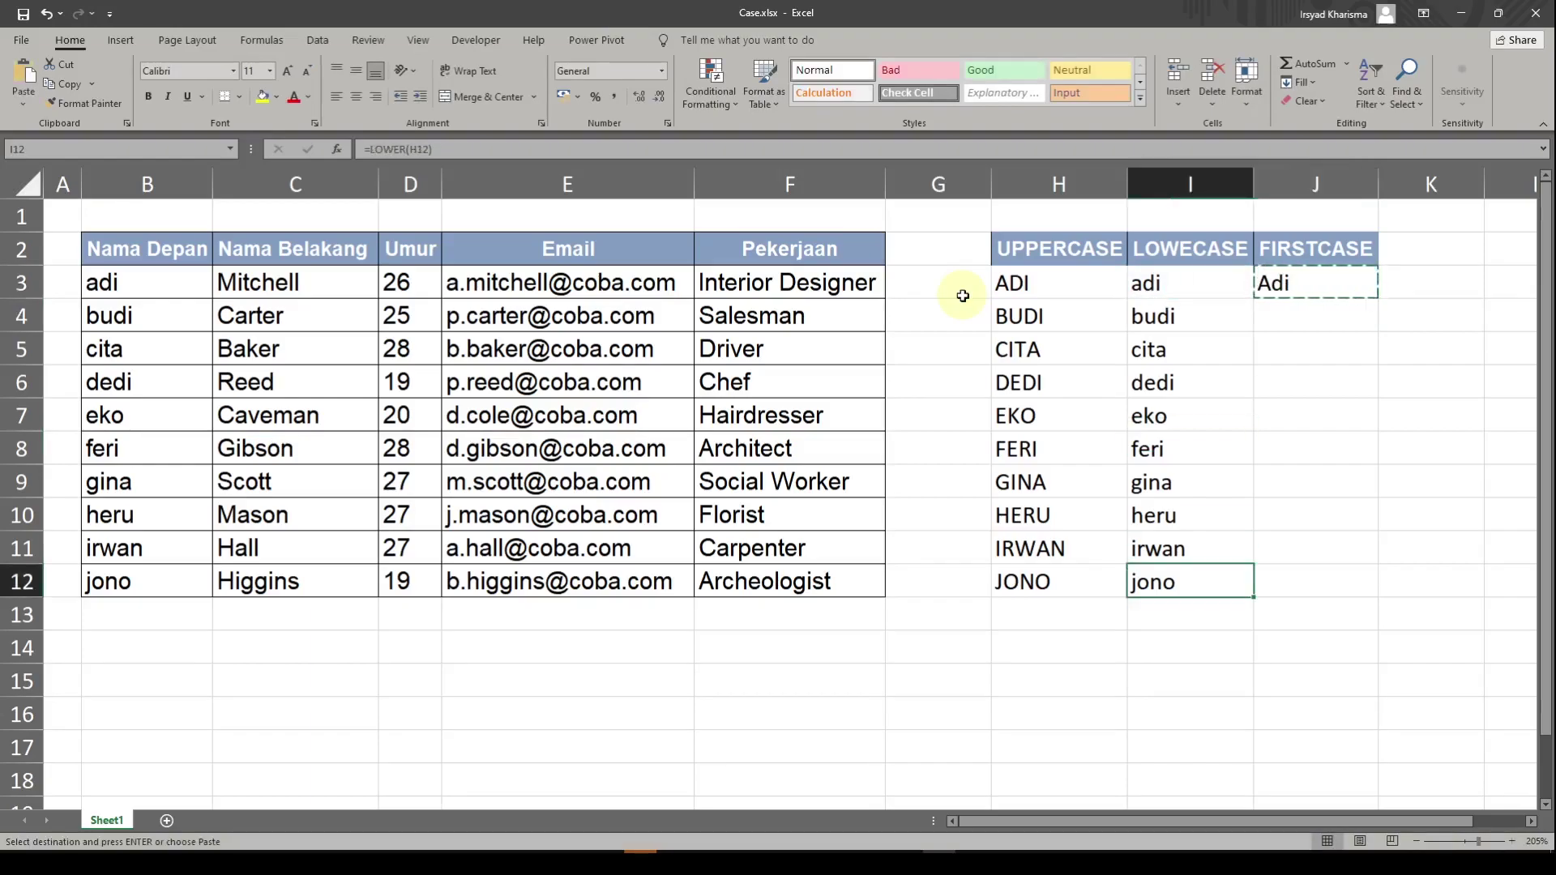
key(Right)
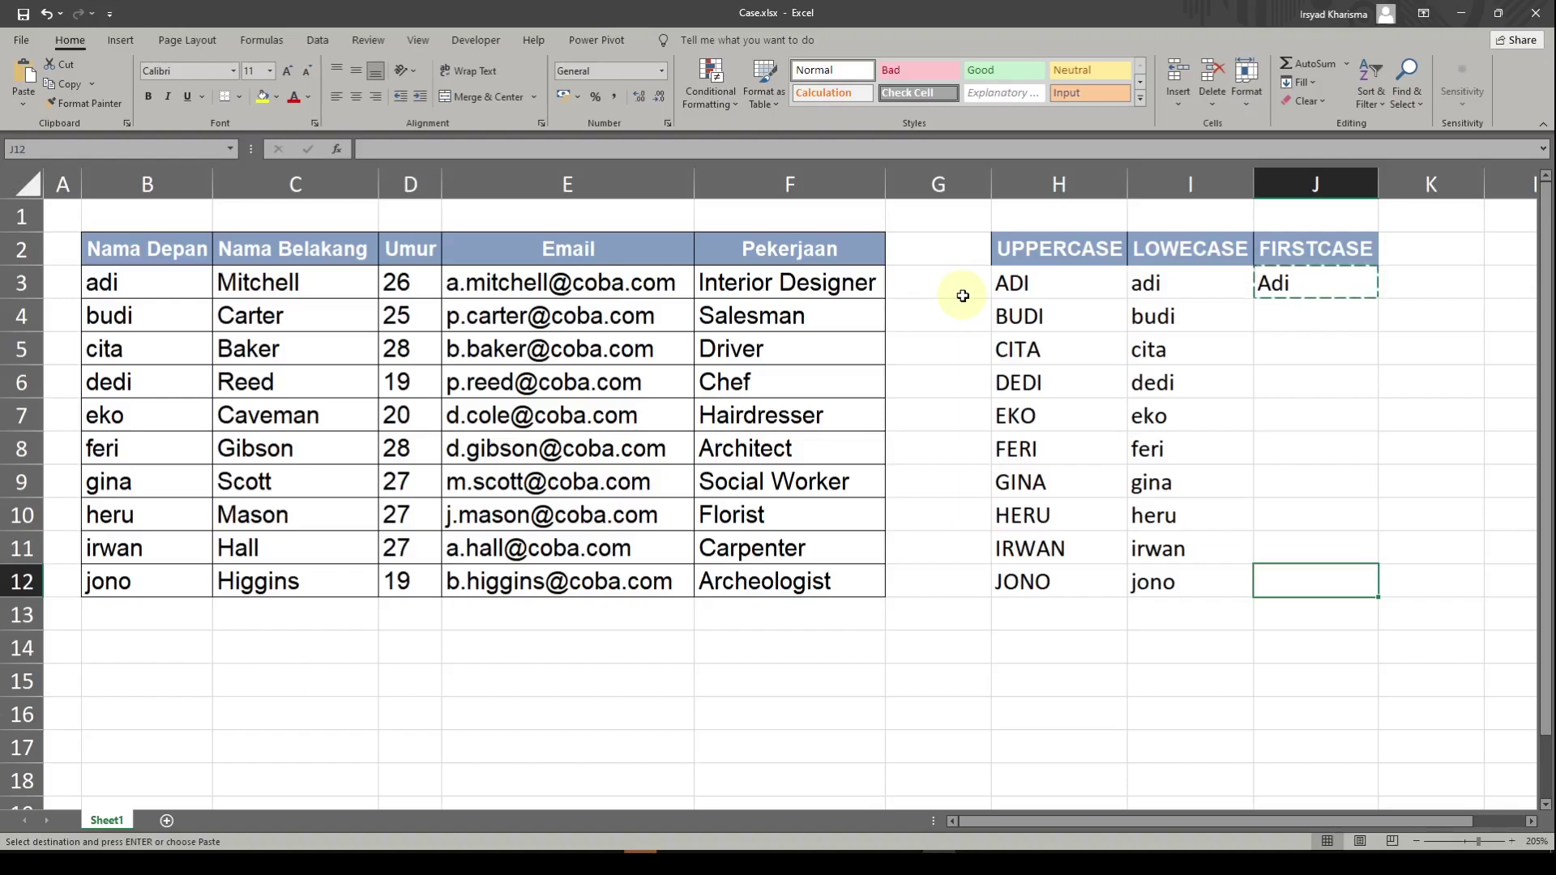
key(ctrl+shift+Up)
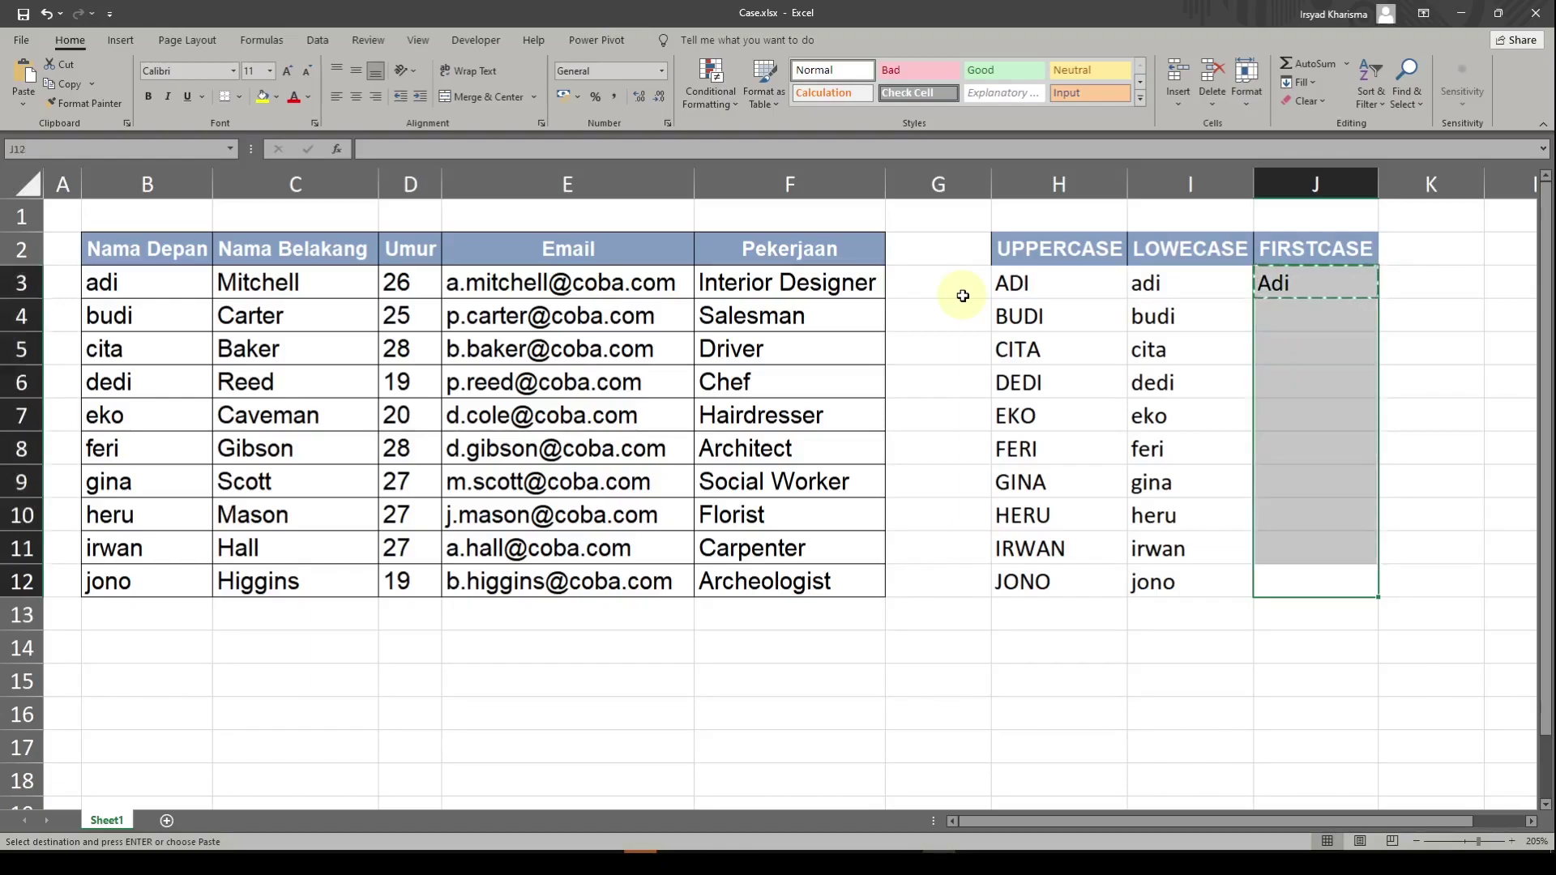
key(ctrl+v)
click(1324, 285)
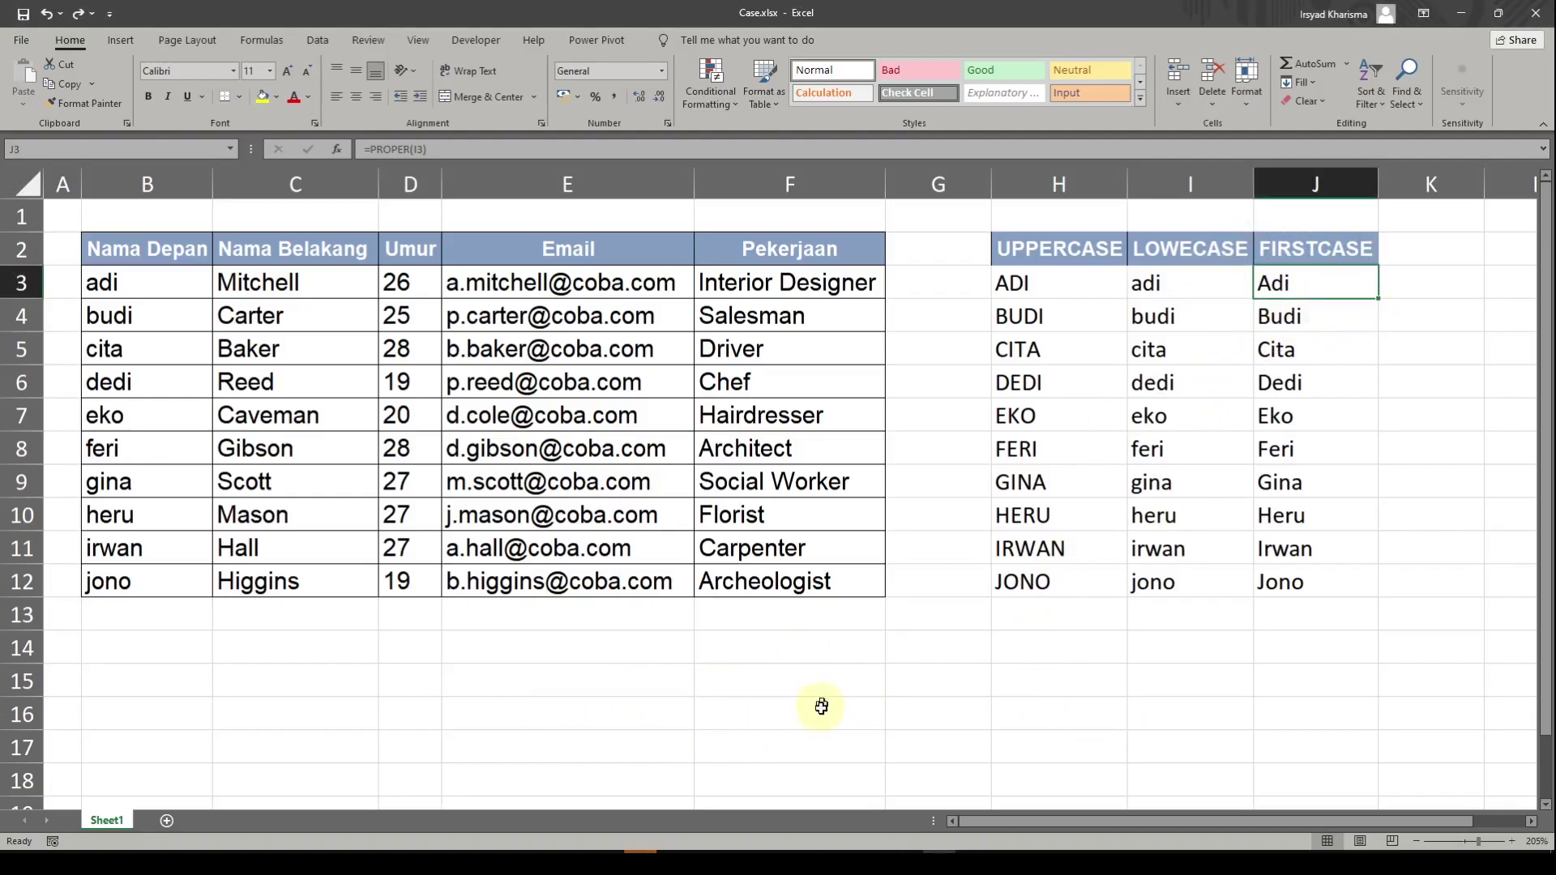
Type 'ini adalah contoh kalimat' in E16 and begin a =PROPER formula in G16
click(589, 716)
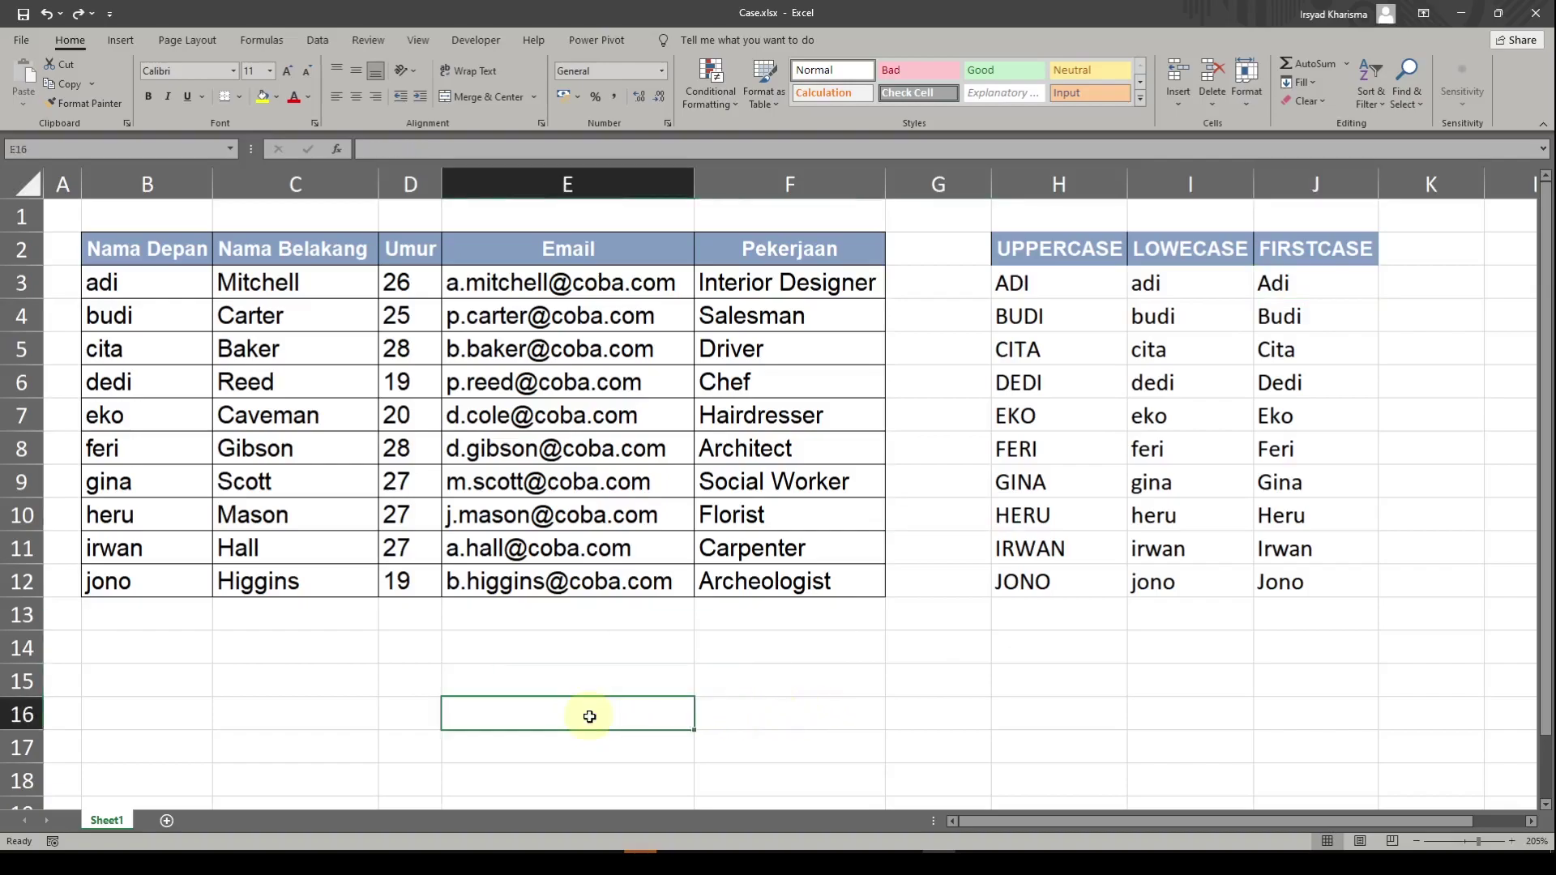
text(INI)
key(BackSpace)
key(BackSpace)
key(BackSpace)
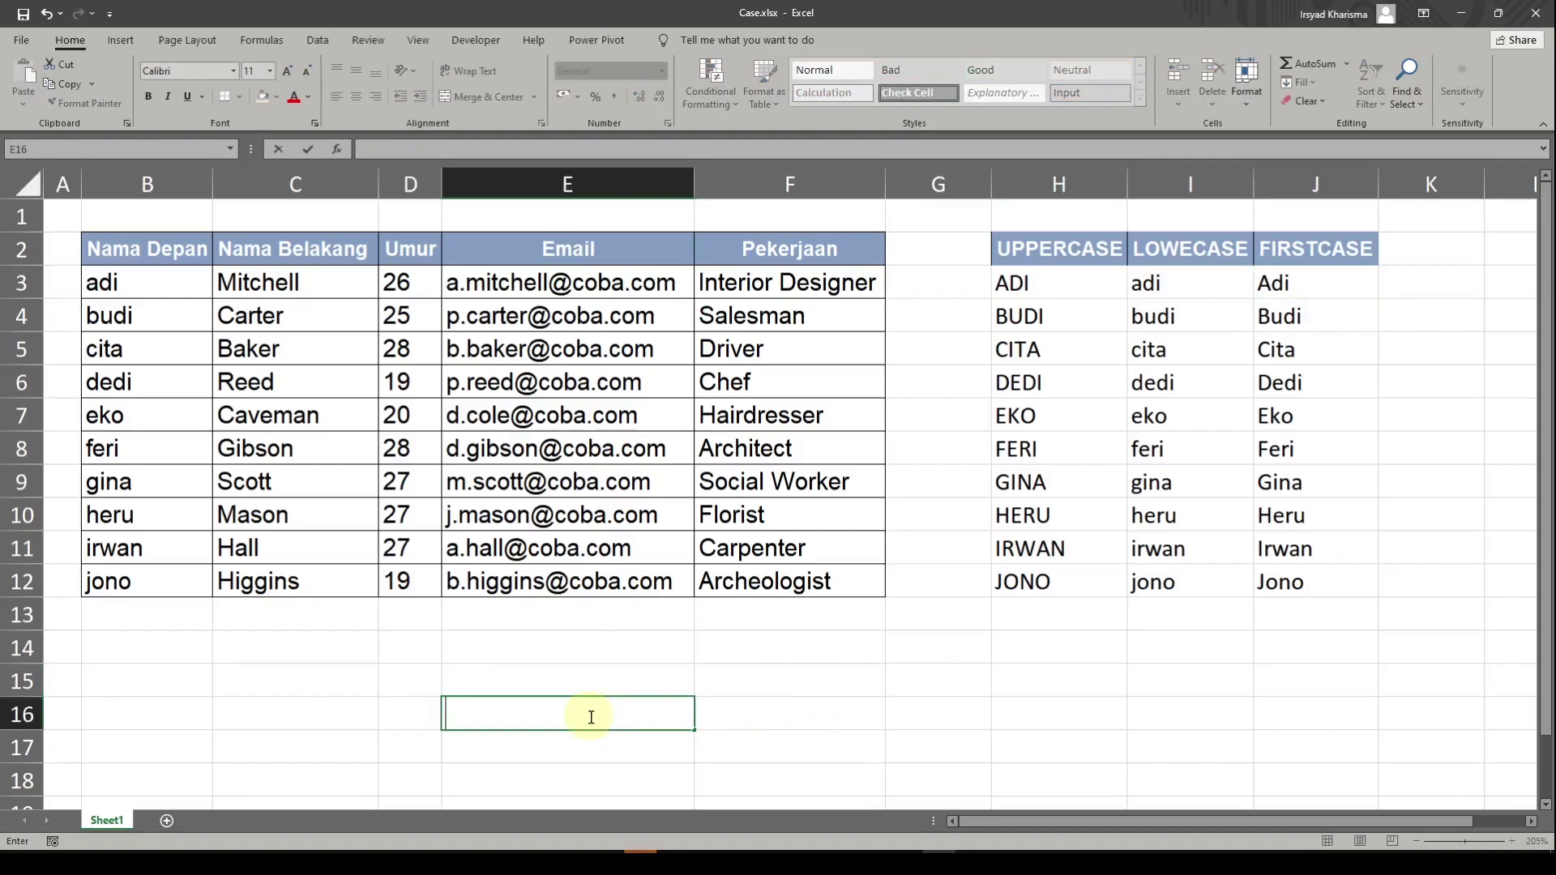
text(ini adalah contoh )
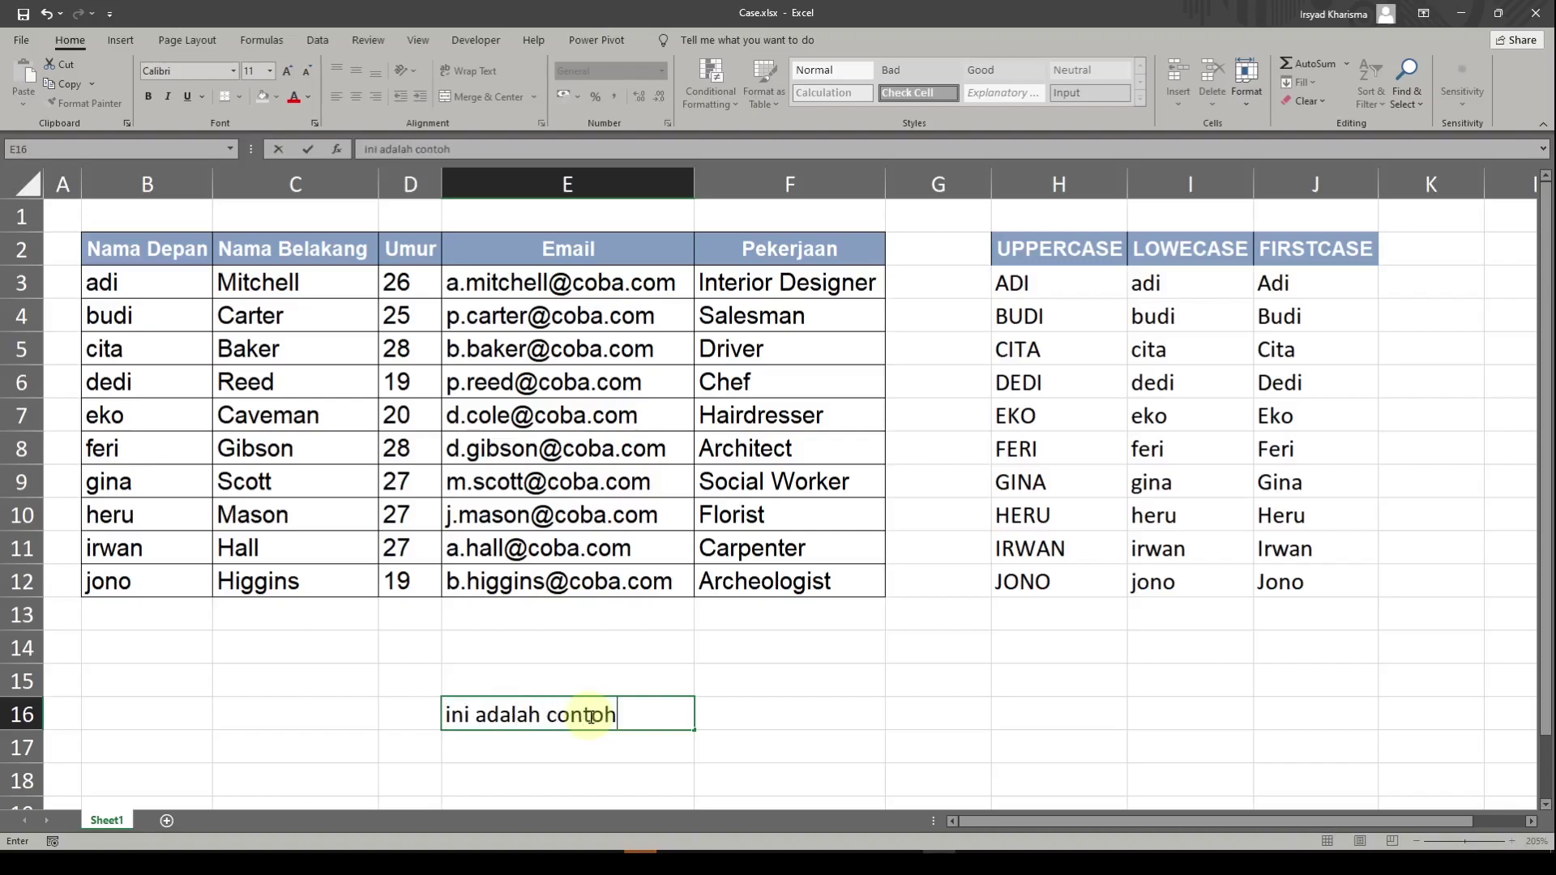
text(kalimat)
key(Tab)
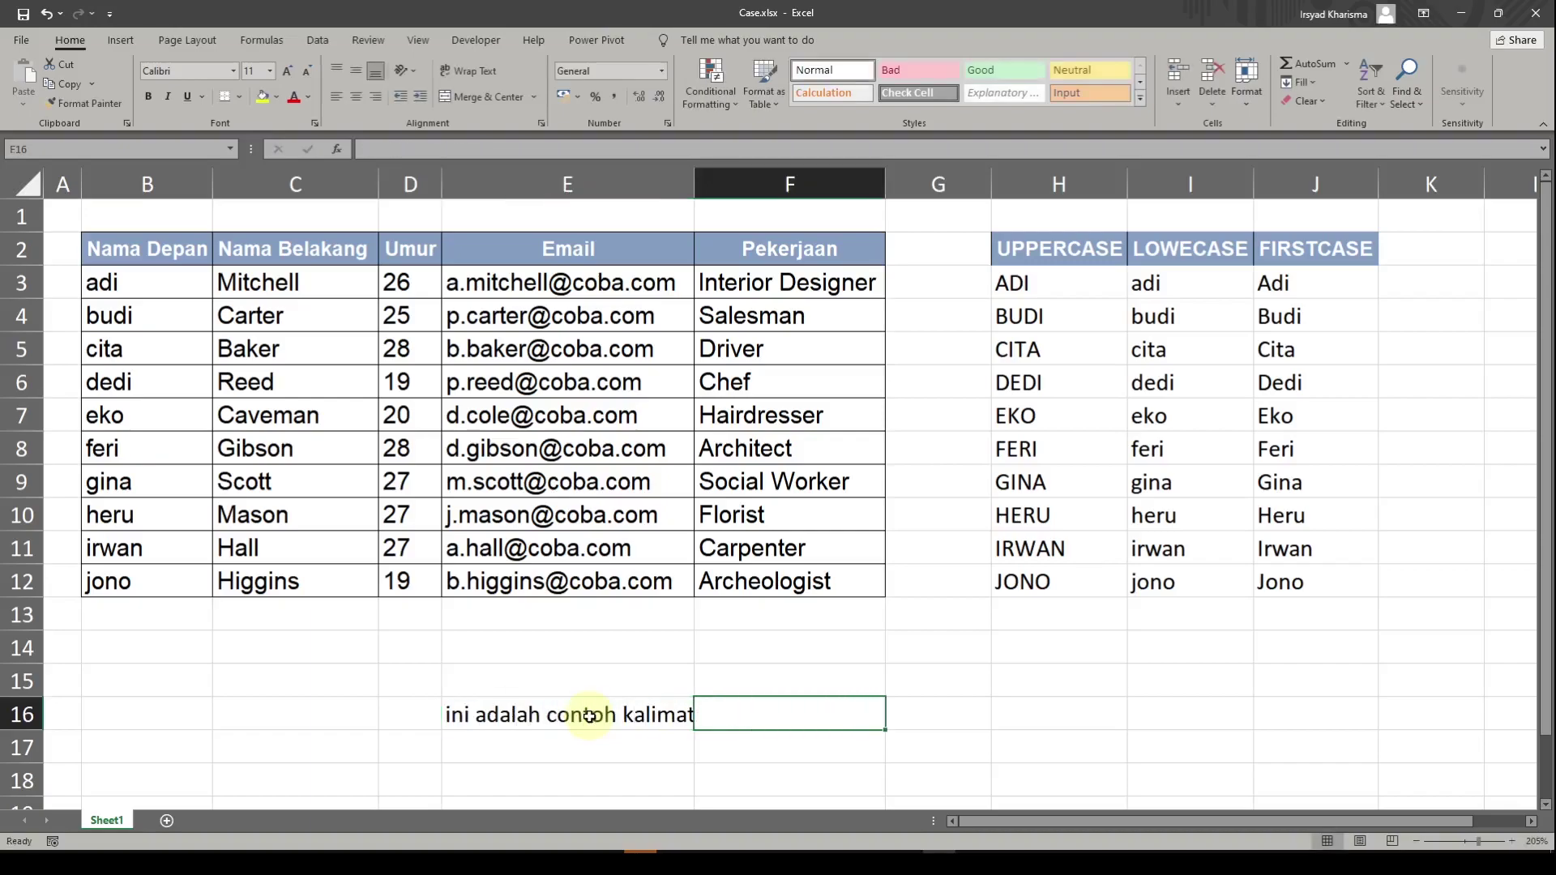
key(Right)
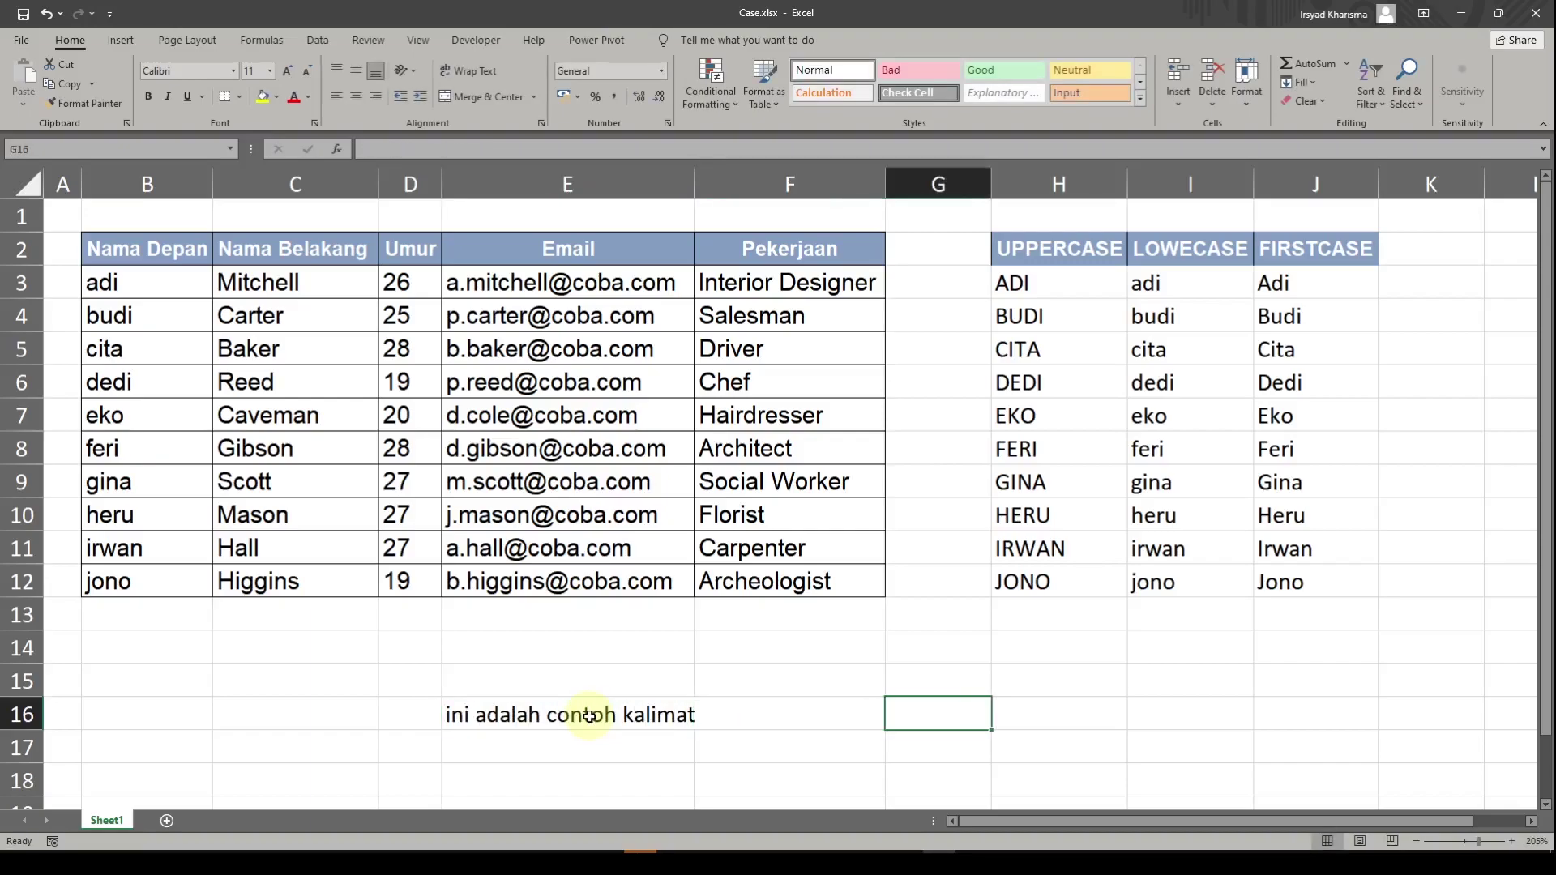
text(=pro)
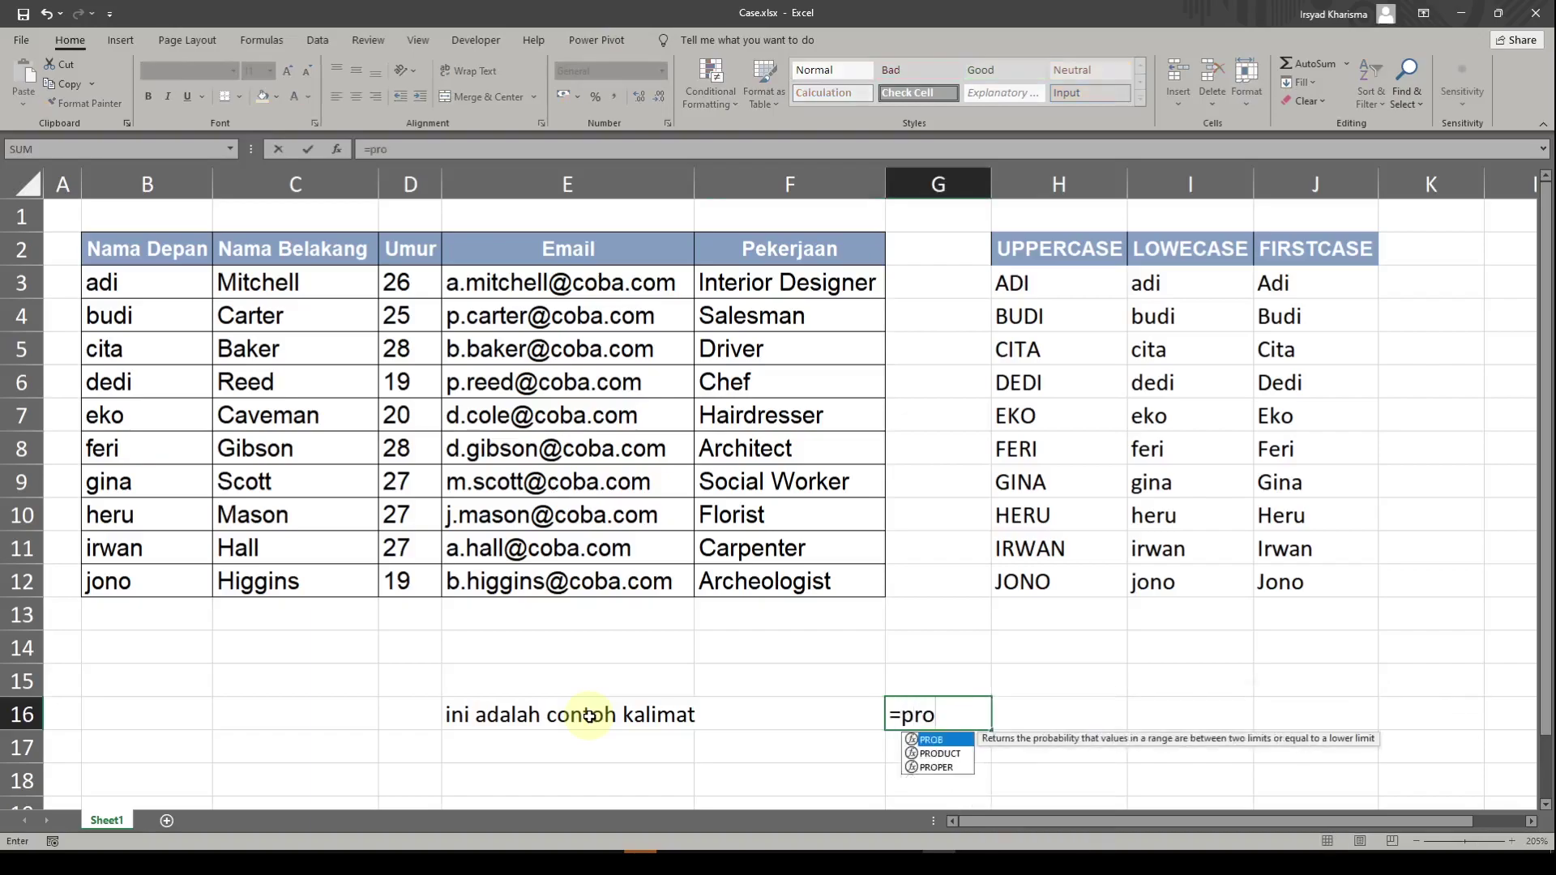
text(per)
Complete =PROPER(E16) in G16 to show 'Ini Adalah Contoh Kalimat', then check both cells
key(Tab)
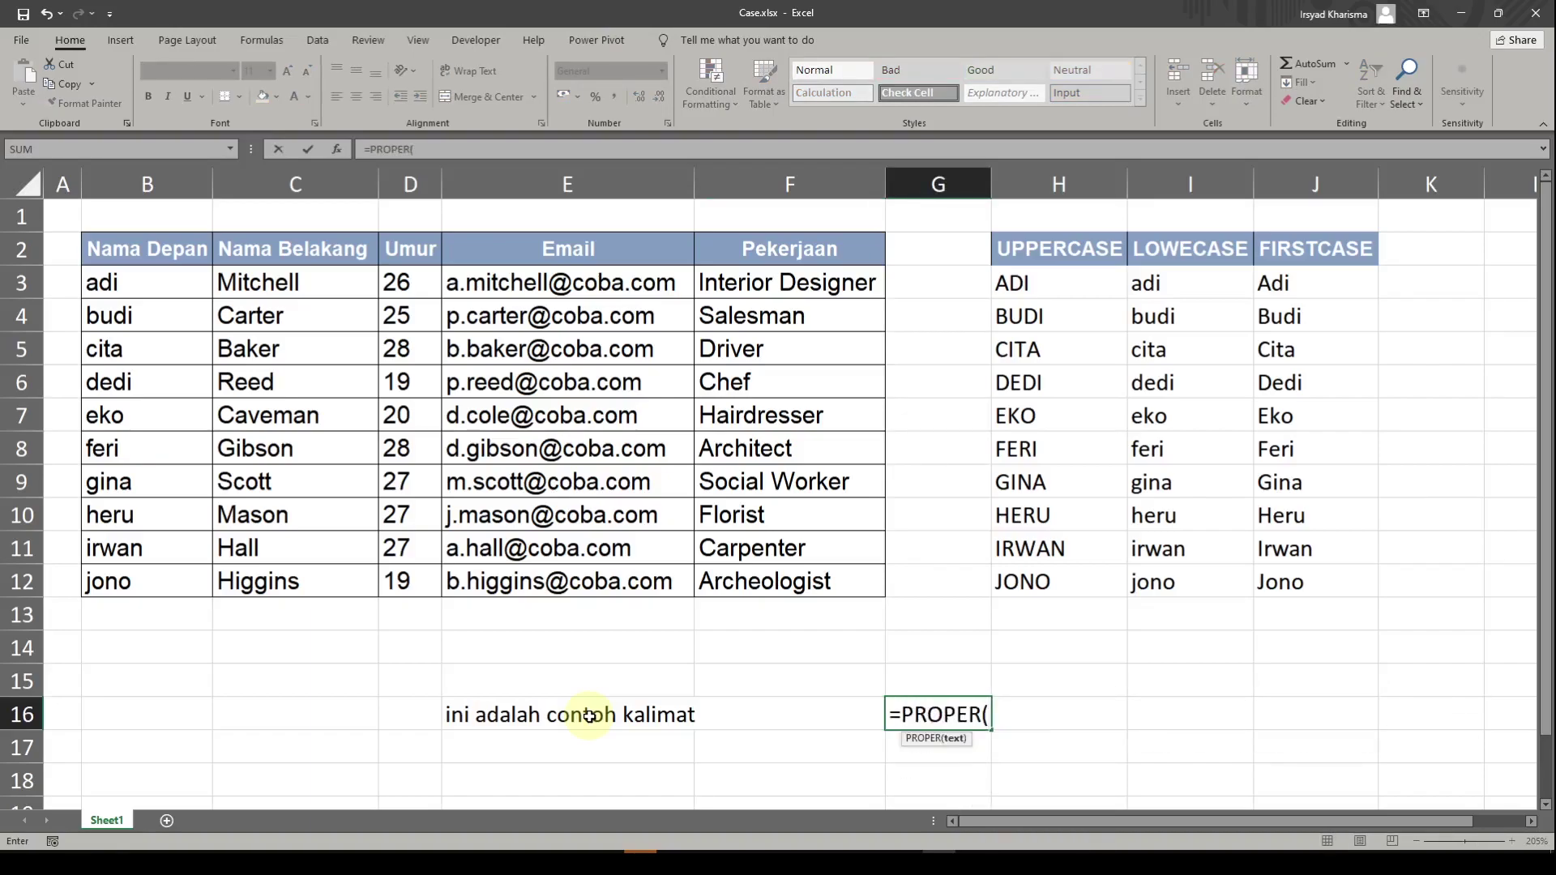
click(589, 716)
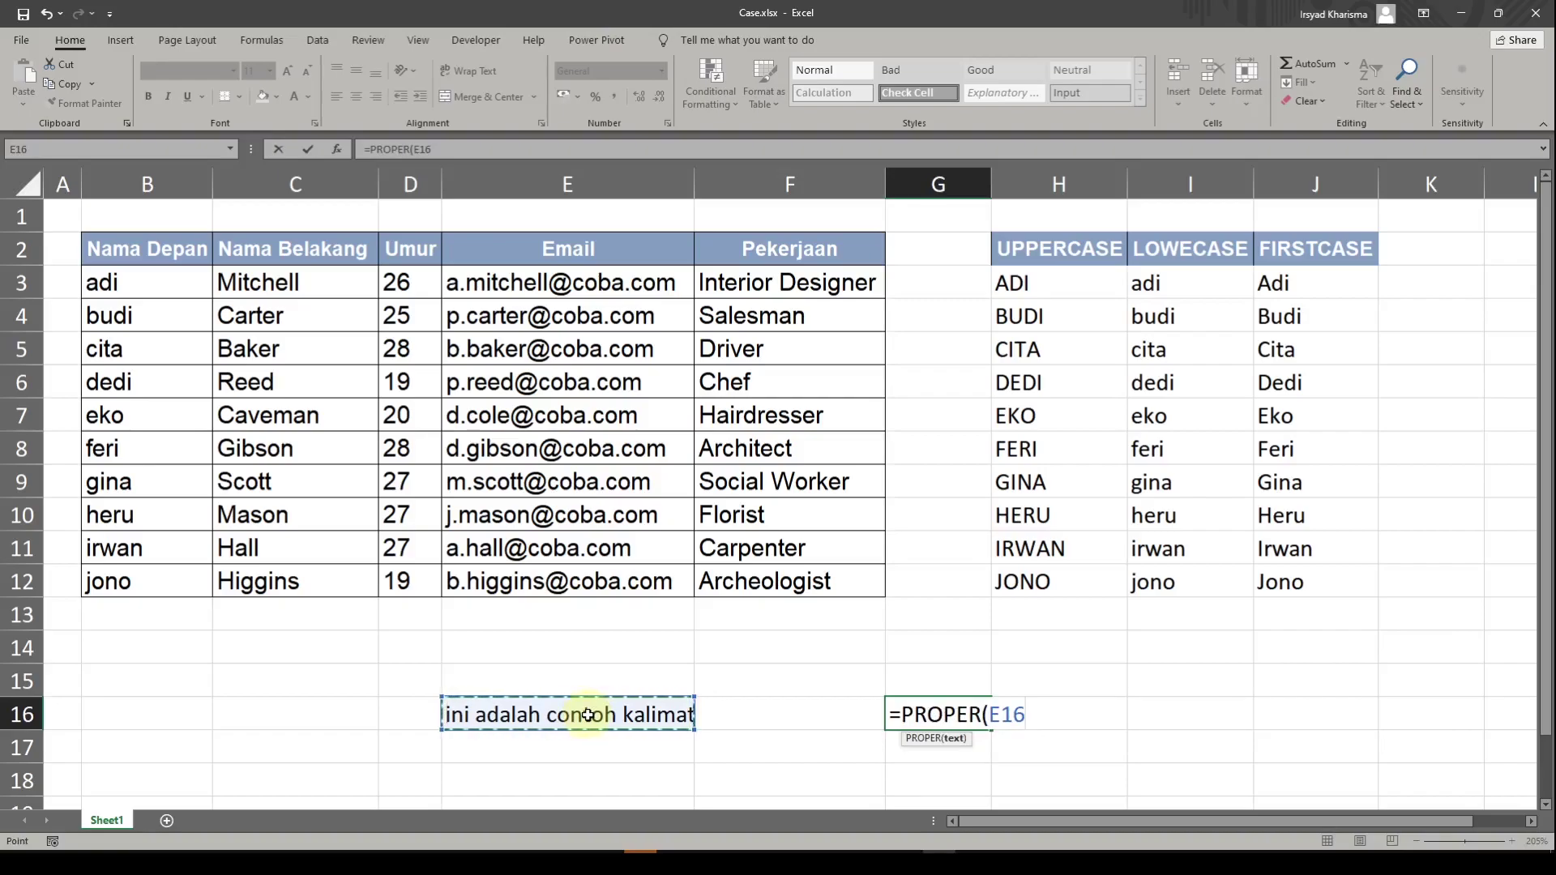
text())
key(Return)
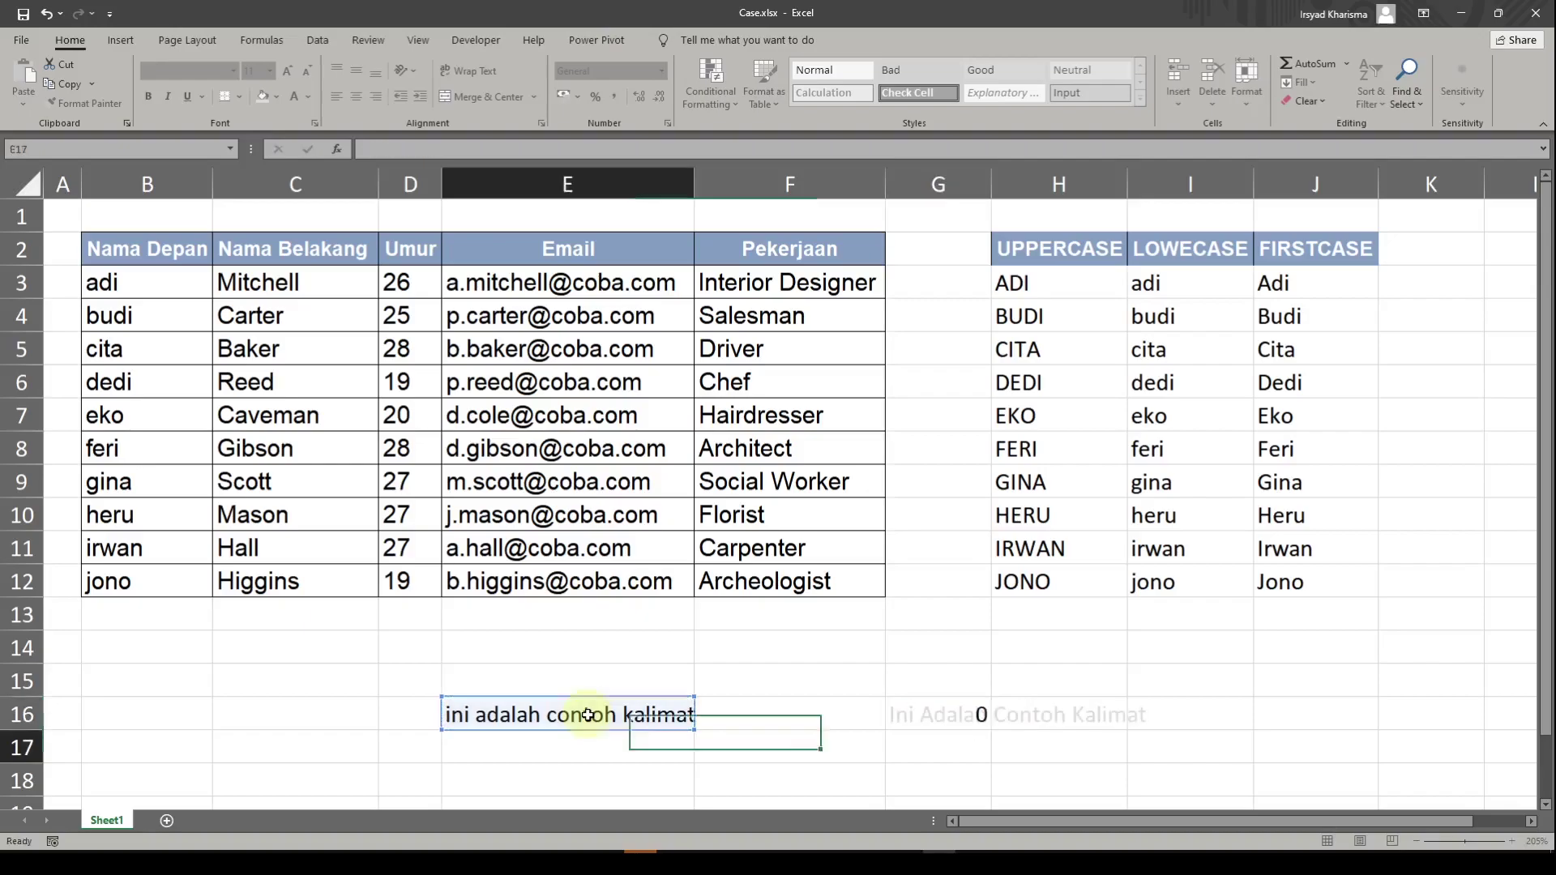
click(588, 715)
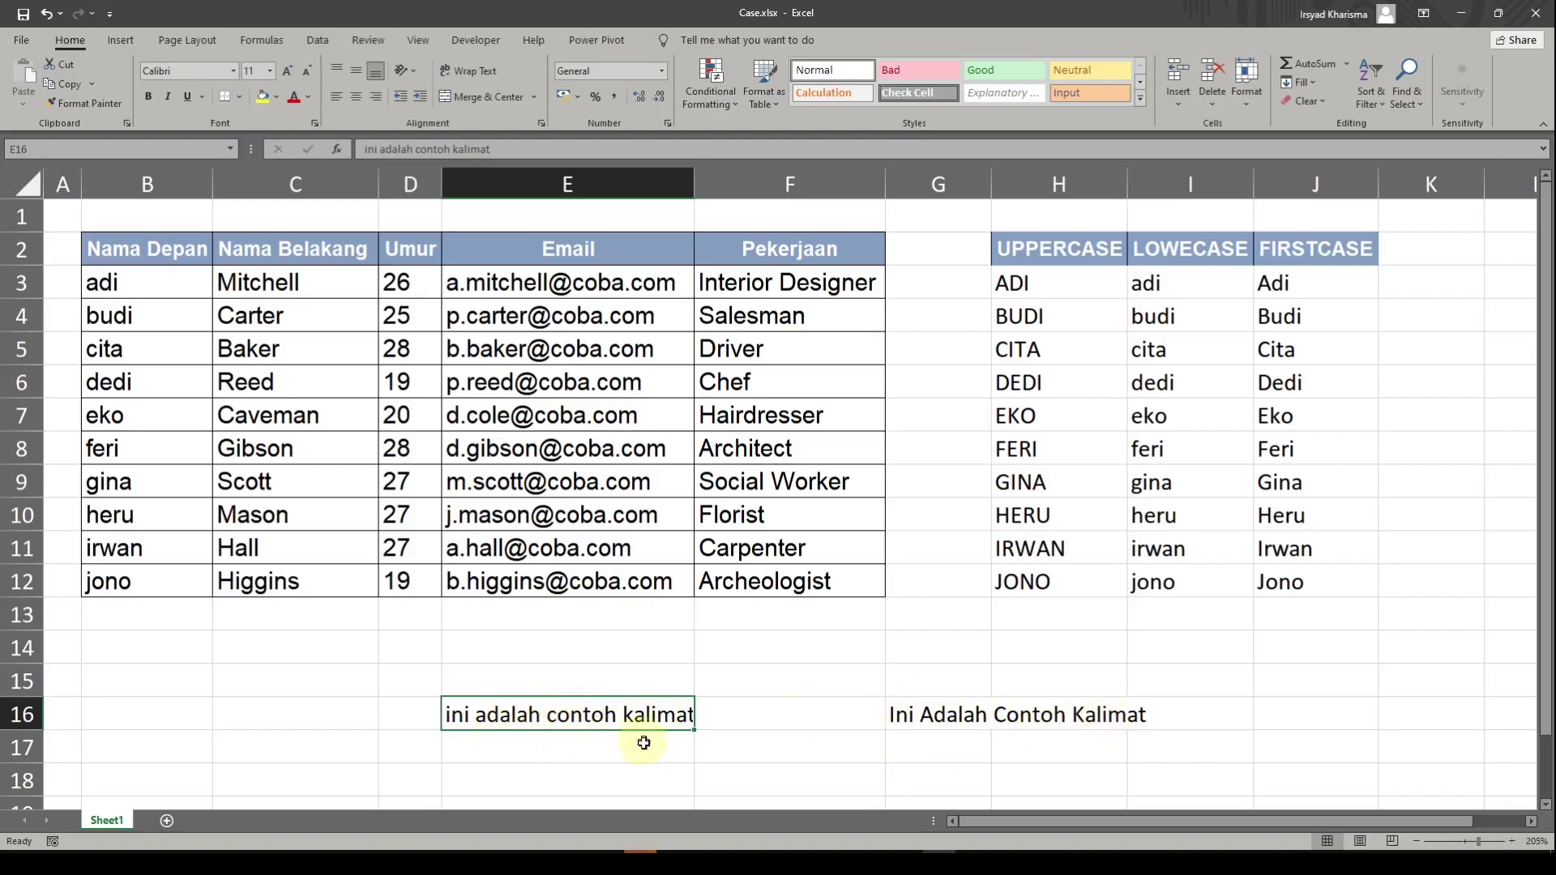
click(926, 717)
Enter =UPPER(E16) in G17 to show 'INI ADALAH CONTOH KALIMAT'
click(923, 748)
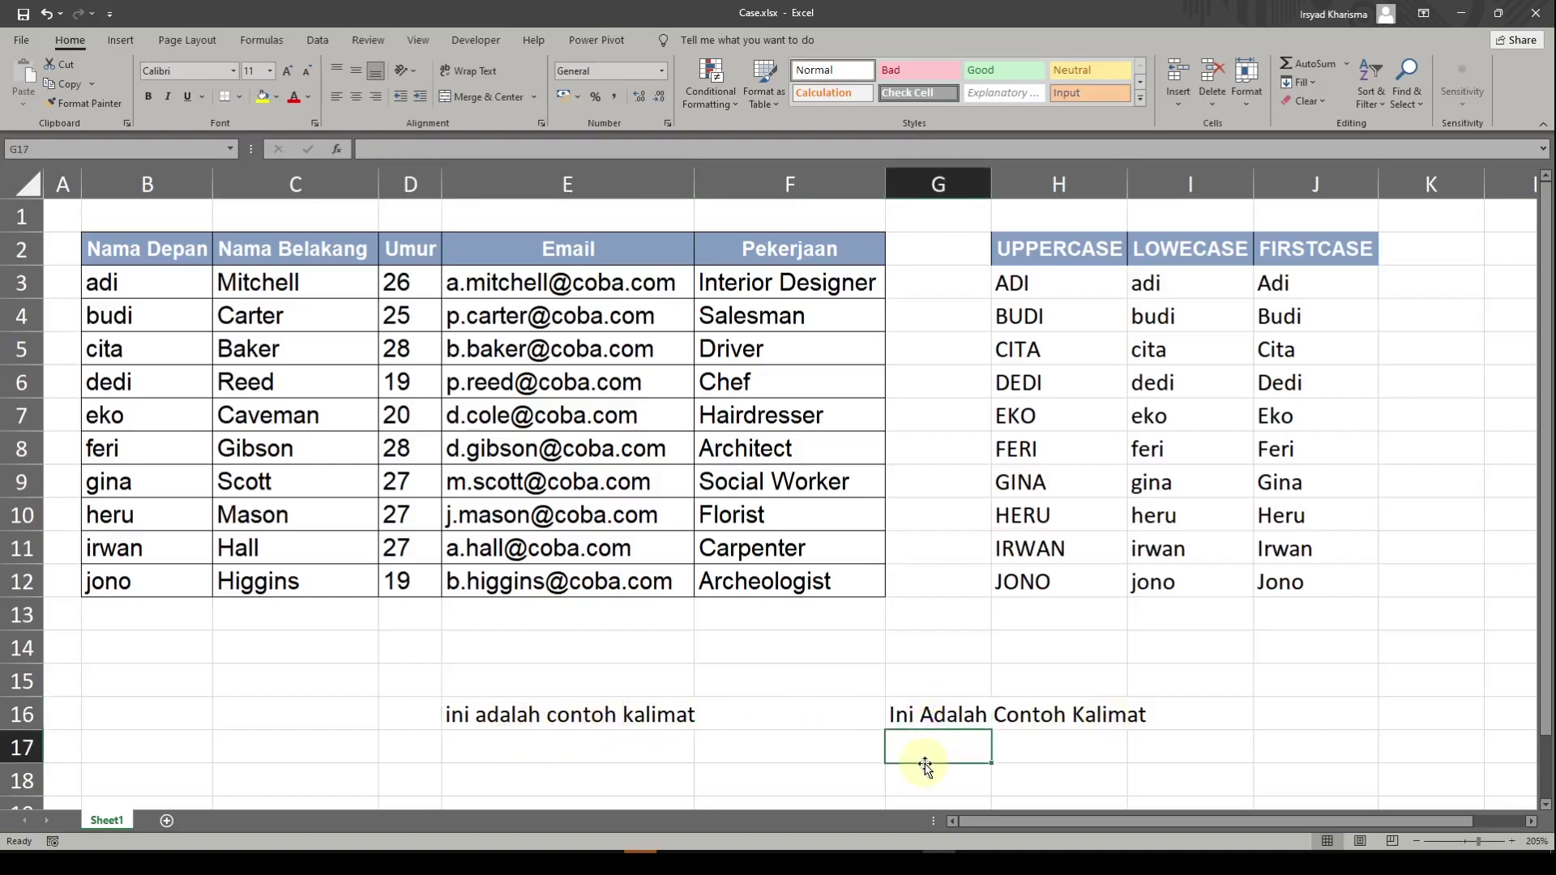
text(=upper)
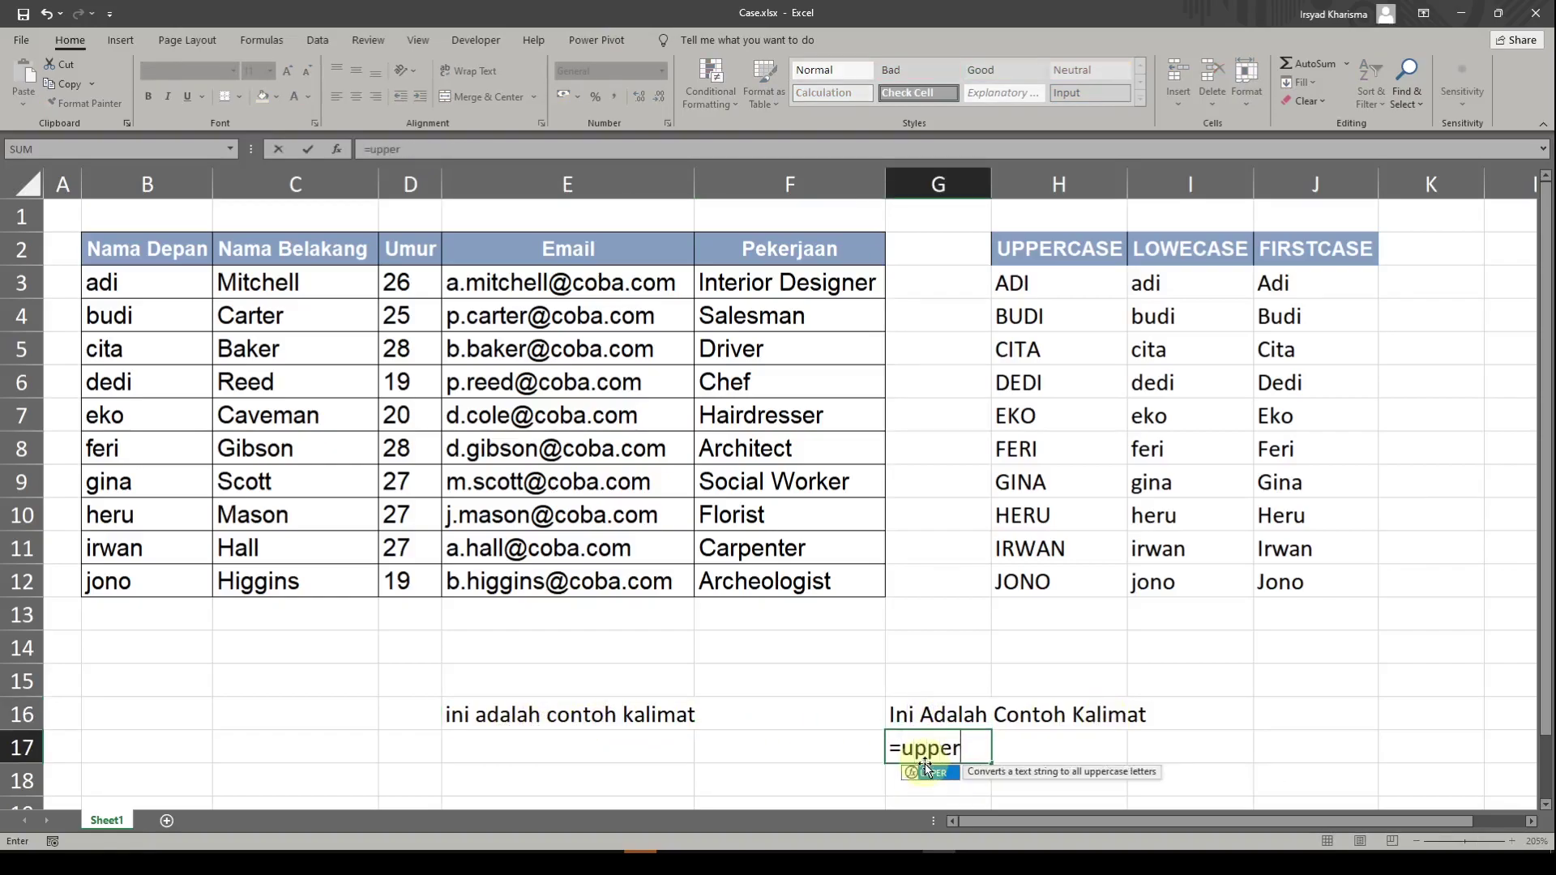
key(Tab)
click(600, 715)
key(Return)
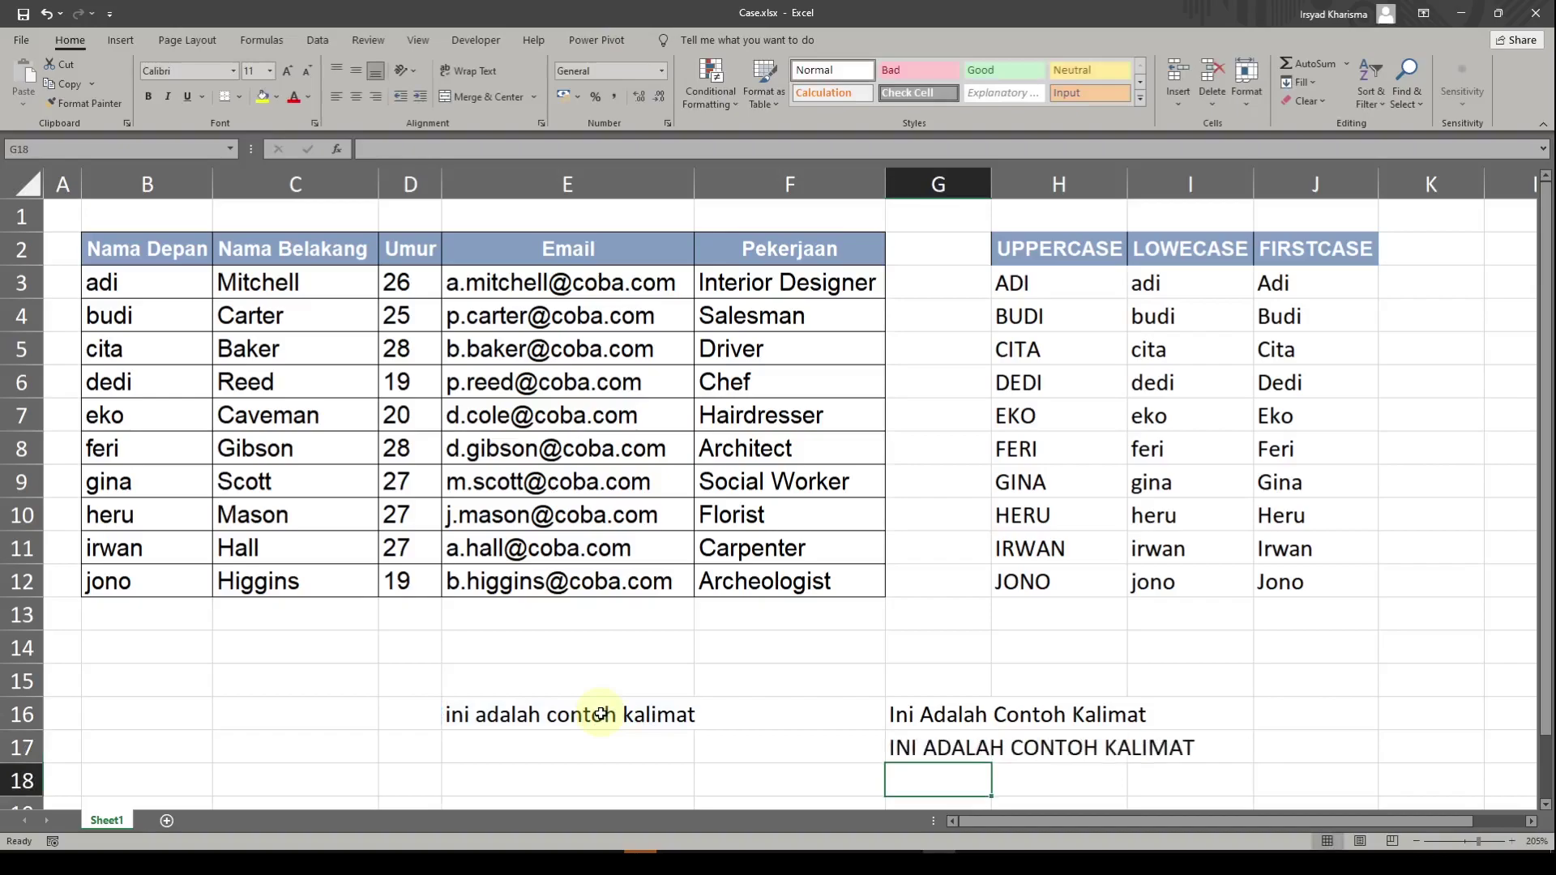
click(933, 739)
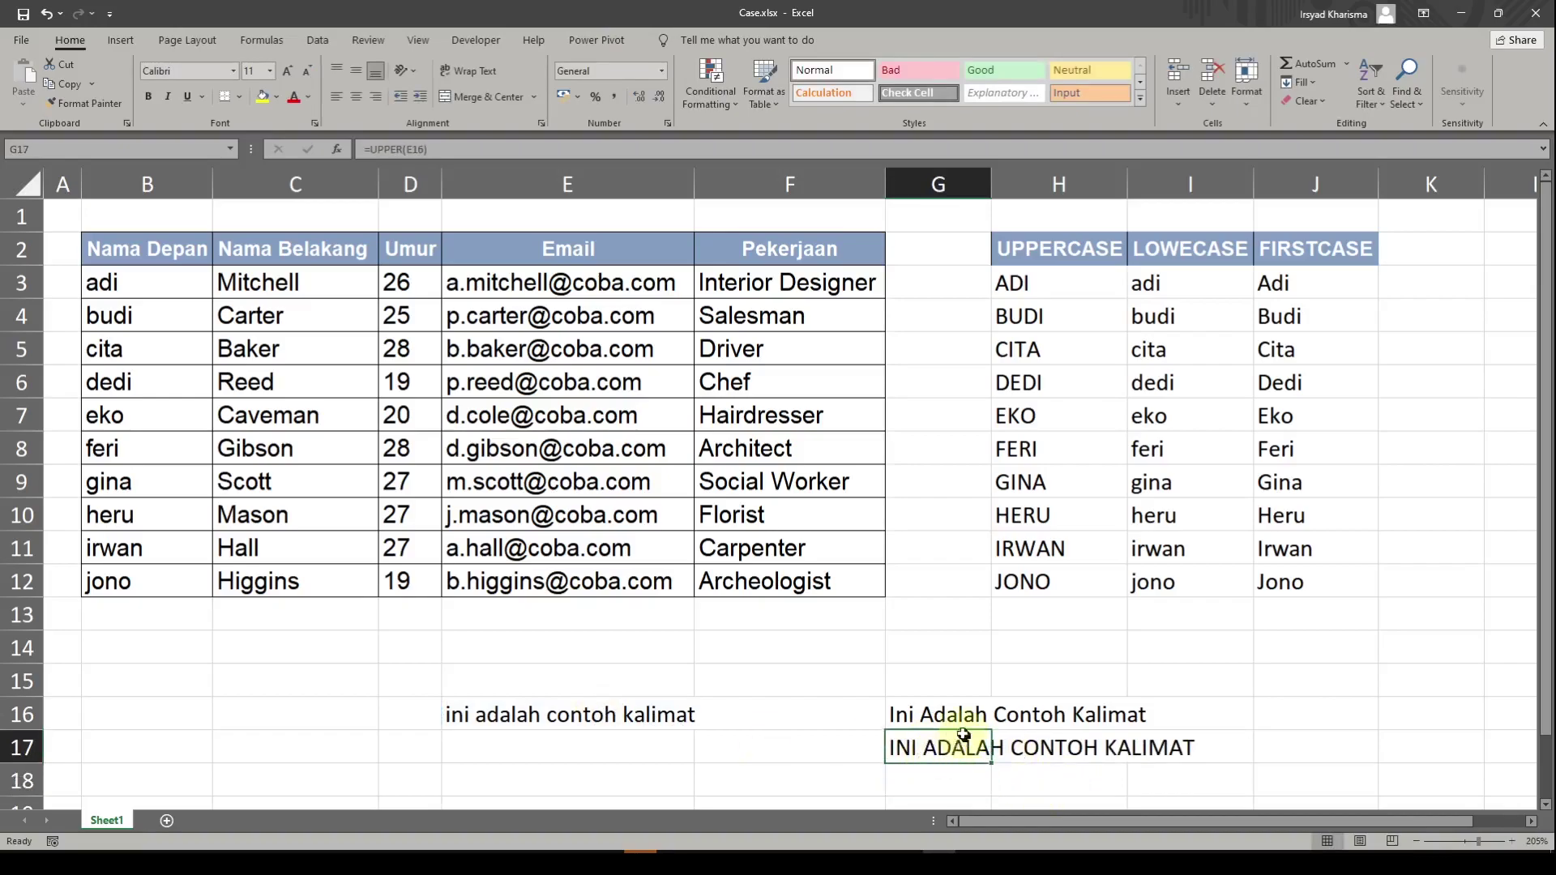
Clear the sample sentence and its proper- and uppercase results in E16:H18
drag(577, 702, 1035, 766)
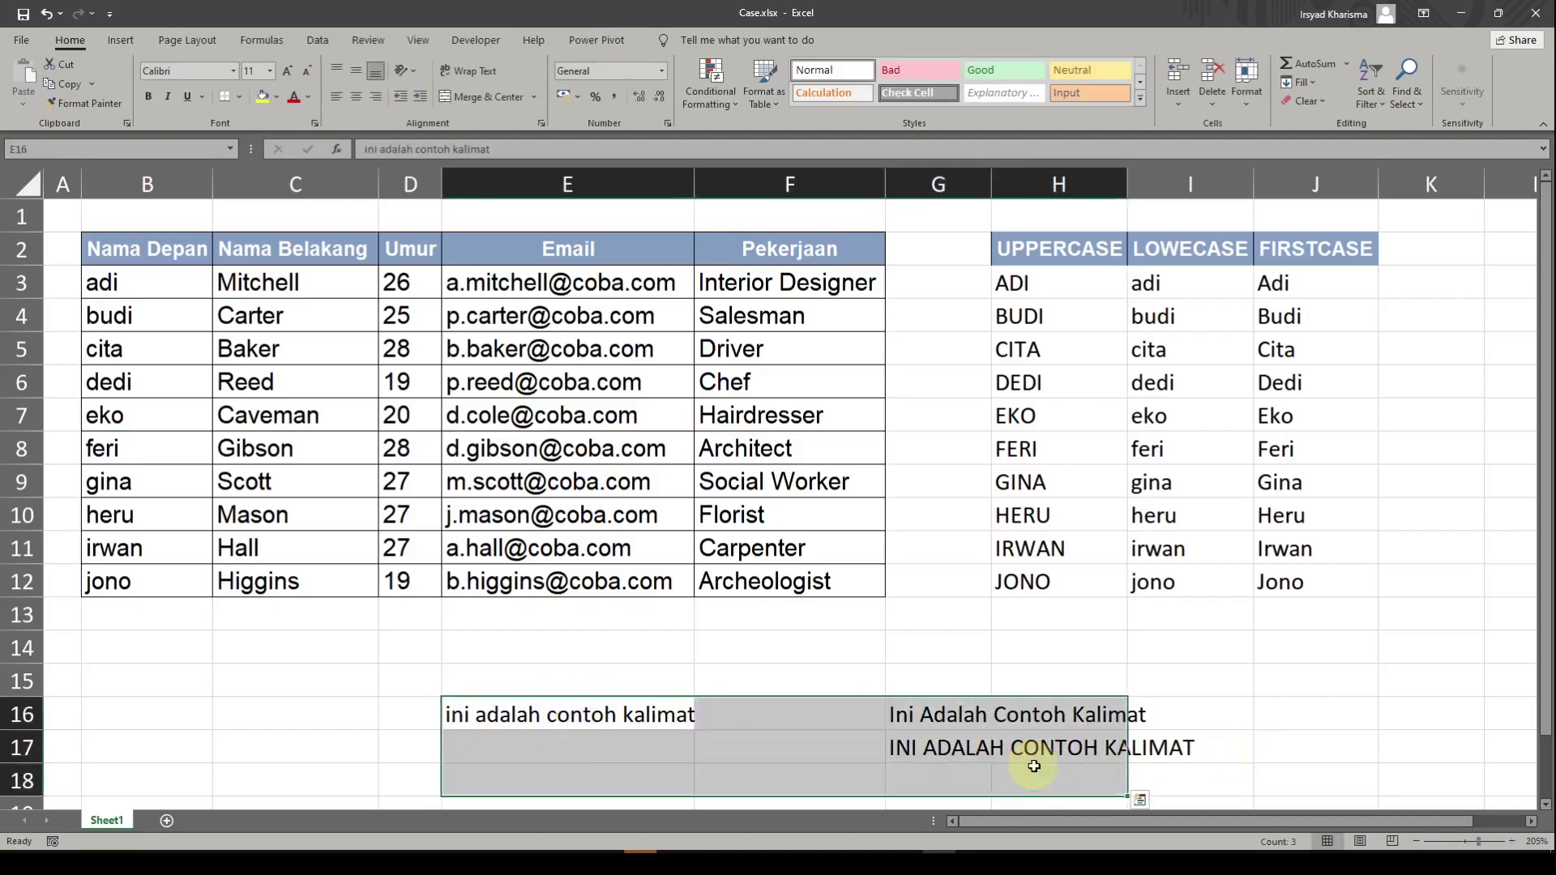
key(Delete)
click(833, 351)
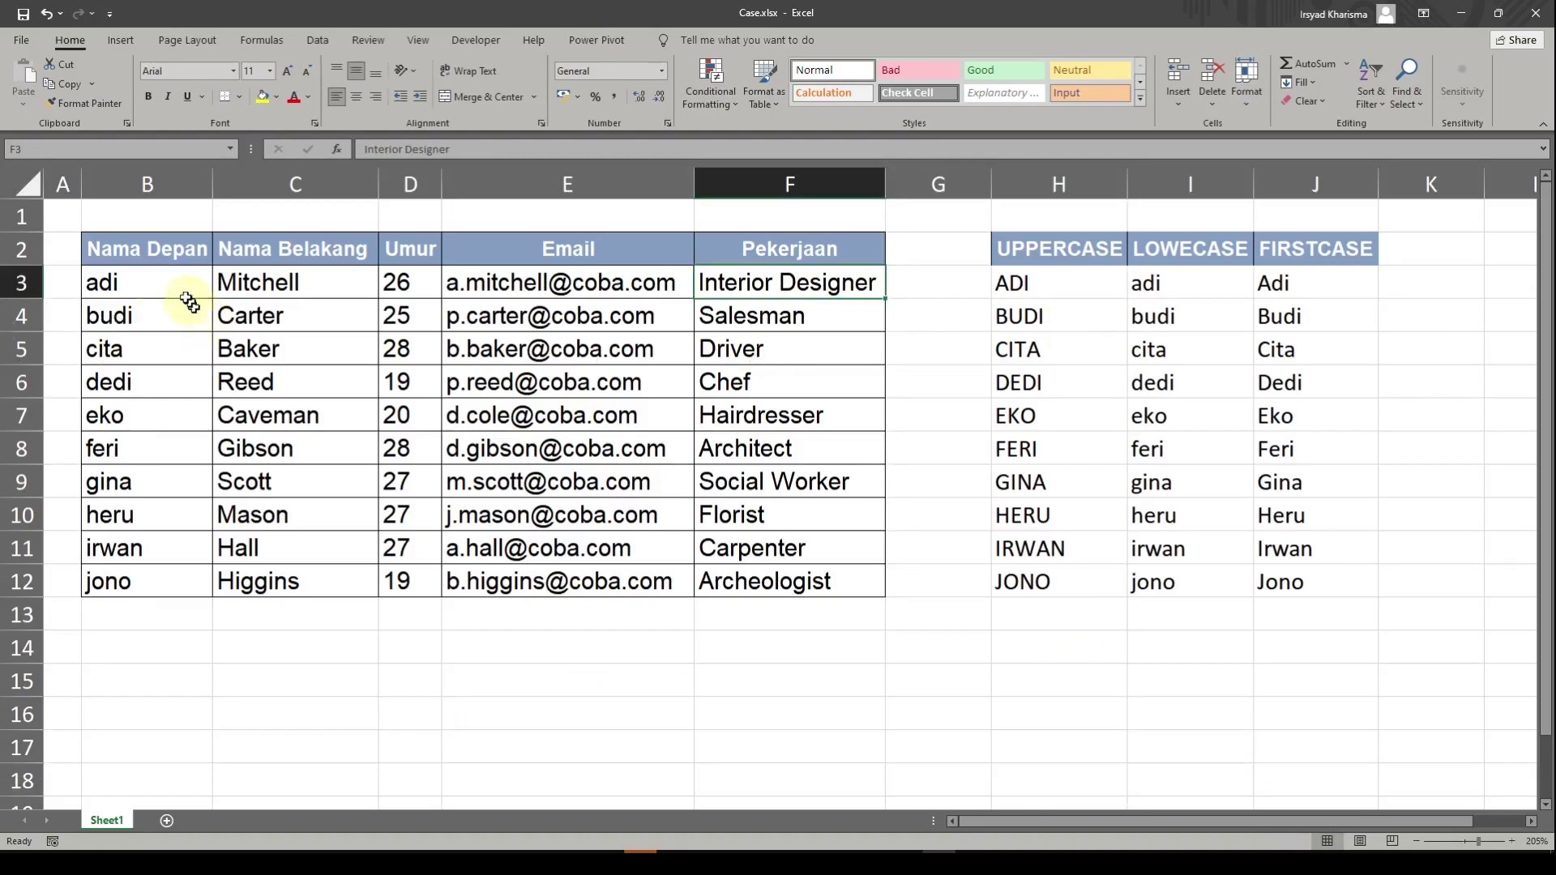
Check the Nama Depan column and the UPPERCASE formula in H3, then select the FIRSTCASE result in J3
click(159, 284)
click(162, 194)
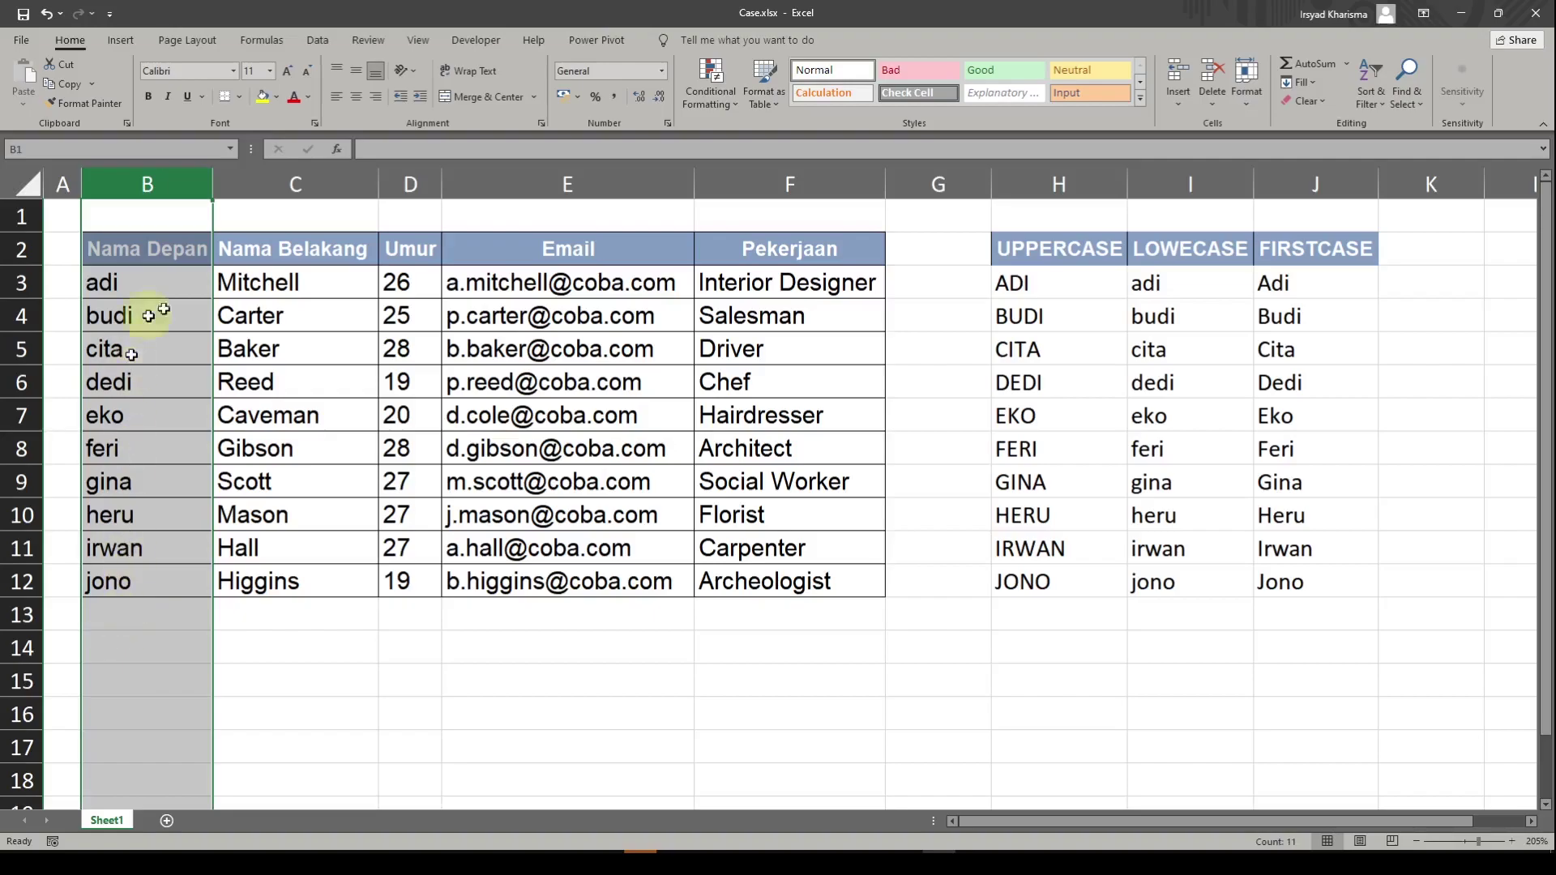
click(1123, 291)
click(1322, 285)
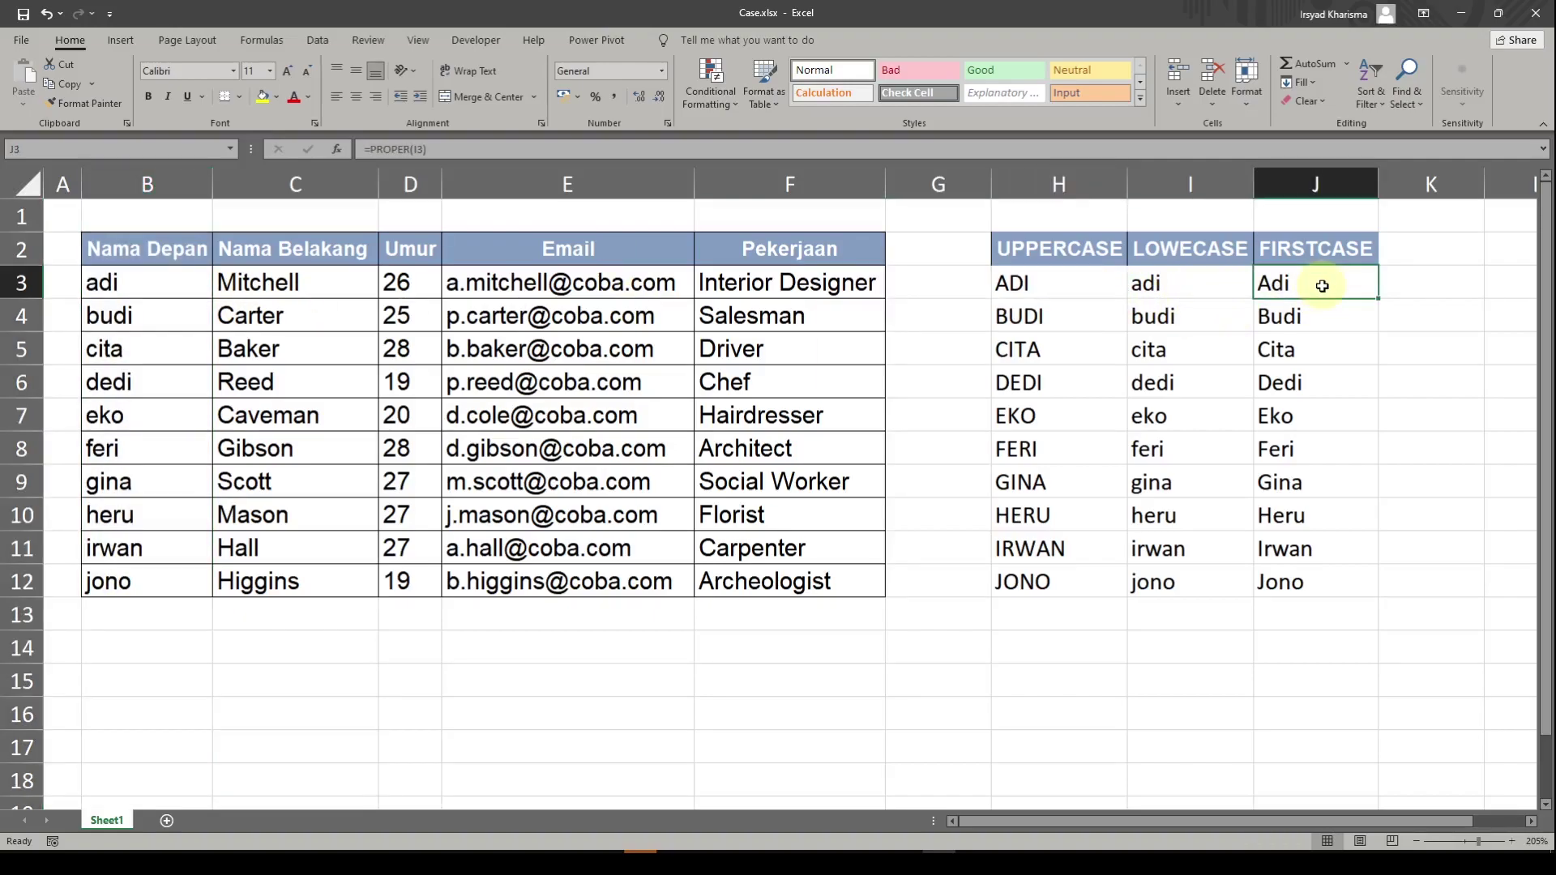
Copy the capitalised first names in J3:J12 and paste them as values over B3:B12
key(ctrl+shift+Down)
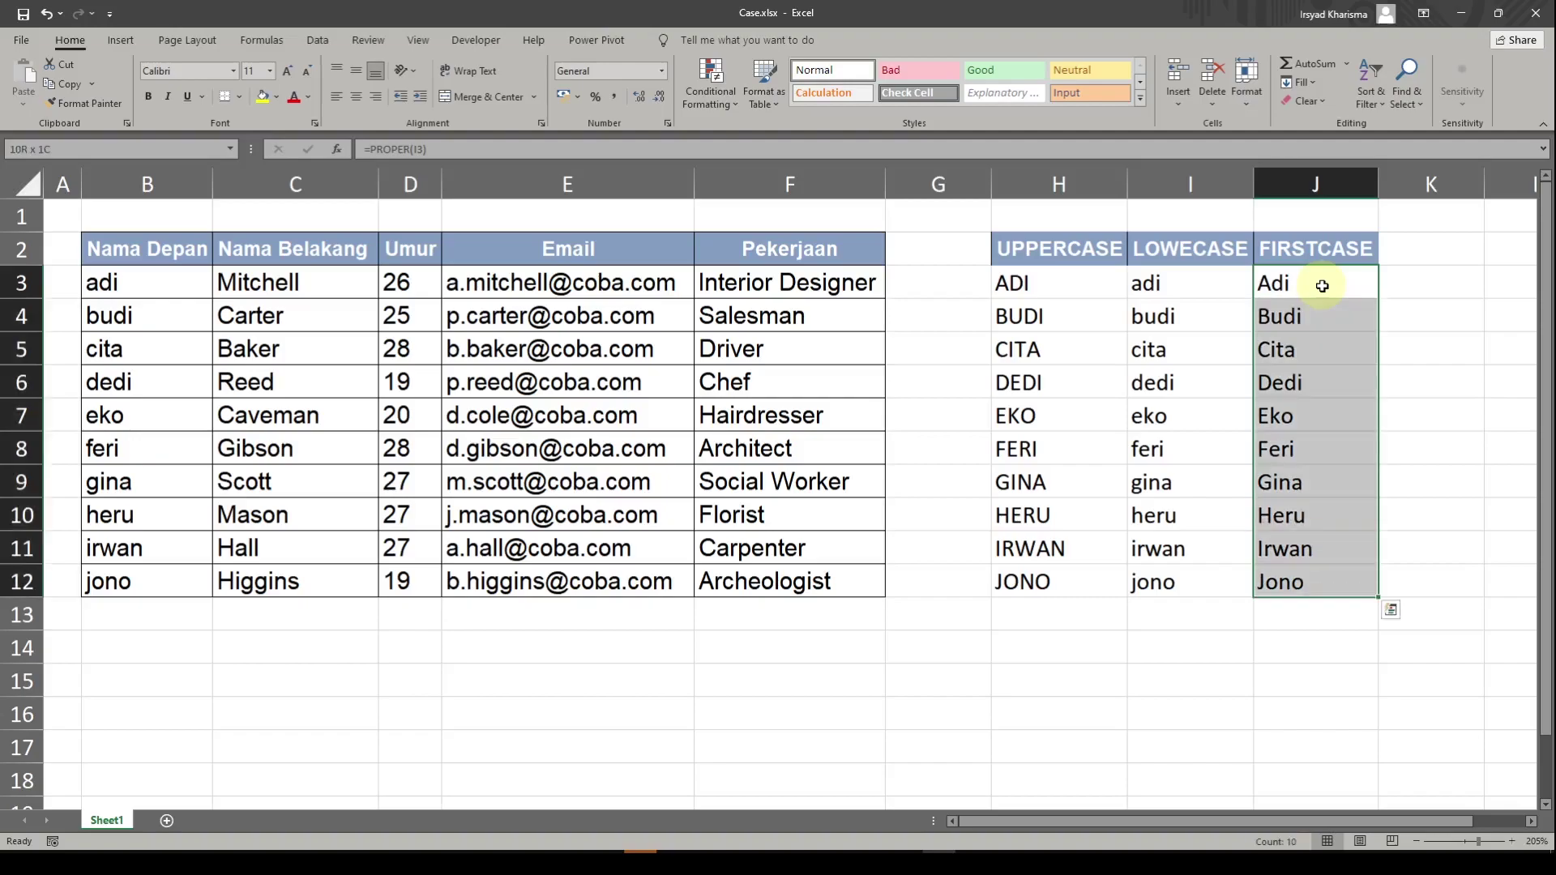
key(ctrl+c)
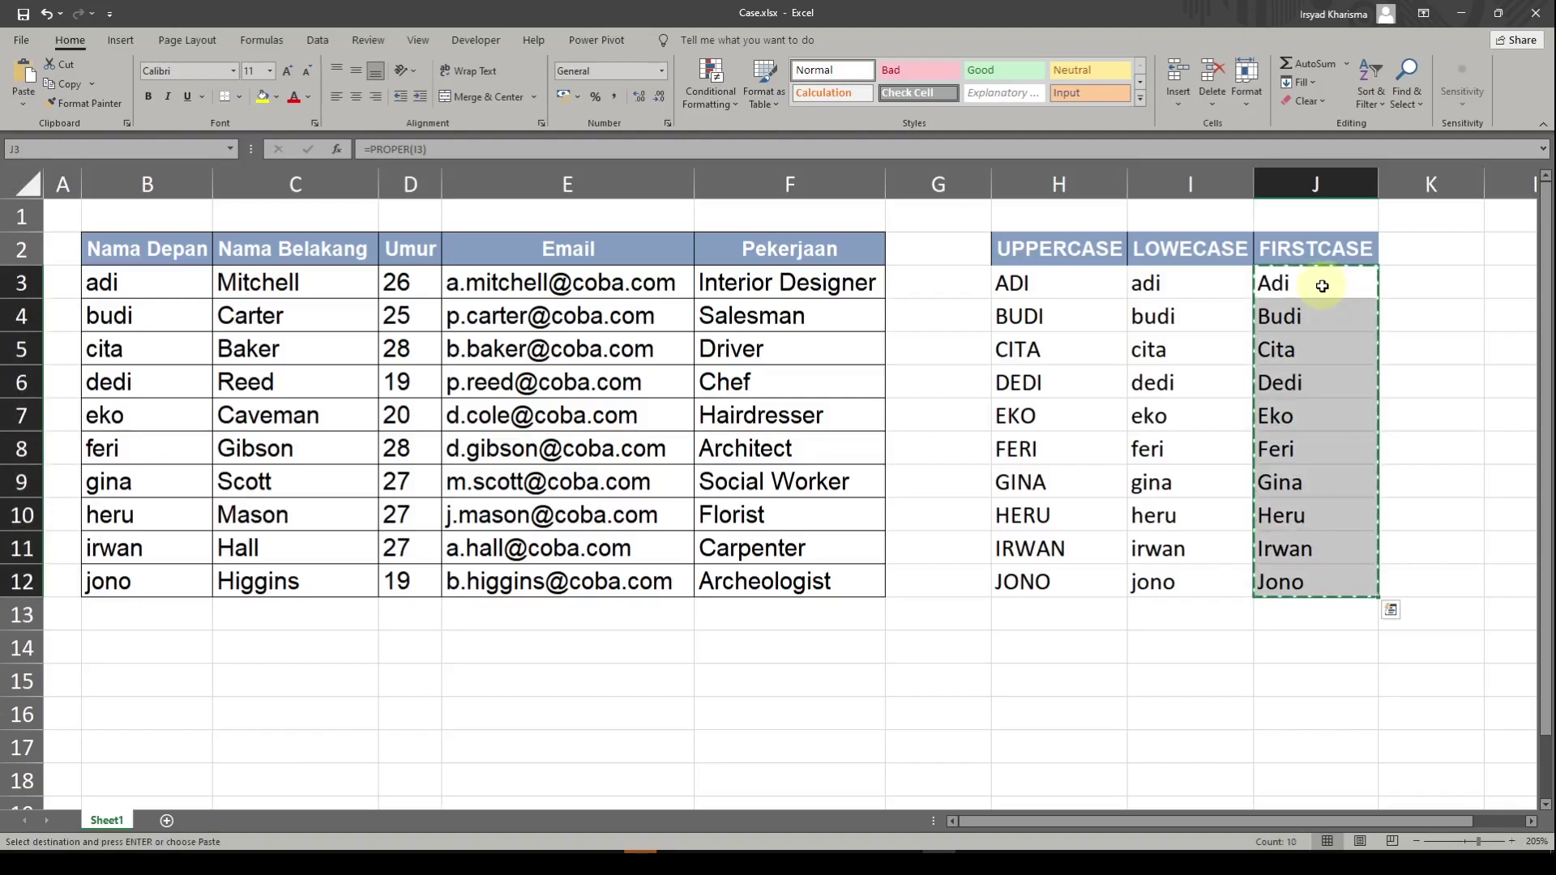
click(156, 288)
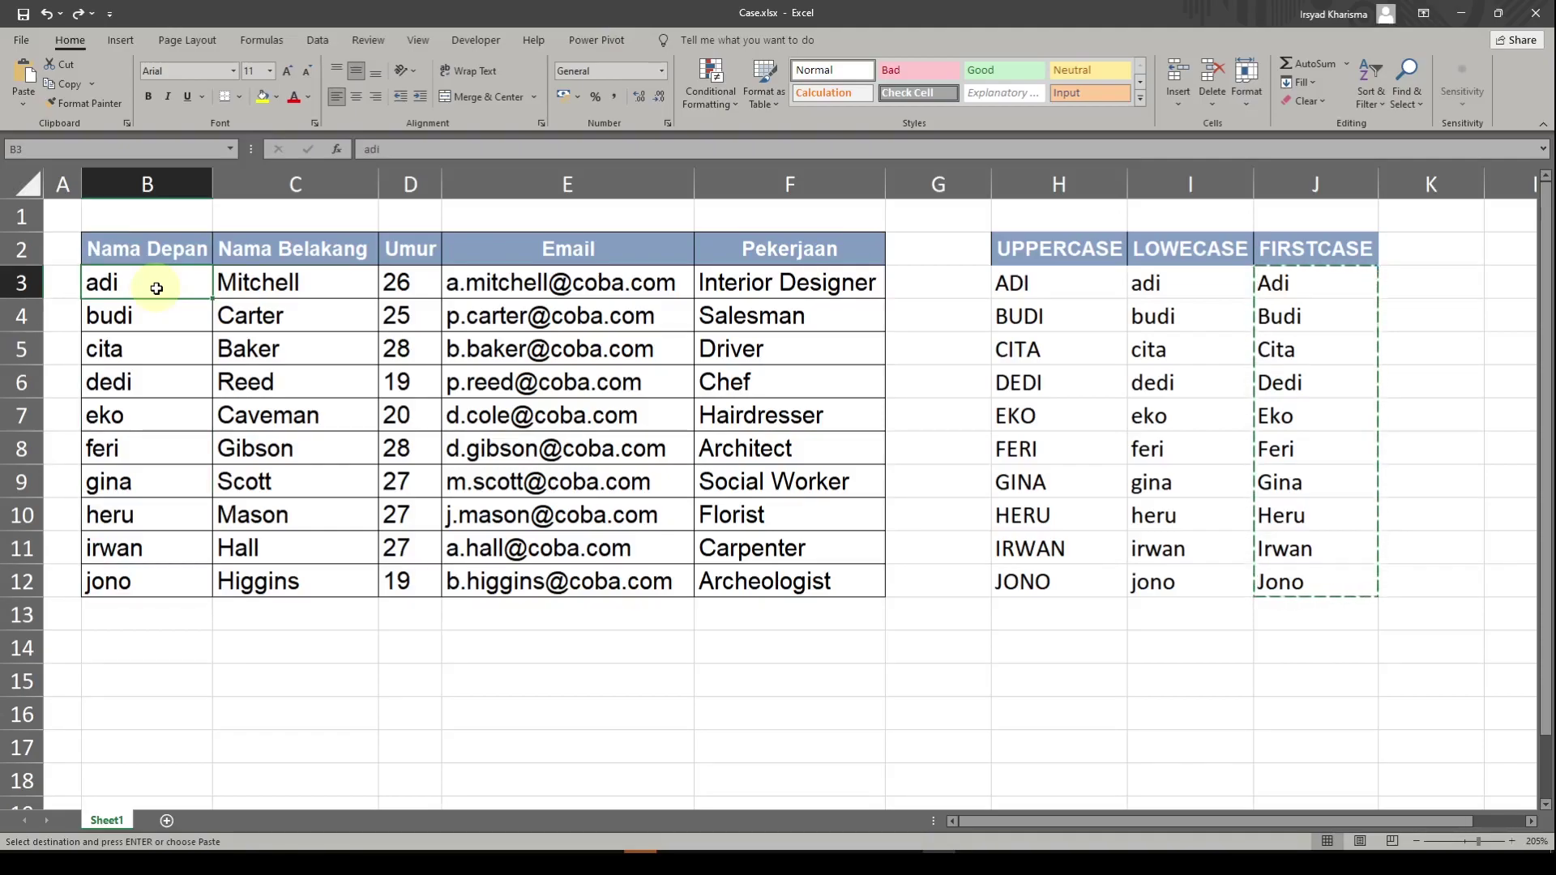
key(ctrl+shift+Down)
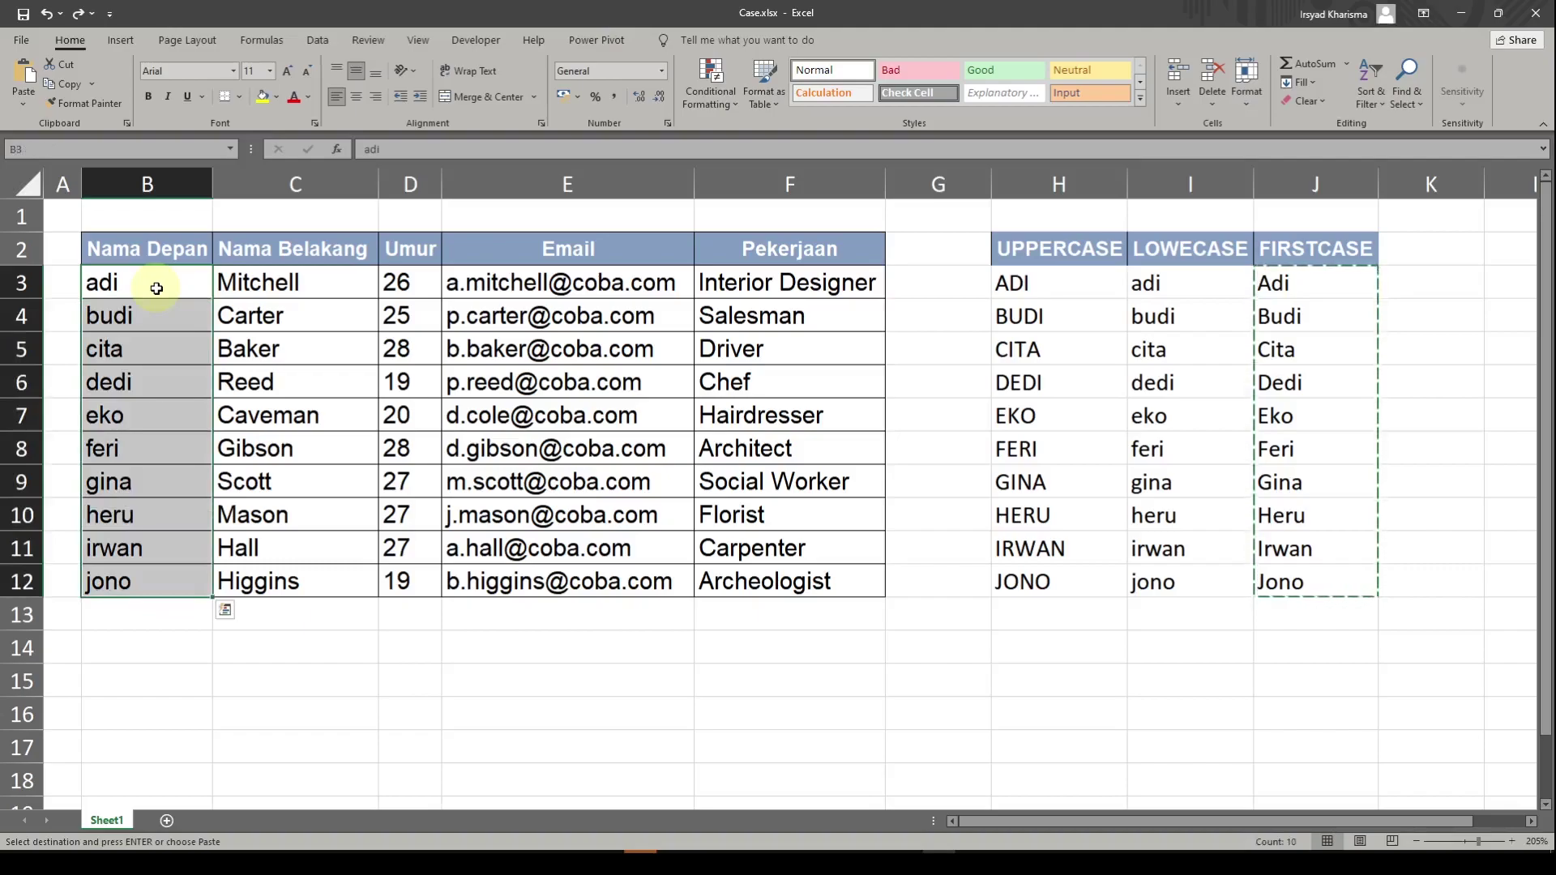
right_click(157, 288)
click(222, 371)
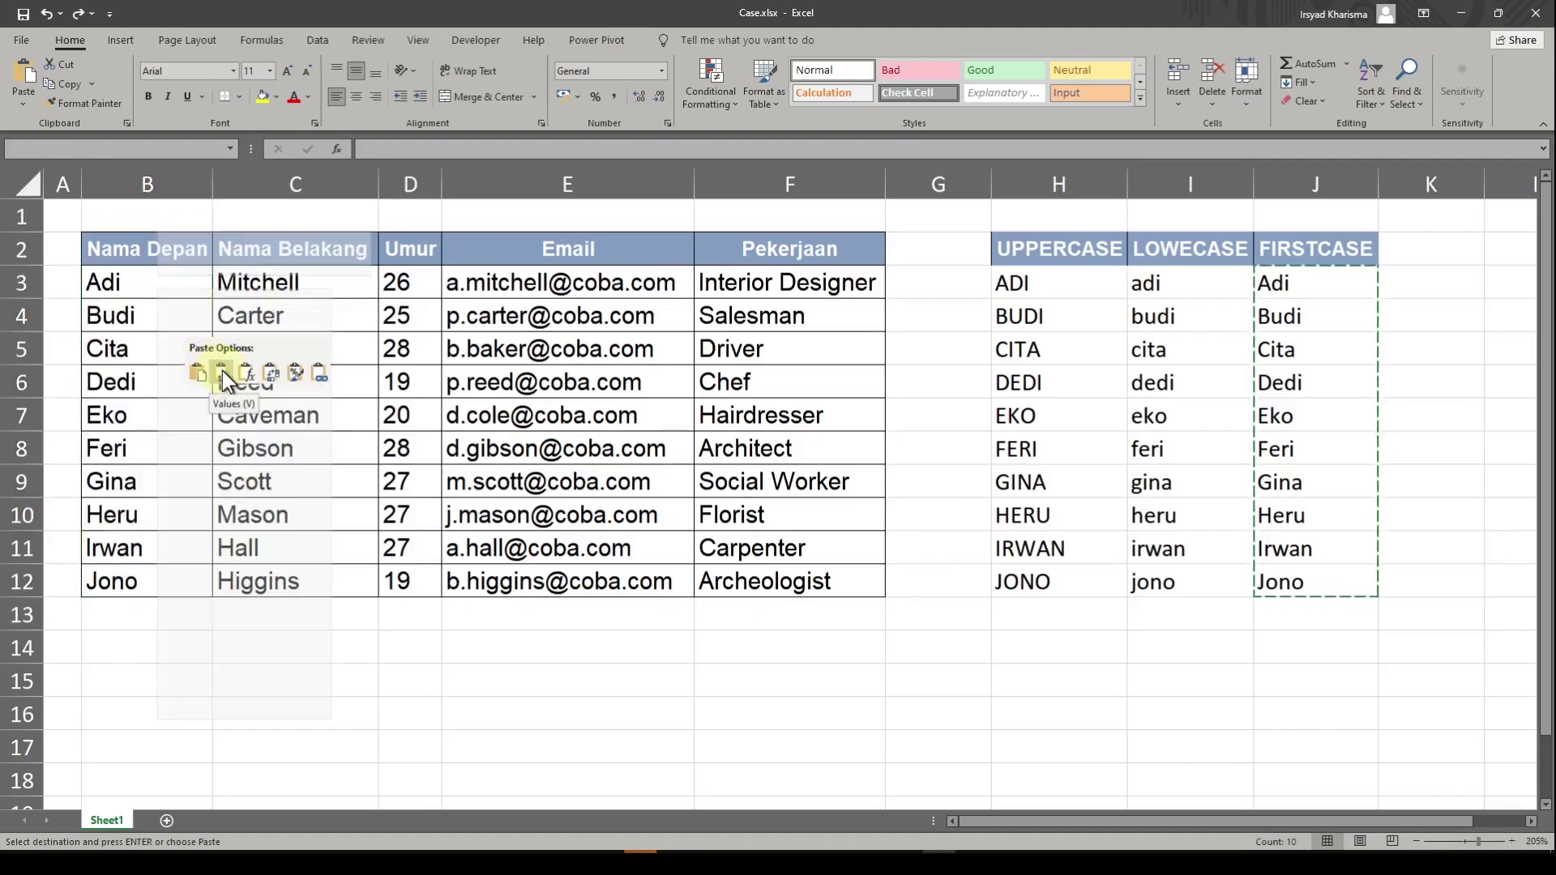